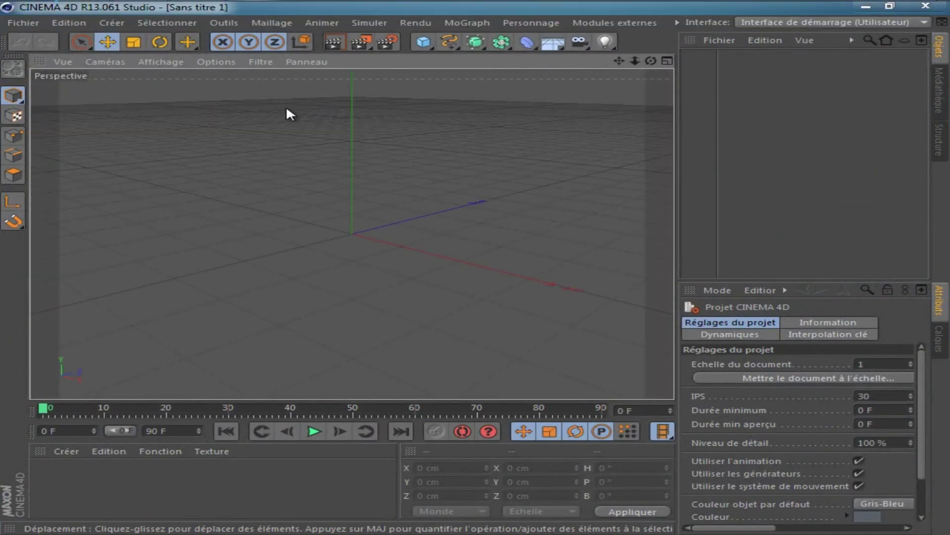
Step: Set the render output to the 1024 x 768 screen preset in the render settings
left_click(385, 37)
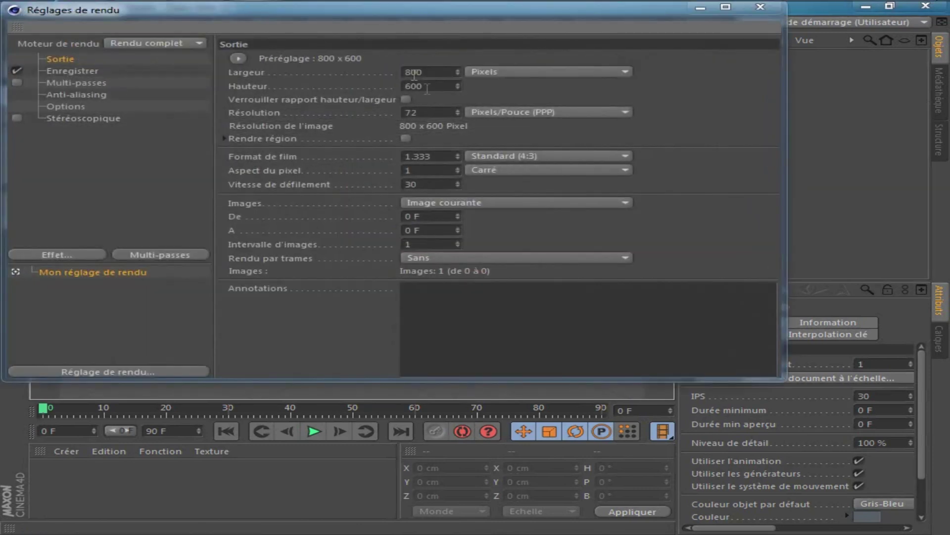
left_click(234, 57)
mouse_move(284, 74)
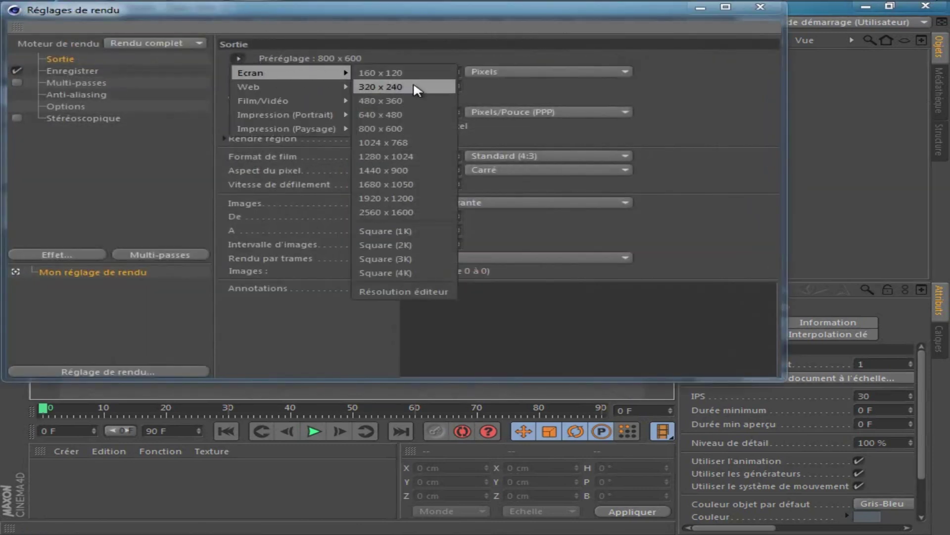
left_click(397, 143)
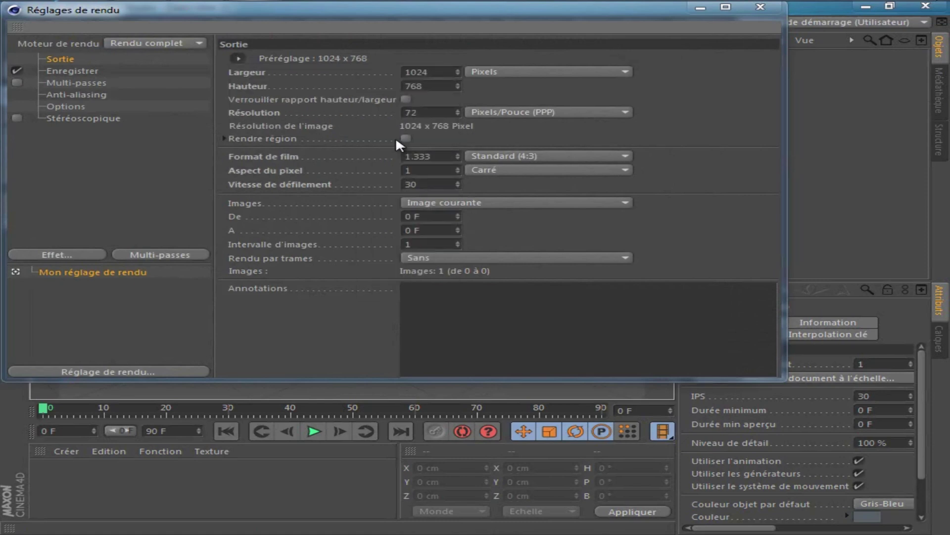
Step: Set the saved render image's format to JPEG
left_click(55, 70)
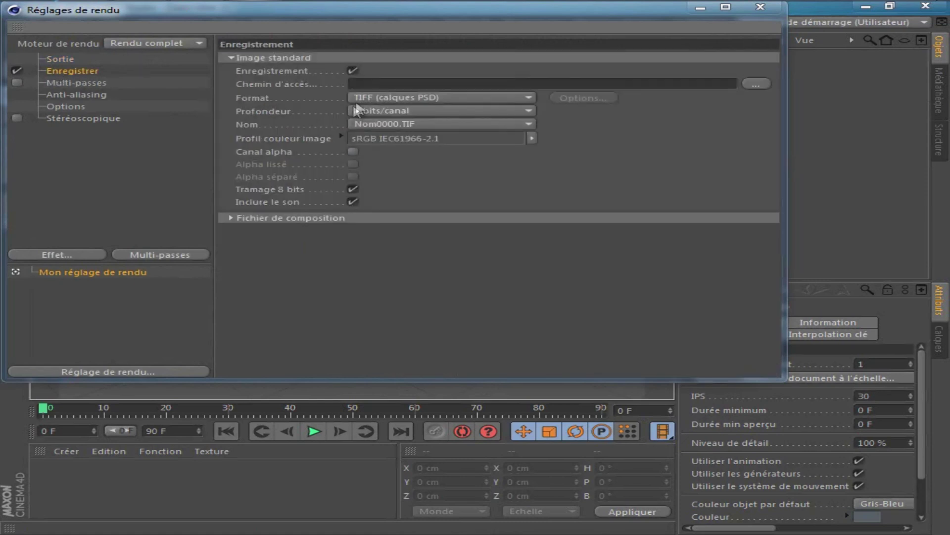
left_click(366, 96)
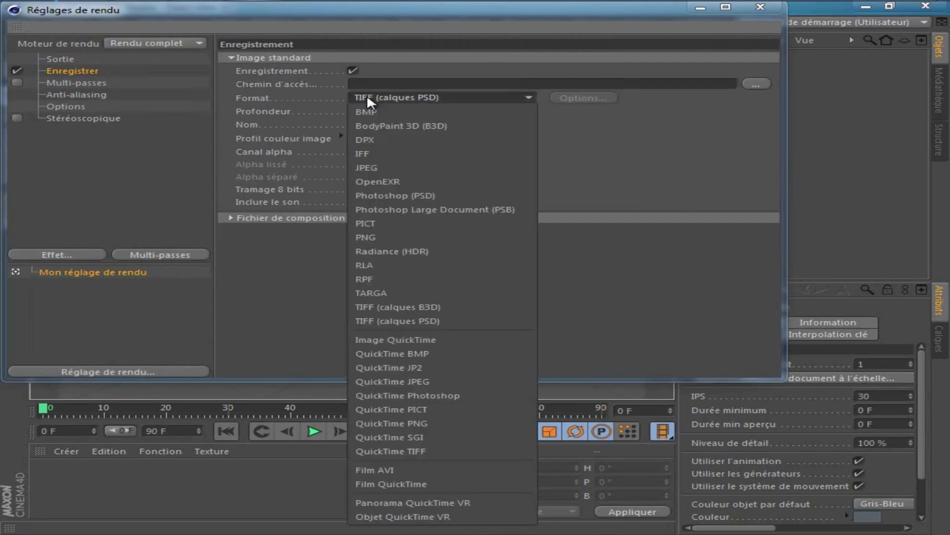
left_click(407, 168)
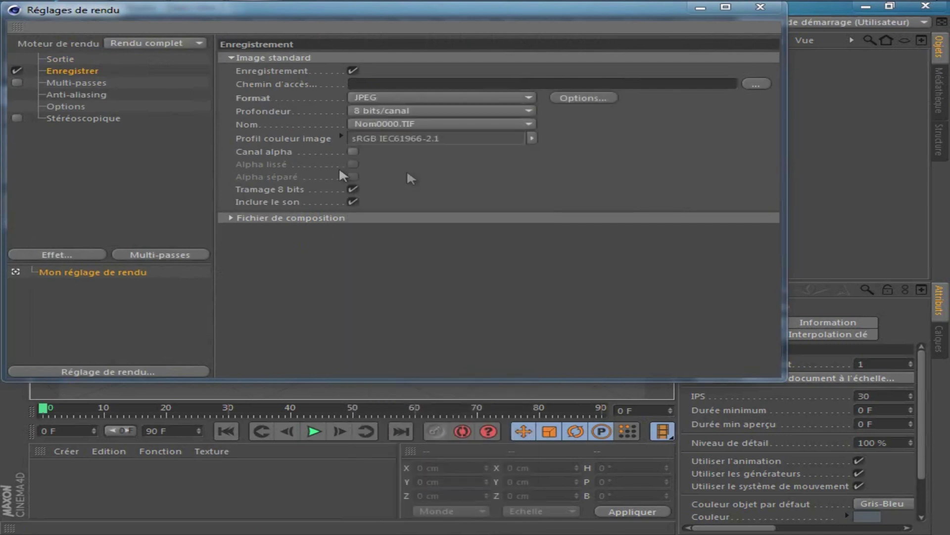
Step: Set the render anti-aliasing to Au mieux and minimize the render settings window
left_click(98, 96)
left_click(450, 59)
left_click(430, 103)
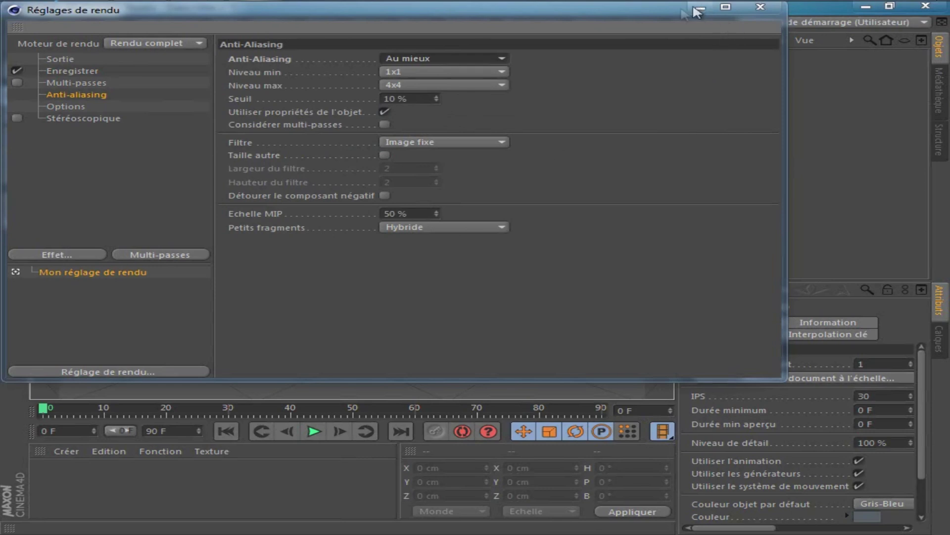
left_click(699, 8)
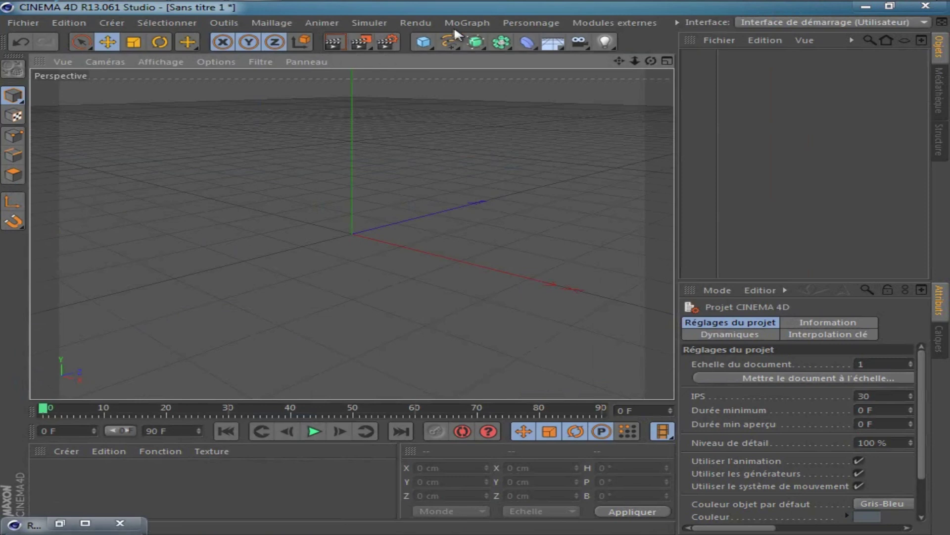
Step: Add a Text spline to the scene and change its text to TWB
left_click_drag(448, 39, 547, 171)
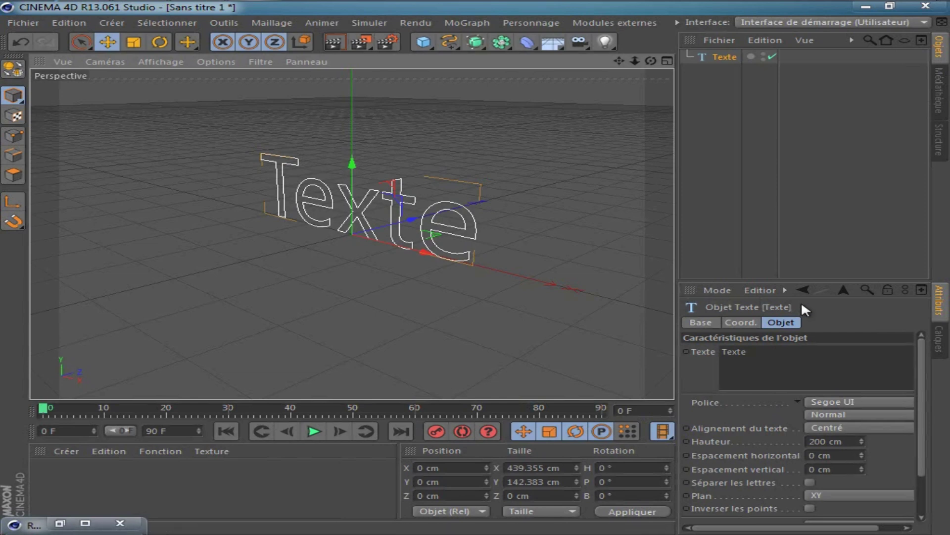
left_click(839, 362)
key("ctrl+a")
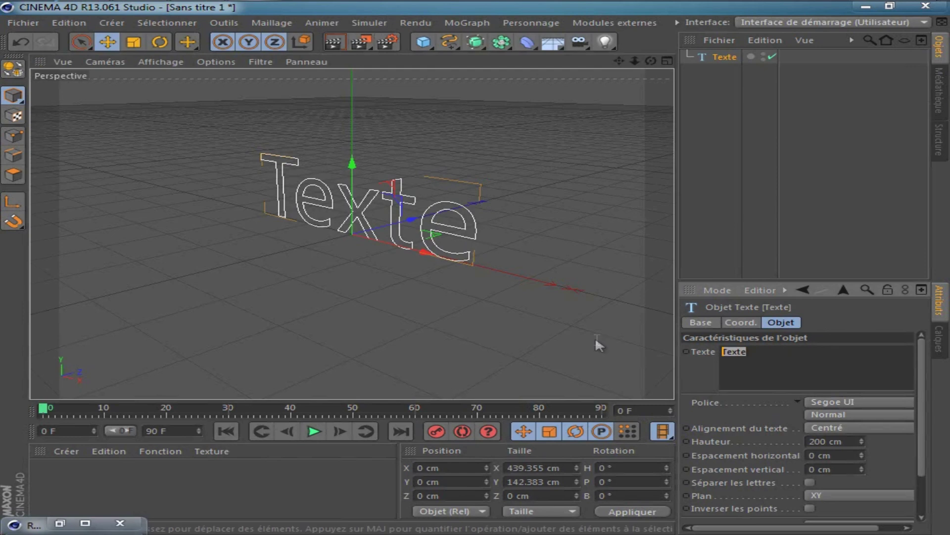
key("b")
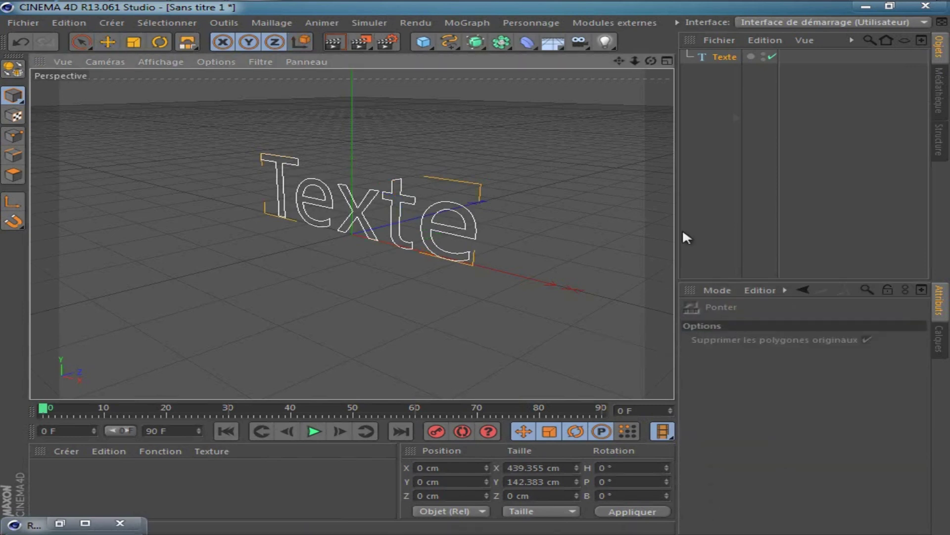
left_click(713, 56)
left_click_drag(760, 354, 730, 365)
type("WB")
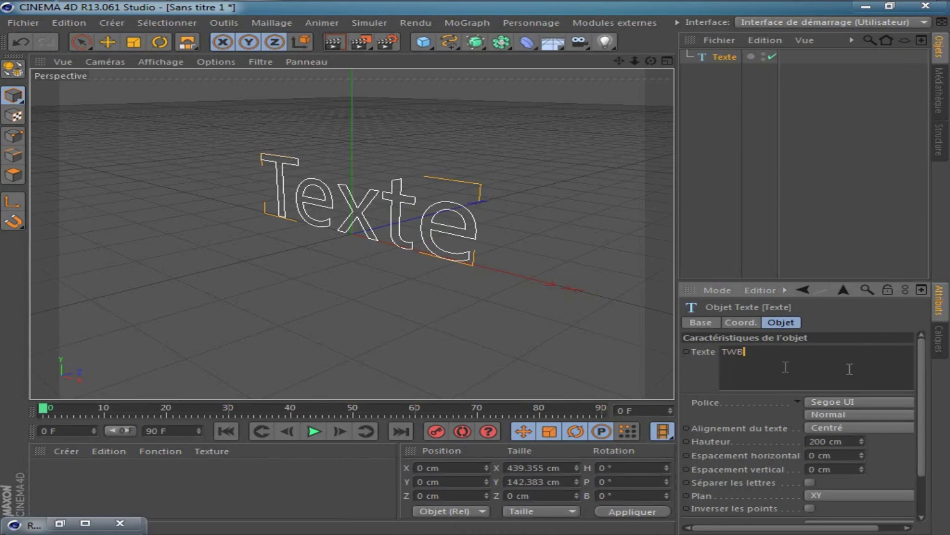
Step: Change the TWB text's font to GAMECUBEN
left_click(850, 402)
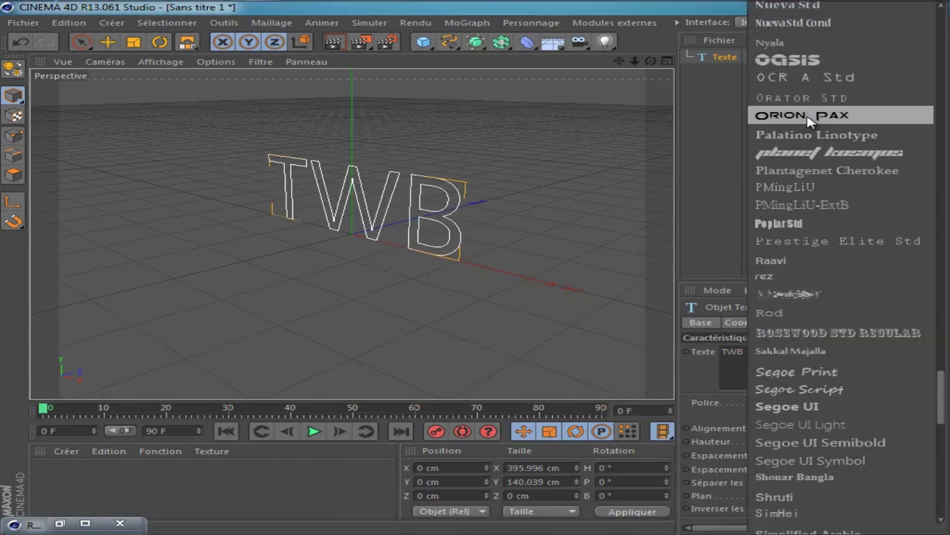
scroll(806, 120, "up", 5)
scroll(807, 118, "up", 15)
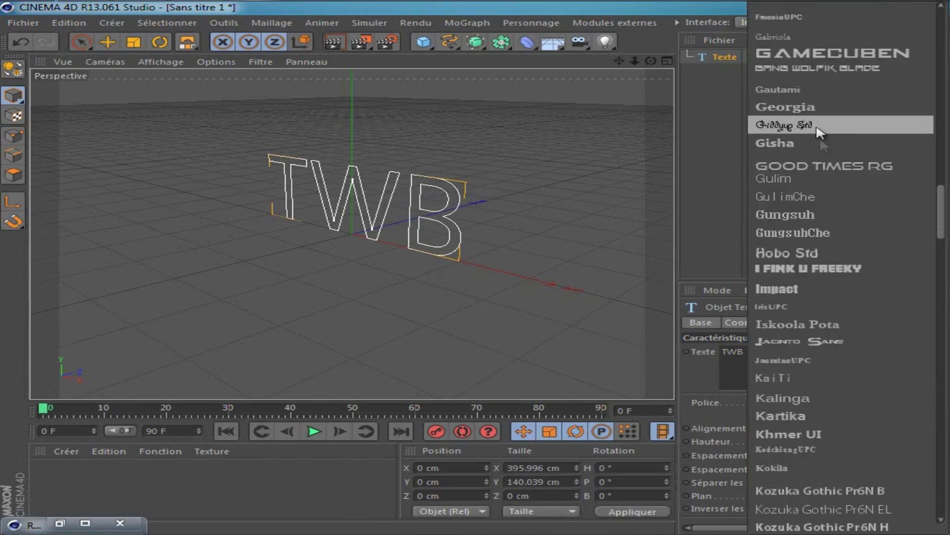
left_click(807, 53)
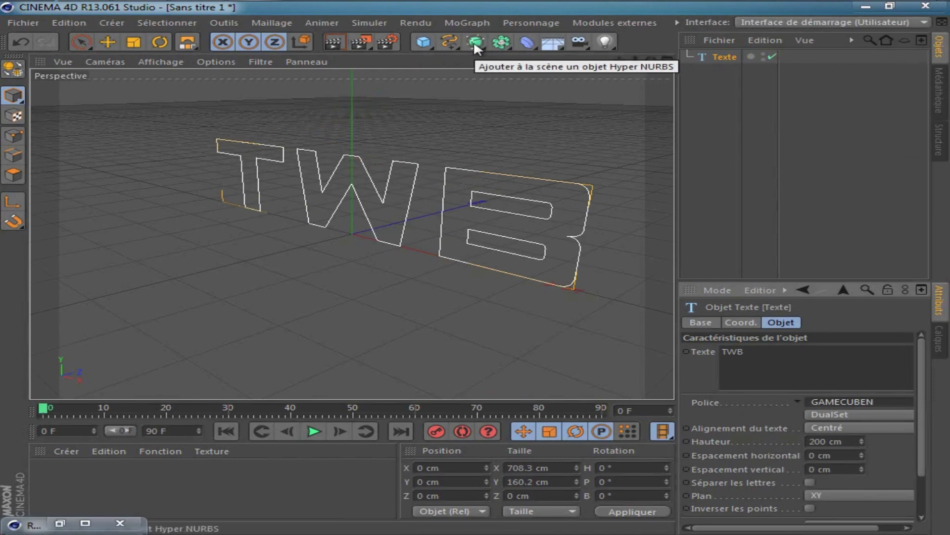
Step: Put the text spline under a new Extrusion NURBS and set the extrusion depth in Z to 75 cm
left_click_drag(477, 44, 735, 56)
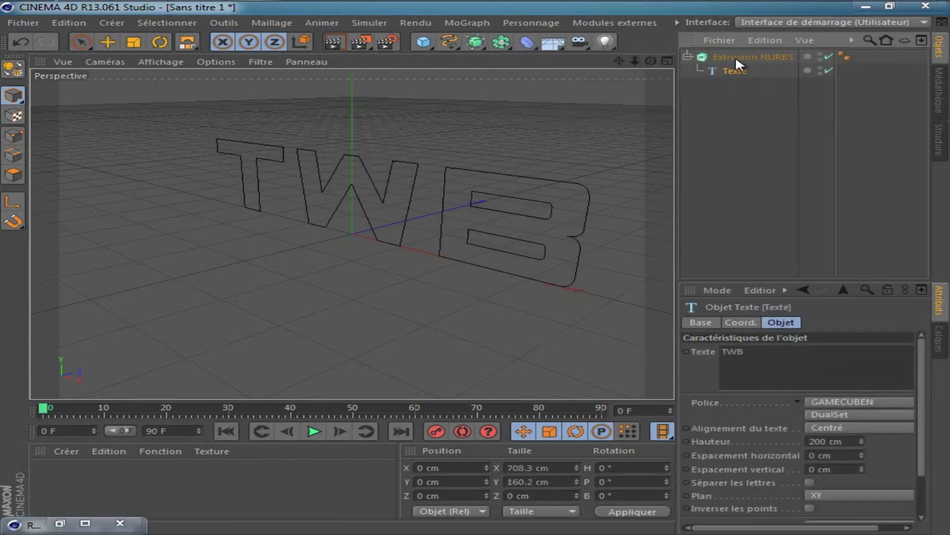
left_click(750, 57)
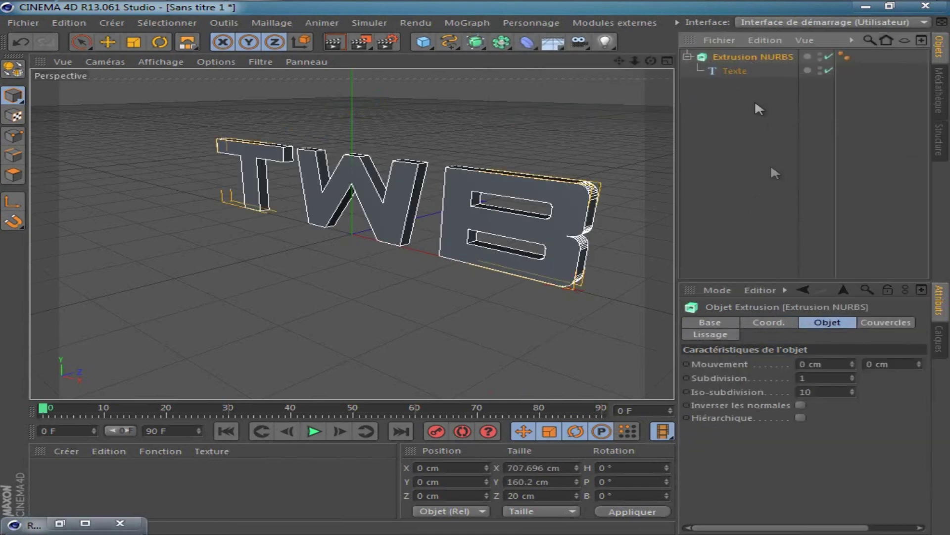
left_click_drag(837, 529, 891, 528)
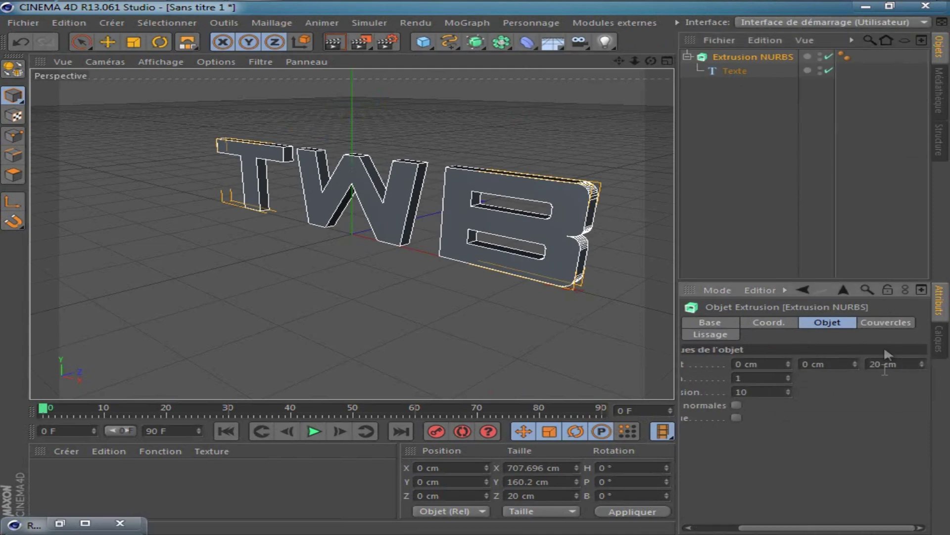
left_click(880, 363)
type("75")
key("Delete")
key("Return")
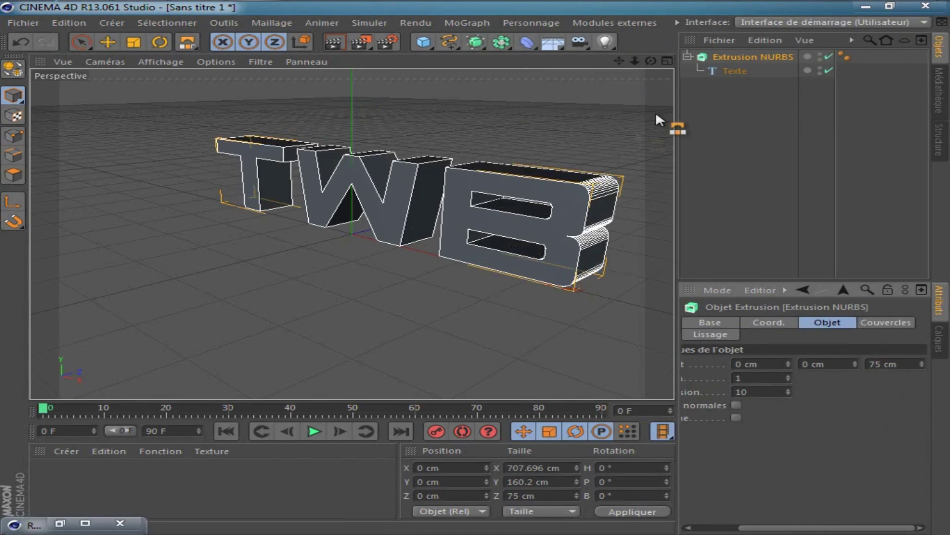
Step: Set both the start and end caps of the text extrusion to Couvercle et biseau with a 2 cm radius
left_click_drag(477, 269, 478, 268, "alt")
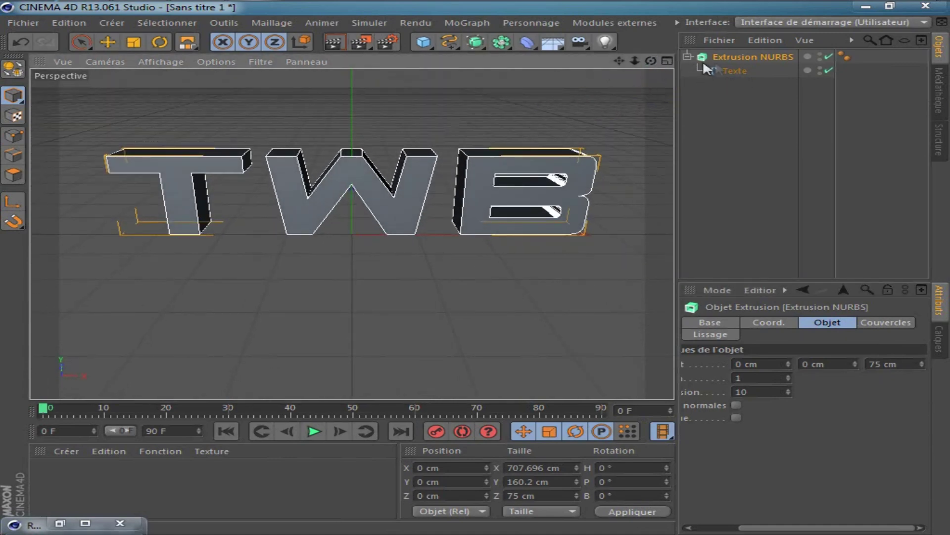
left_click(912, 321)
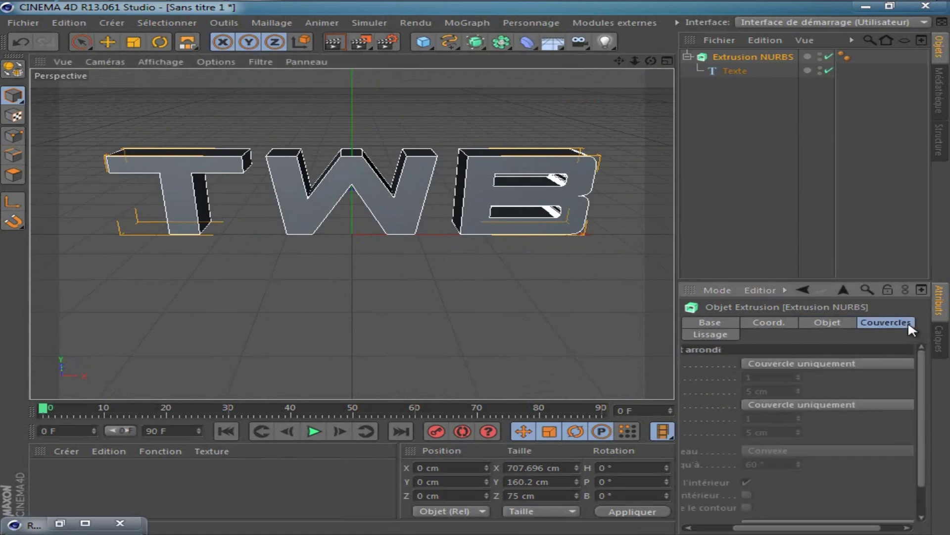
left_click(867, 364)
left_click(838, 419)
left_click(821, 405)
left_click(833, 456)
left_click(763, 390)
type("2")
key("Tab")
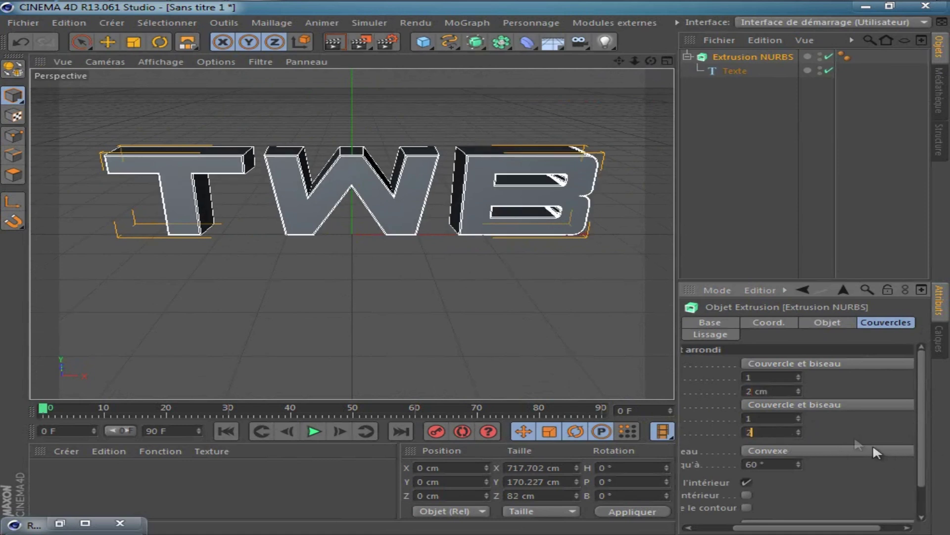
type("2")
key("Return")
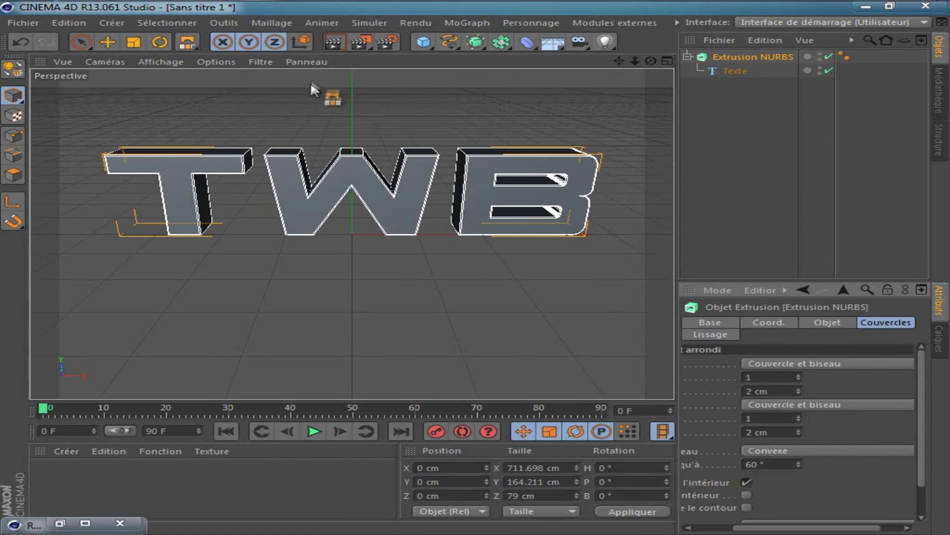
left_click(615, 23)
mouse_move(657, 64)
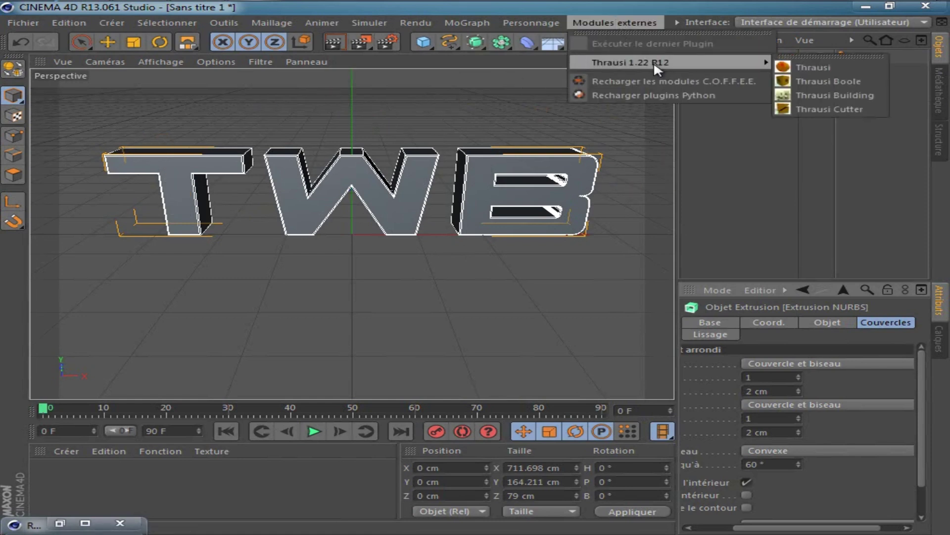
left_click(752, 209)
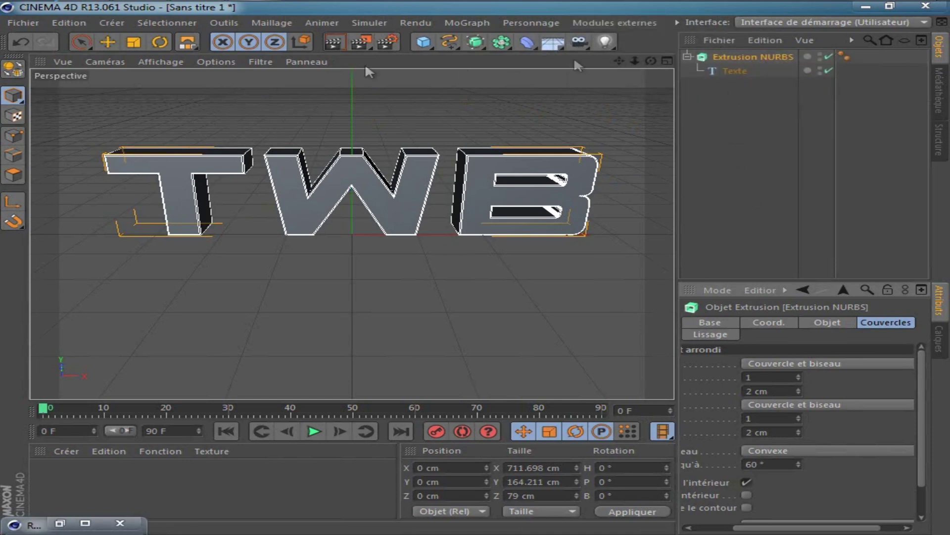
Step: Add a Sol floor object to the scene and create a new material
left_click(557, 43)
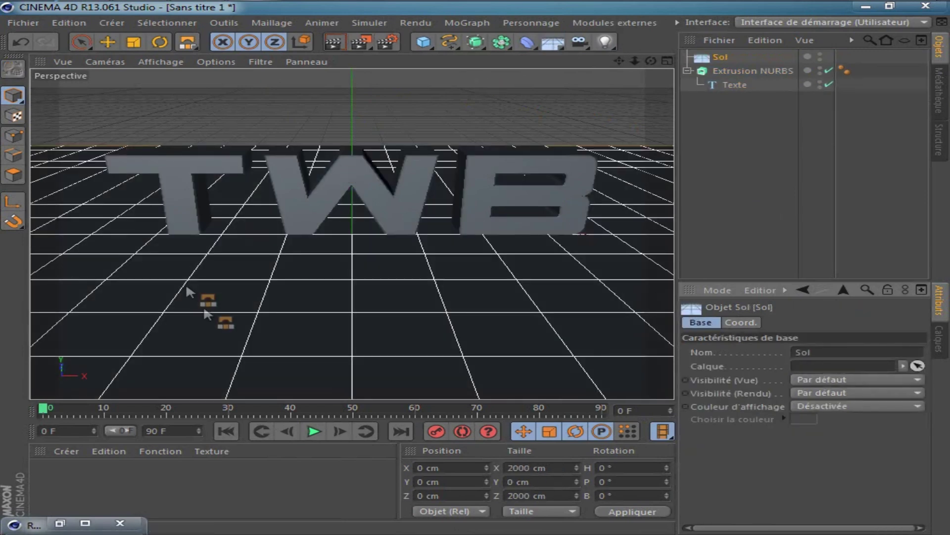
double_click(49, 477)
left_click_drag(187, 42, 255, 113)
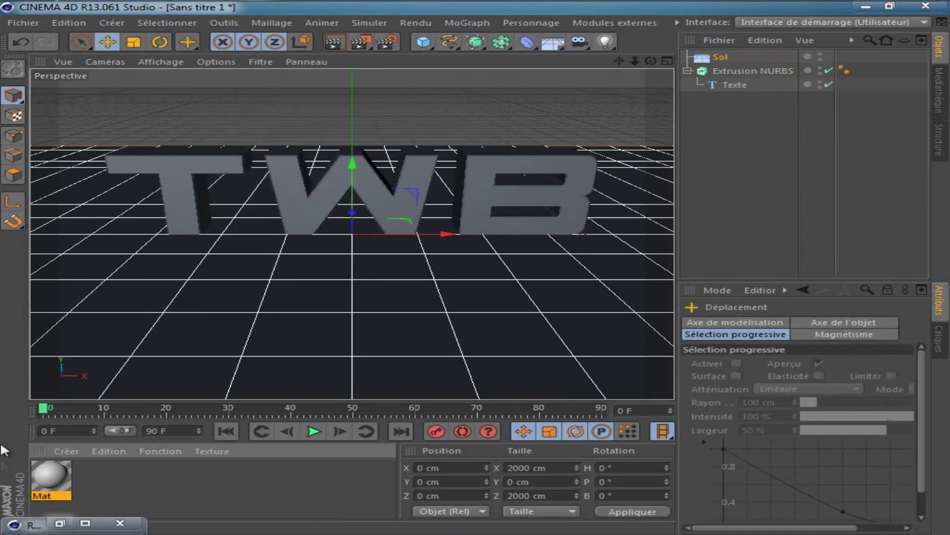
Step: Turn off the new material's Couleur channel and enable Réflexion with an intensity of 80%
double_click(60, 477)
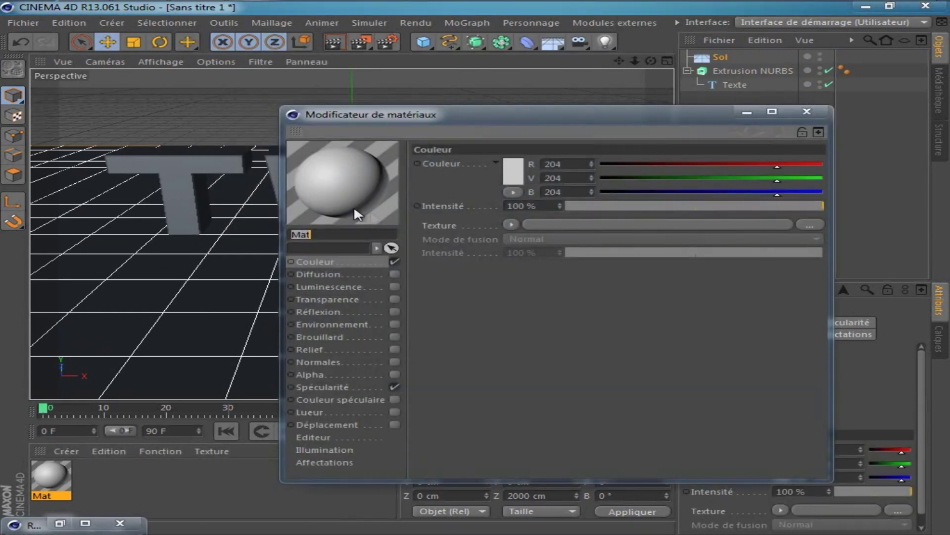
left_click(395, 261)
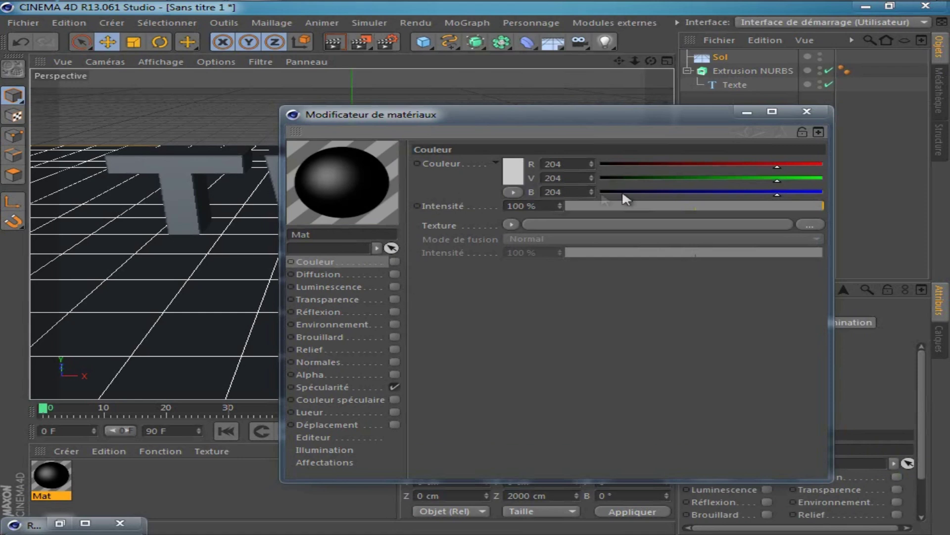
left_click(394, 311)
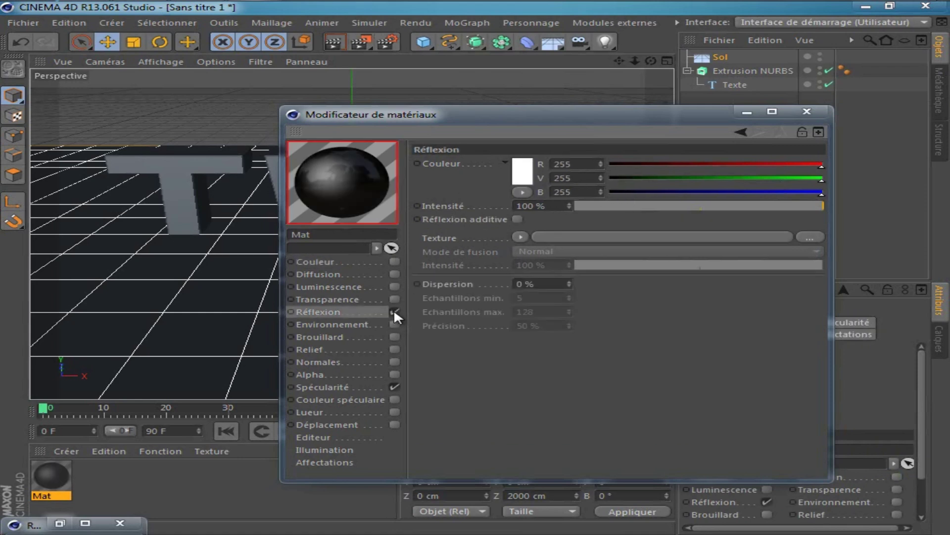
double_click(533, 206)
type("80")
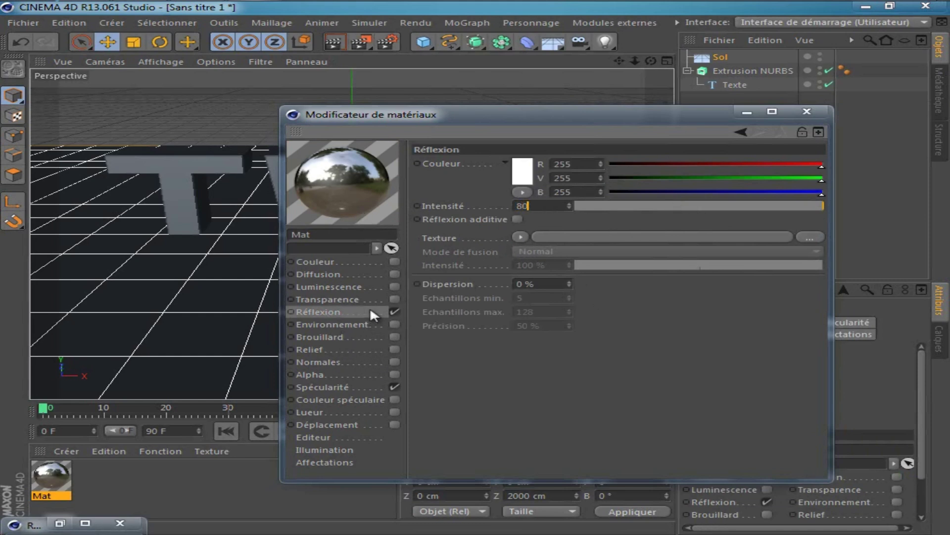
Step: Enable the material's Relief channel and load a Bruit texture into it
left_click(394, 348)
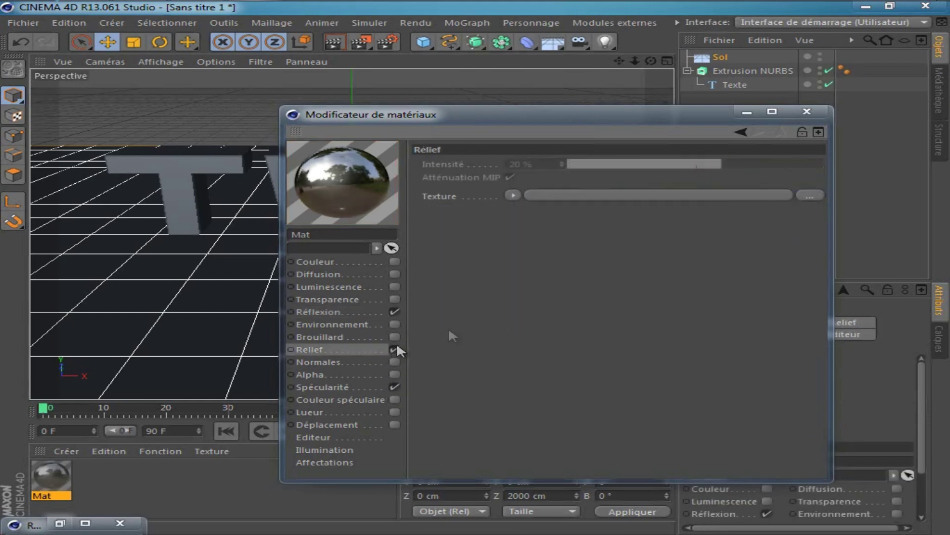
left_click(514, 195)
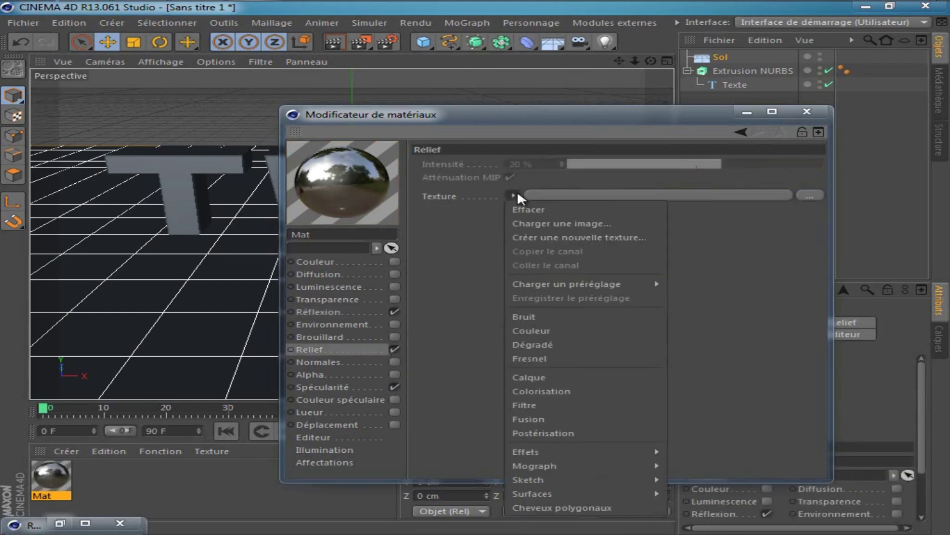
left_click(554, 319)
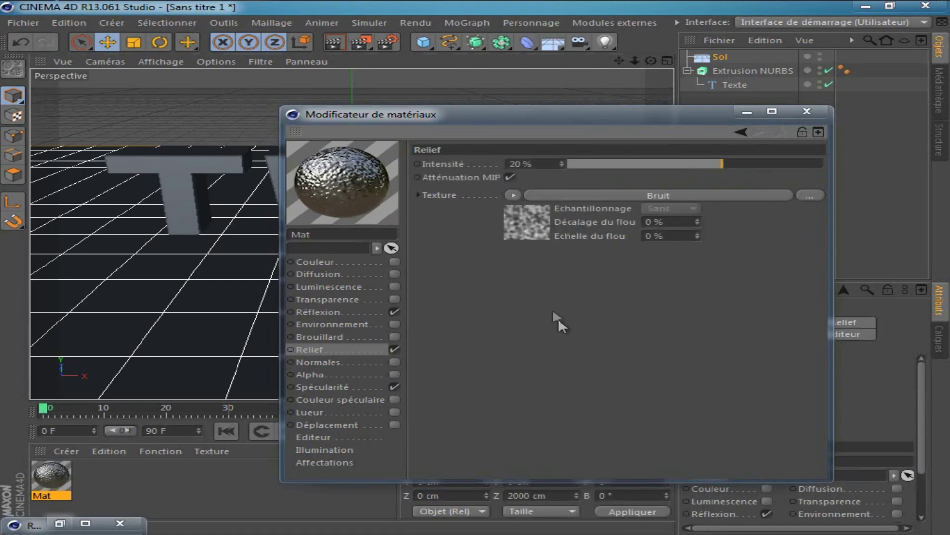
Step: Set the Bruit texture's Echelle globale and Delta both to 5% and close the material editor
left_click(533, 235)
double_click(586, 341)
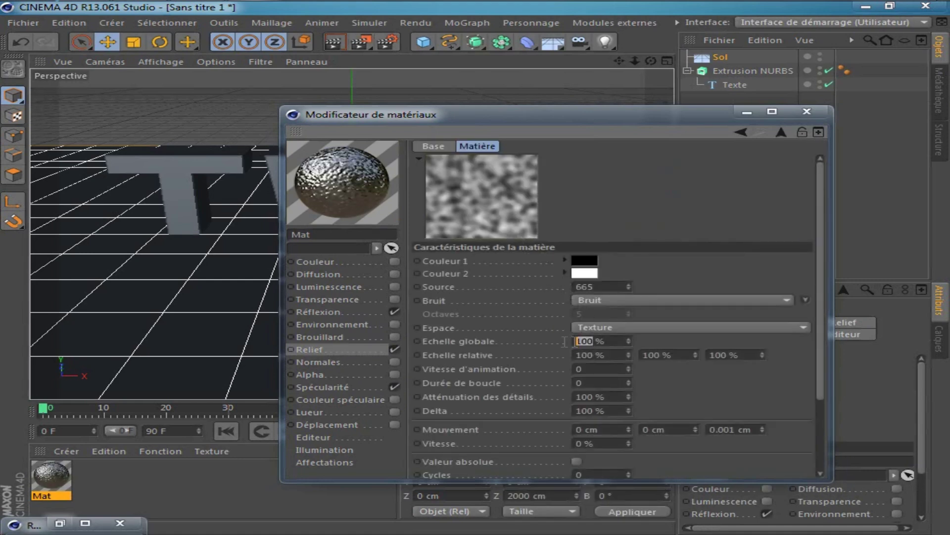
type("5")
double_click(593, 413)
type("5")
key("Return")
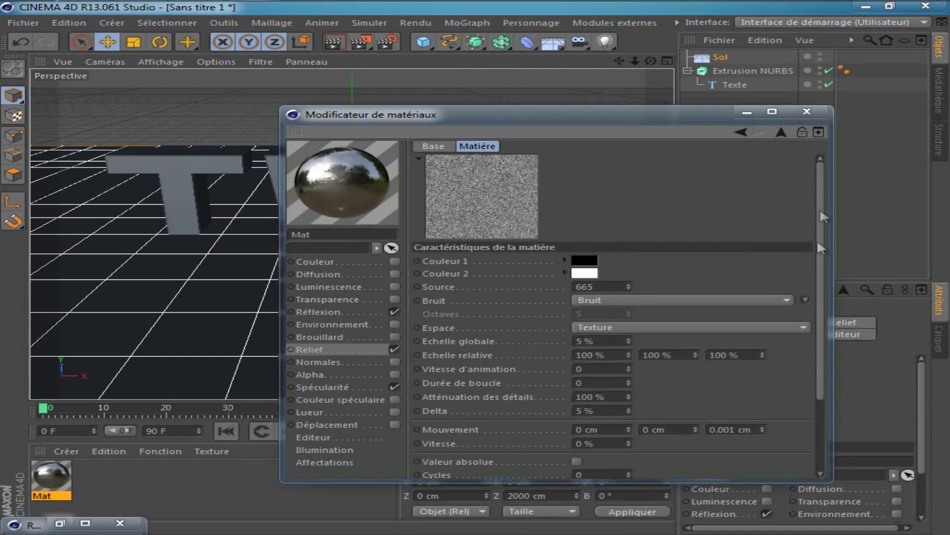
left_click(807, 111)
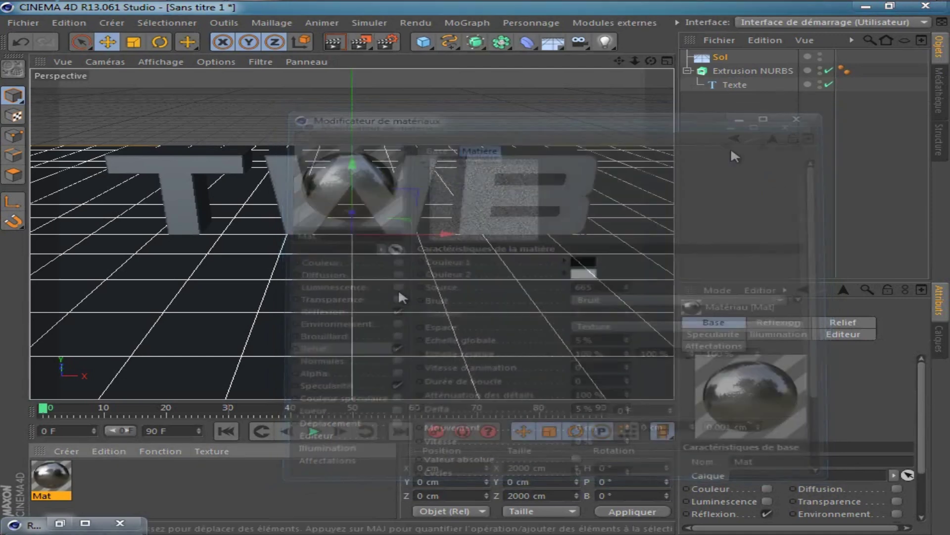
Step: Apply the reflective Mat material to the floor and raise the text extrusion to about 17 cm in Y
left_click_drag(52, 476, 274, 327)
left_click(687, 71)
left_click(718, 72)
left_click_drag(356, 165, 360, 165)
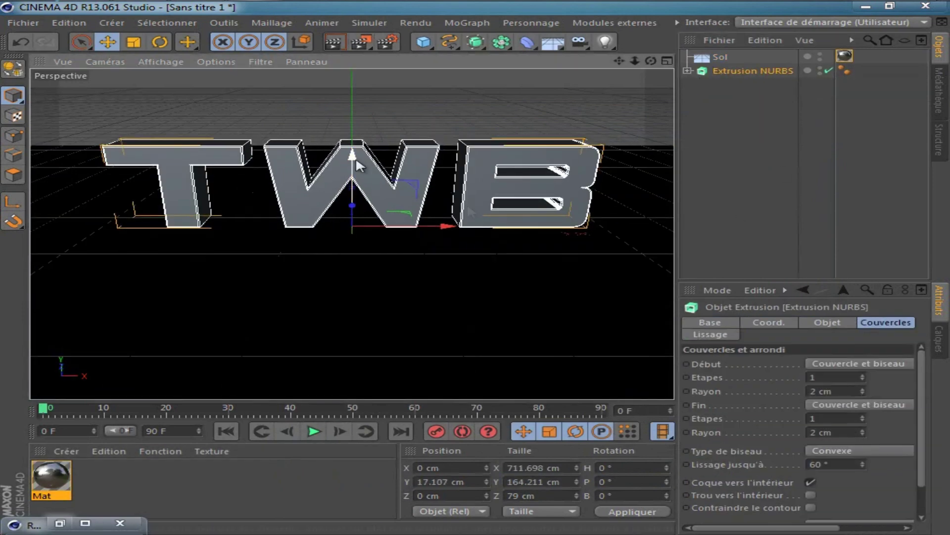
Step: Create three more materials and turn off the Couleur channel of Mat.1
left_click(732, 60)
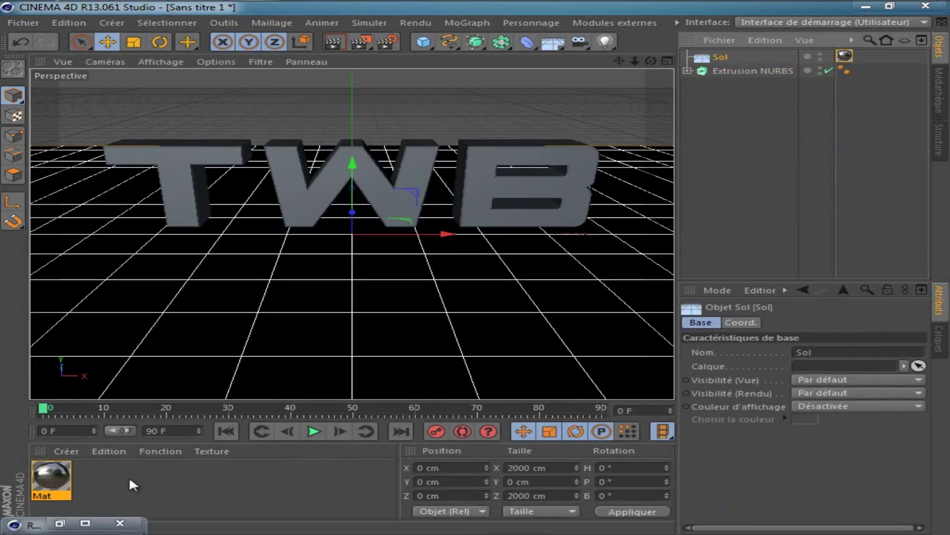
double_click(111, 473)
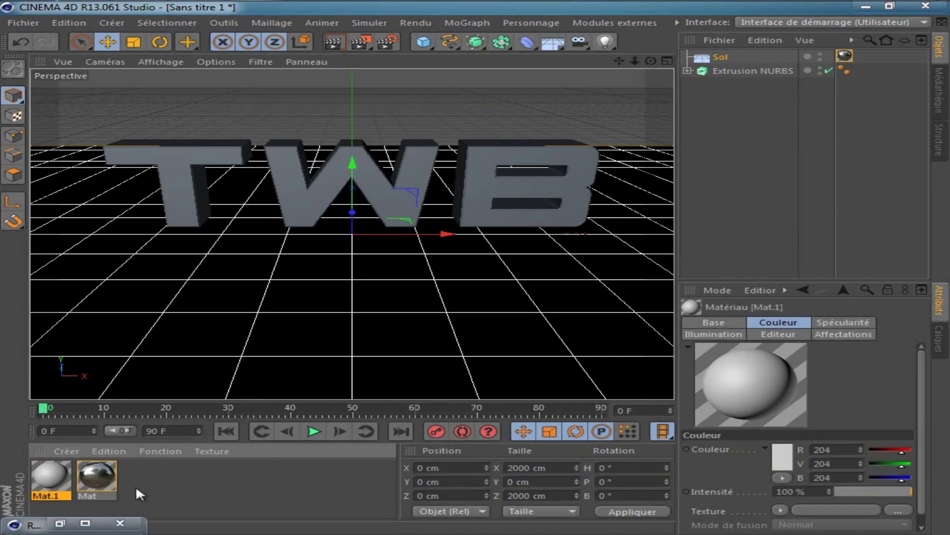
double_click(136, 485)
double_click(200, 483)
double_click(134, 475)
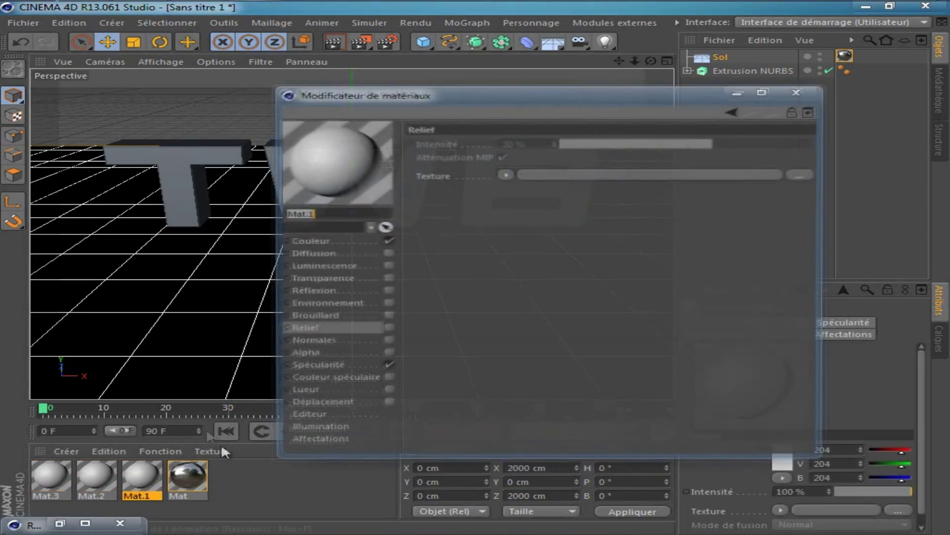
left_click(387, 240)
Step: Enable the Couleur channel of the floor material Mat and set it to dark grey, RGB 57, 57, 57
left_click(197, 467)
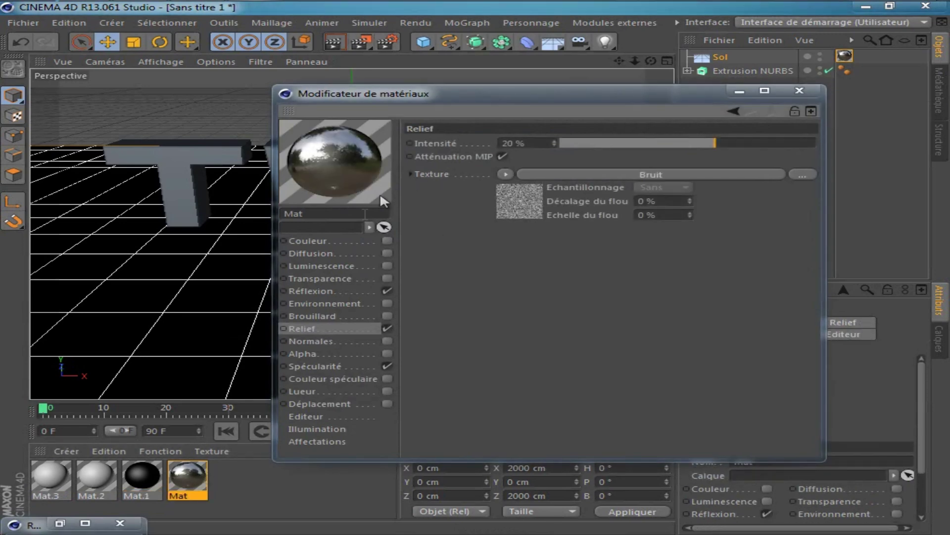
left_click(308, 240)
left_click(387, 241)
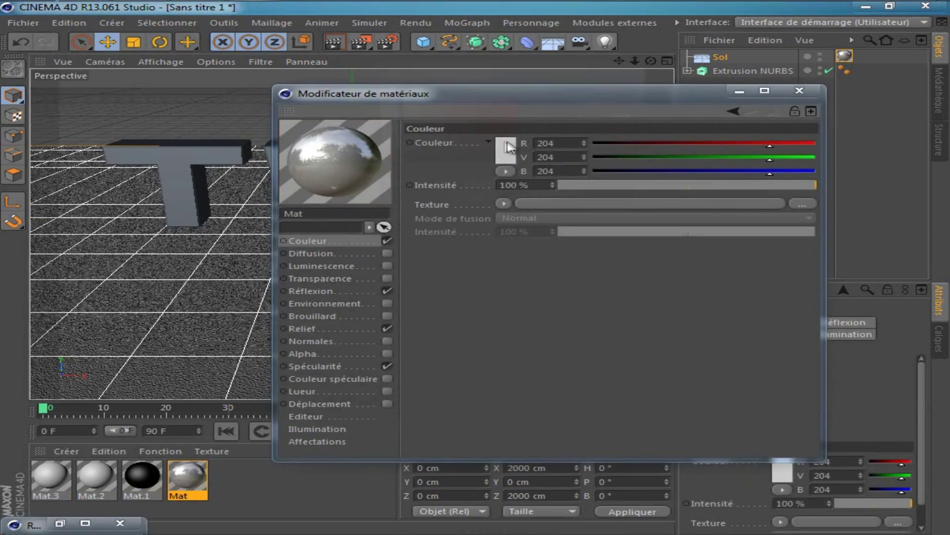
left_click(506, 150)
left_click(403, 147)
left_click_drag(403, 143, 376, 146)
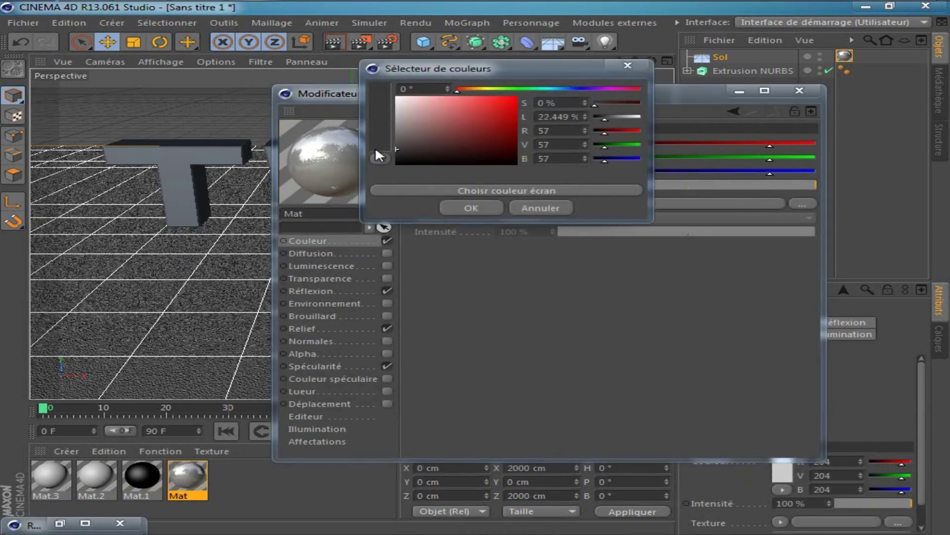
left_click(465, 208)
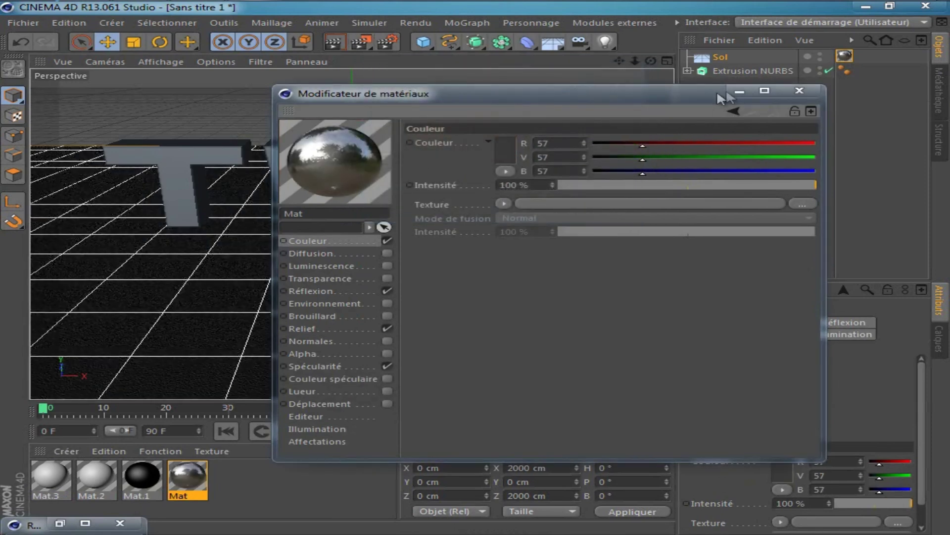
left_click(739, 91)
Step: Set the colour of Mat.2 to pure white, RGB 255, 255, 255
double_click(110, 485)
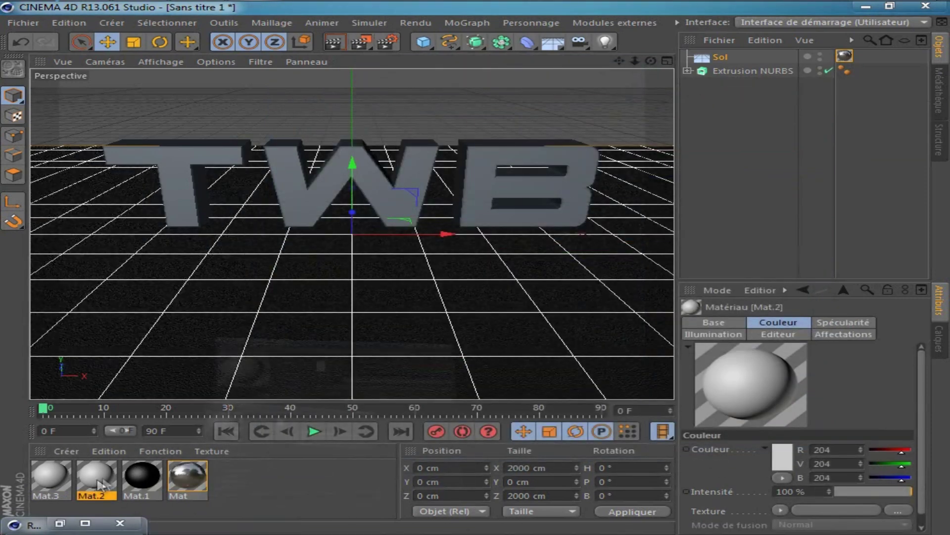
left_click(504, 155)
left_click(398, 112)
left_click(454, 218)
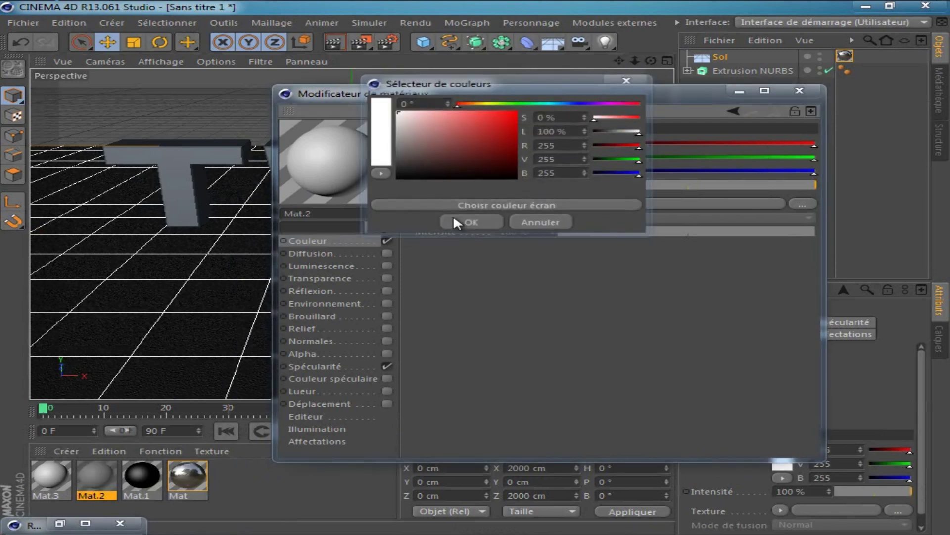
Step: Set the colour of Mat.3 to light blue, RGB 0, 198, 255, and enable its Lueur channel
double_click(50, 475)
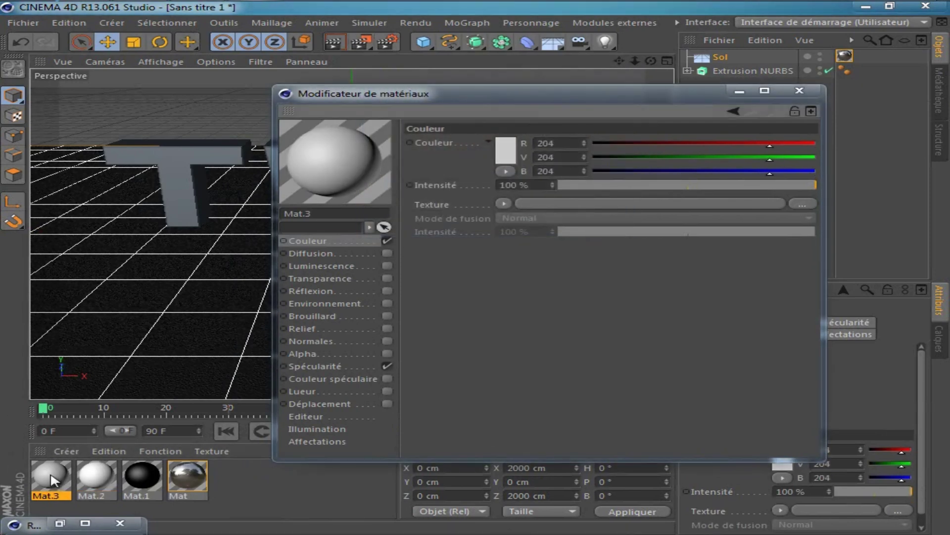
left_click(506, 147)
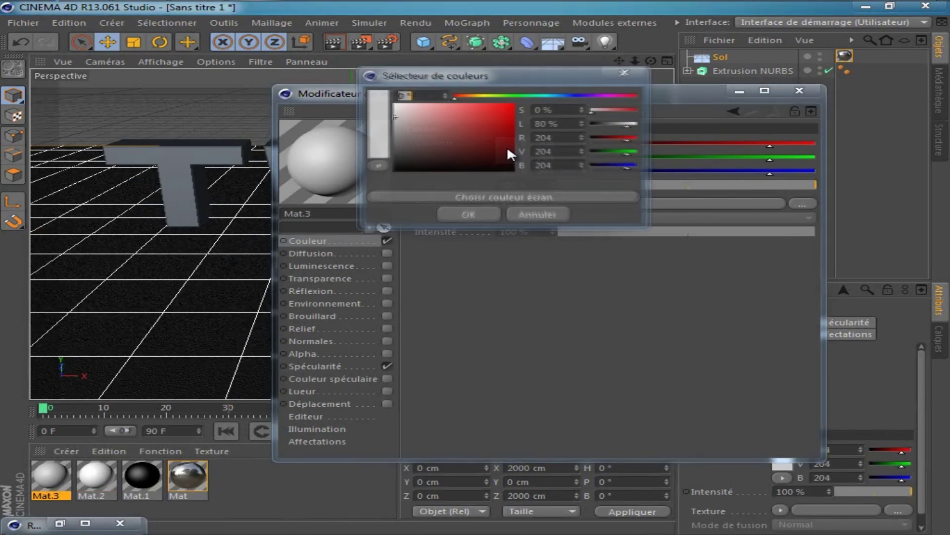
left_click(624, 73)
left_click_drag(770, 172, 585, 151)
left_click_drag(770, 144, 594, 144)
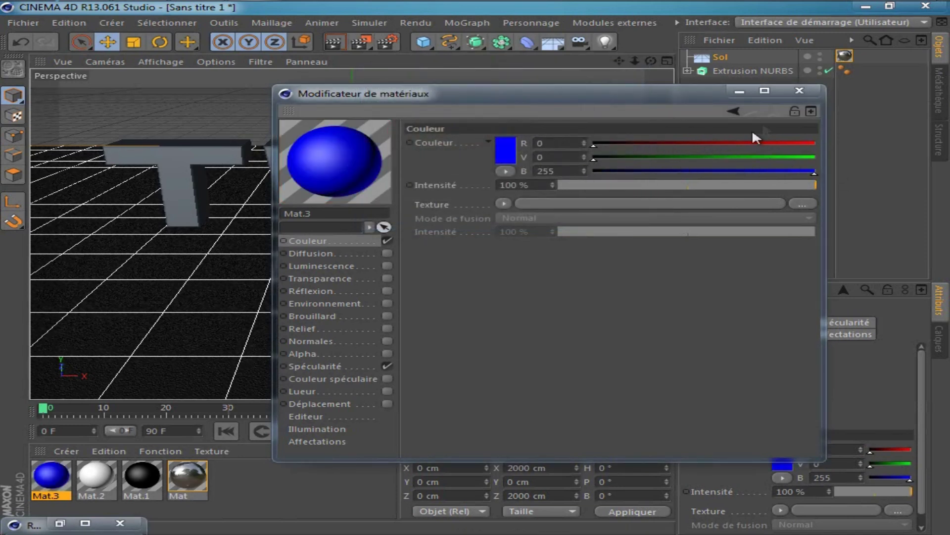
mouse_move(748, 163)
left_mouse_down()
mouse_move(721, 159)
mouse_move(764, 159)
left_mouse_up()
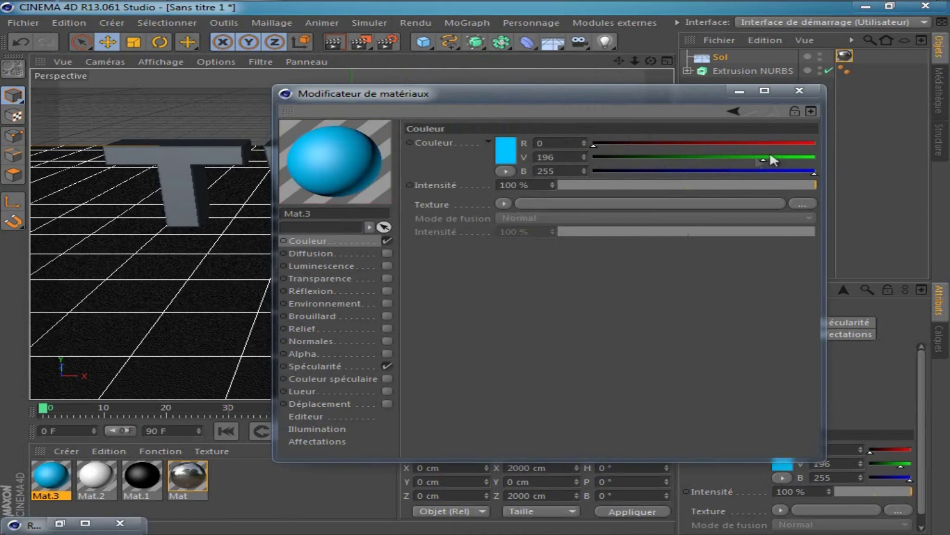
left_click_drag(775, 155, 861, 155)
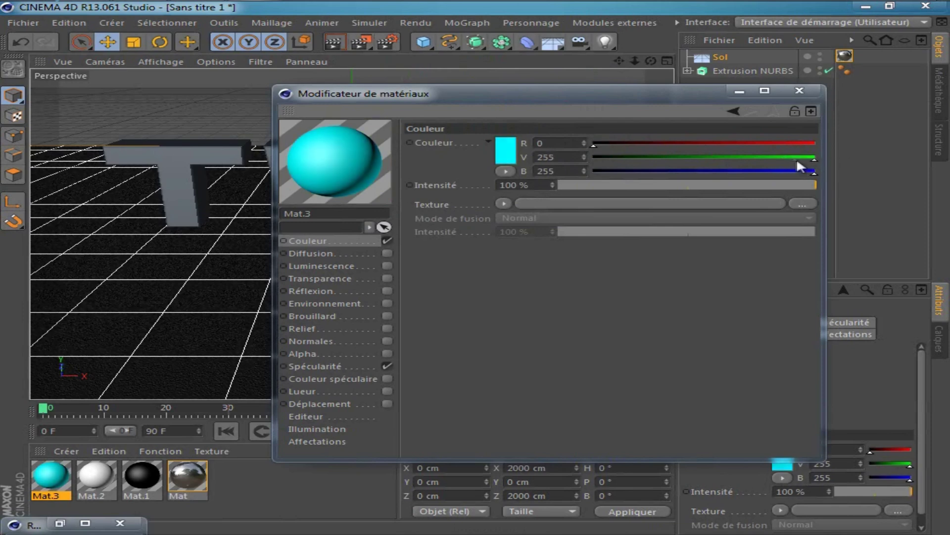
left_click_drag(797, 157, 765, 156)
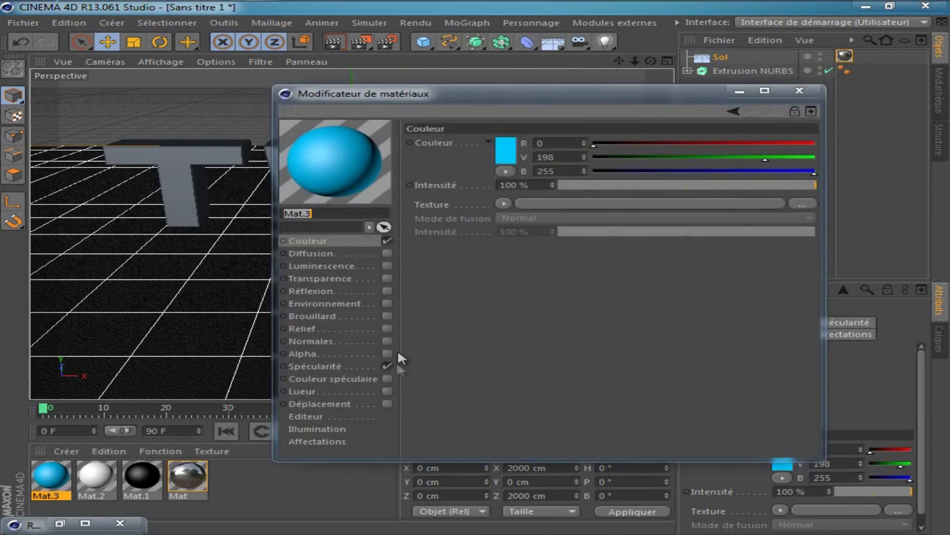
left_click(387, 391)
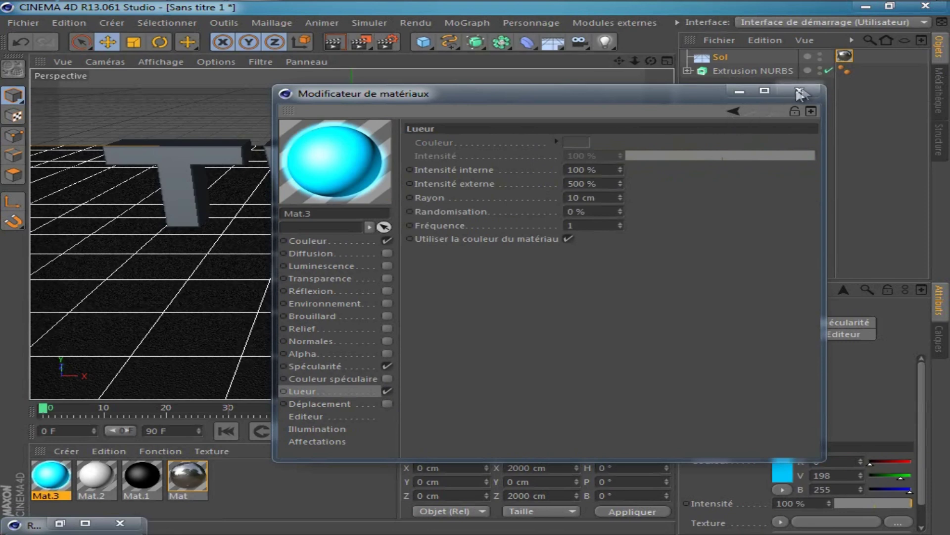
left_click(799, 90)
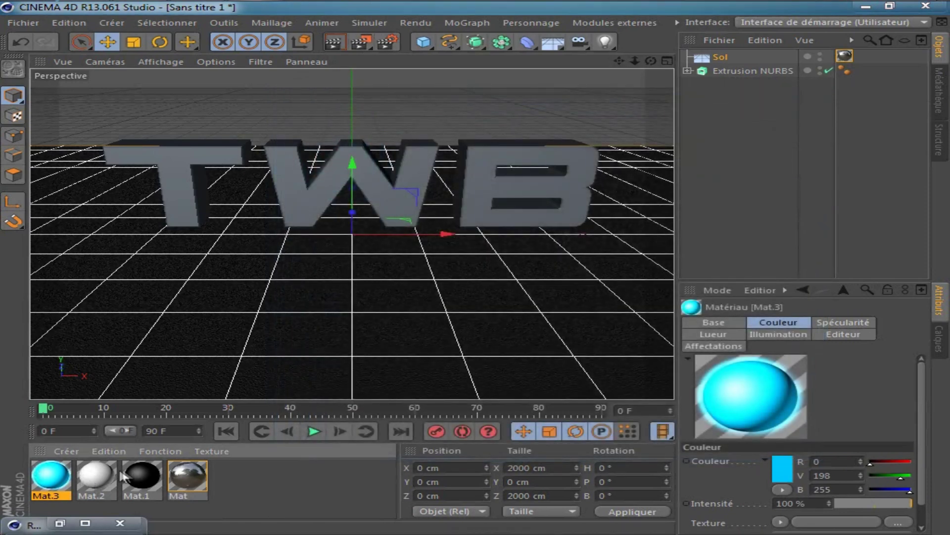
Step: Enable Réflexion on the white material Mat.2 with an intensity of 30%
double_click(96, 476)
left_click(387, 290)
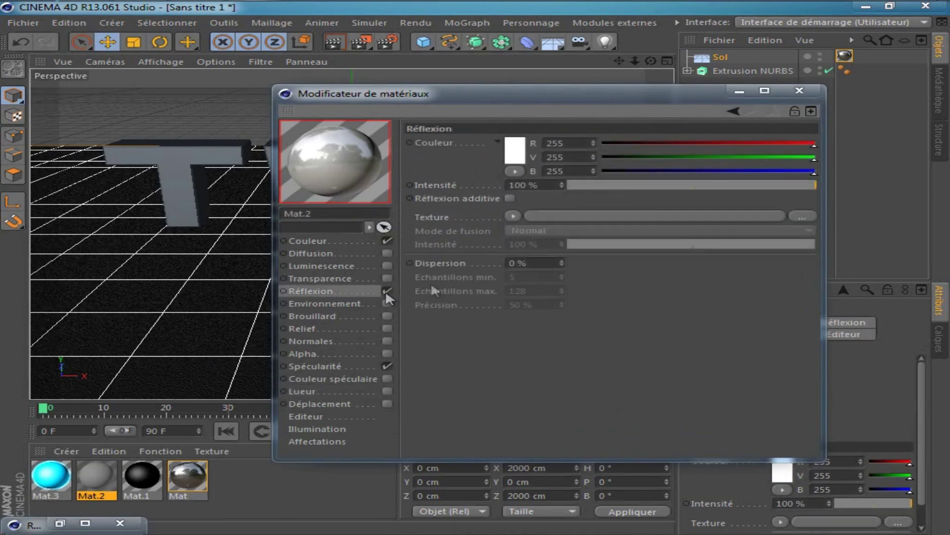
double_click(546, 185)
type("30")
key("Return")
Step: Enable Réflexion on the black material Mat.1 with an intensity of 30% and close the material editor
left_click(142, 475)
left_click(387, 290)
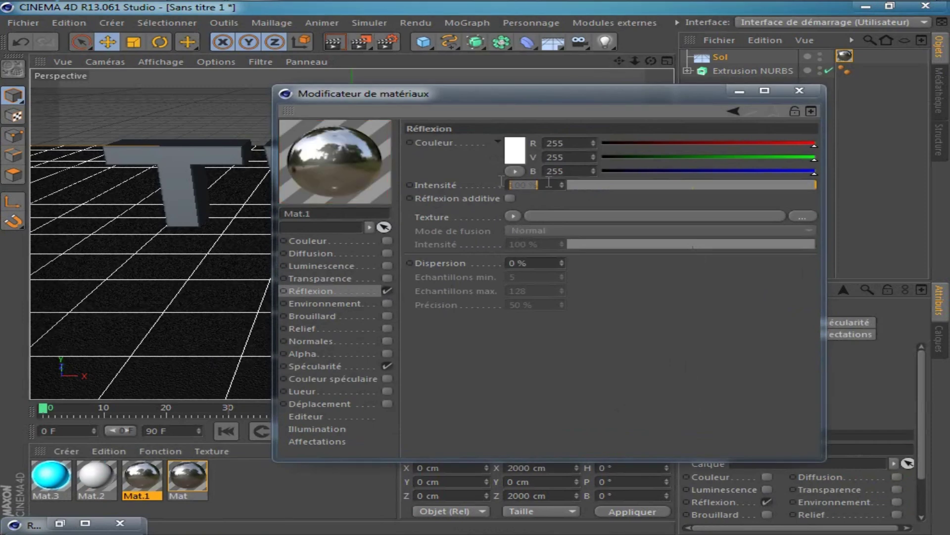
type("30")
left_click(799, 90)
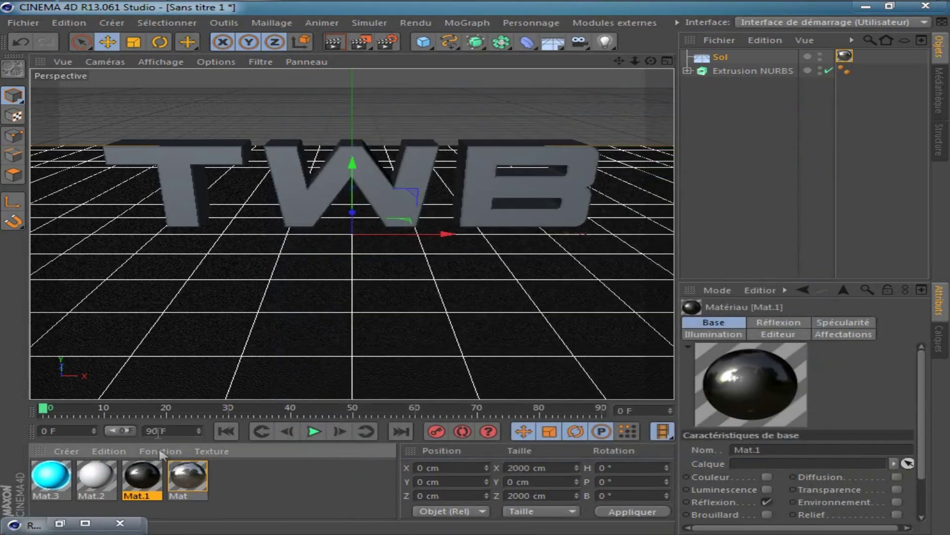
Step: Apply Mat.1, Mat.2 and Mat.3 to the text extrusion and order their texture tags as Mat.3, Mat.1, Mat.2
left_click_drag(140, 488, 302, 168)
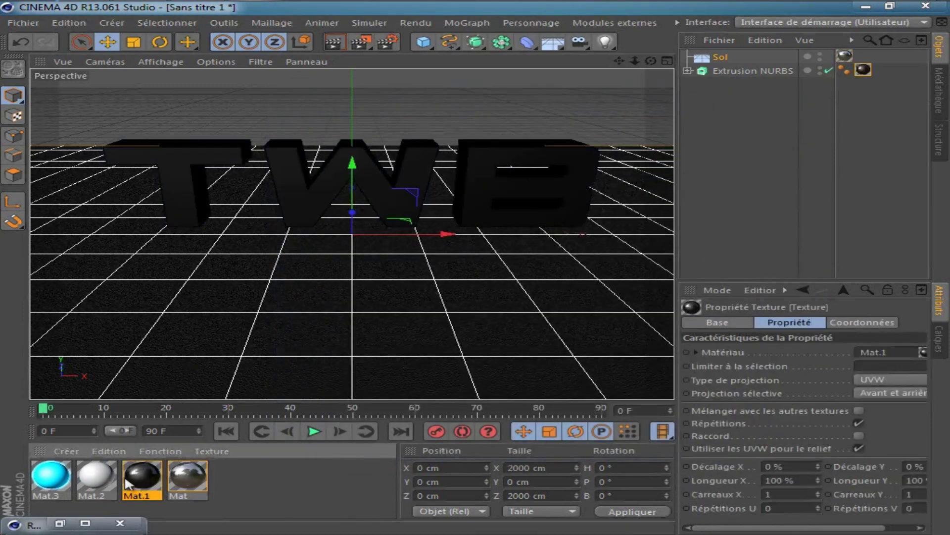
left_click_drag(249, 254, 308, 218)
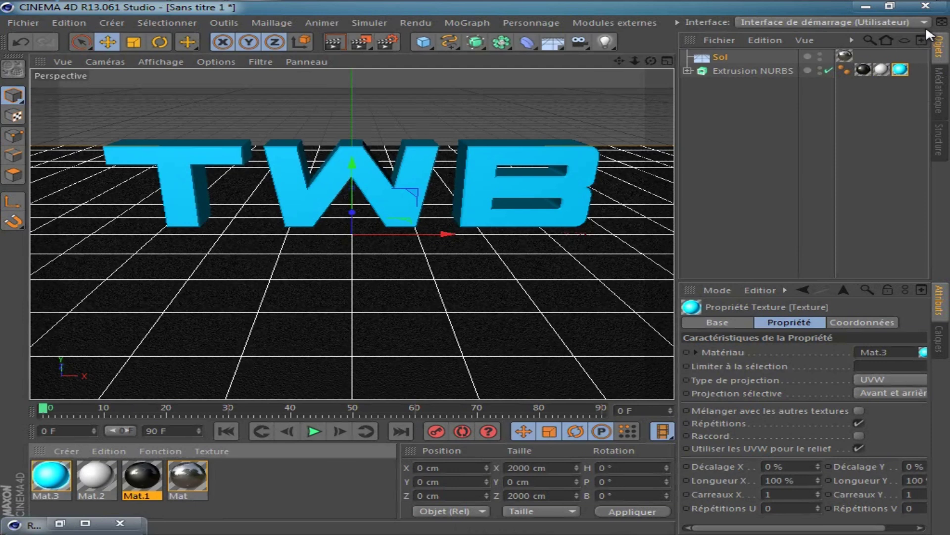
left_click_drag(862, 72, 919, 80)
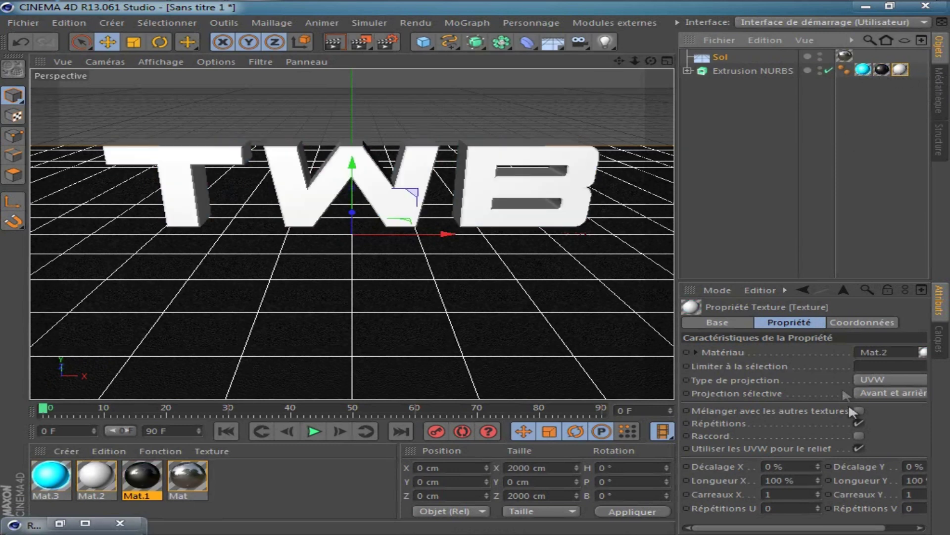
Step: Limit the Mat.2 texture on the text extrusion to the selection C1
left_click(887, 365)
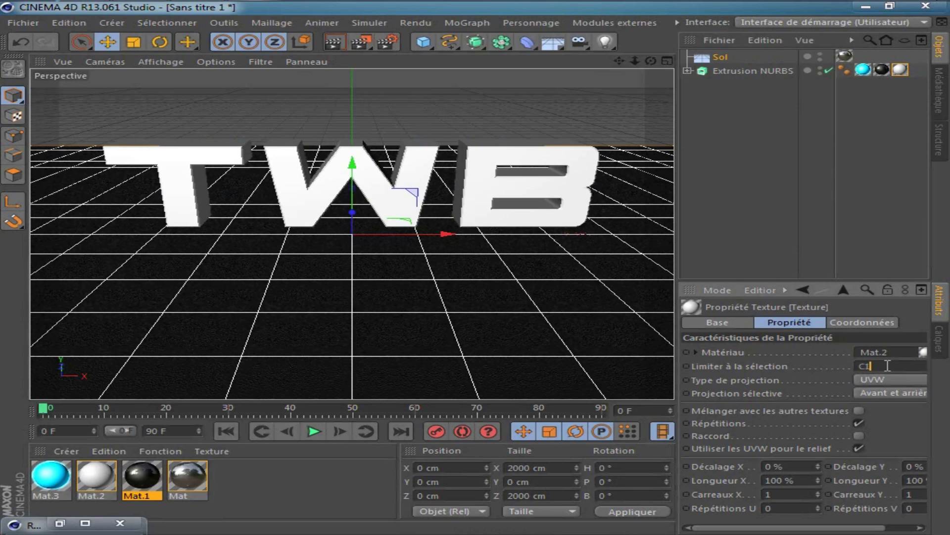
type("C1")
left_click(826, 235)
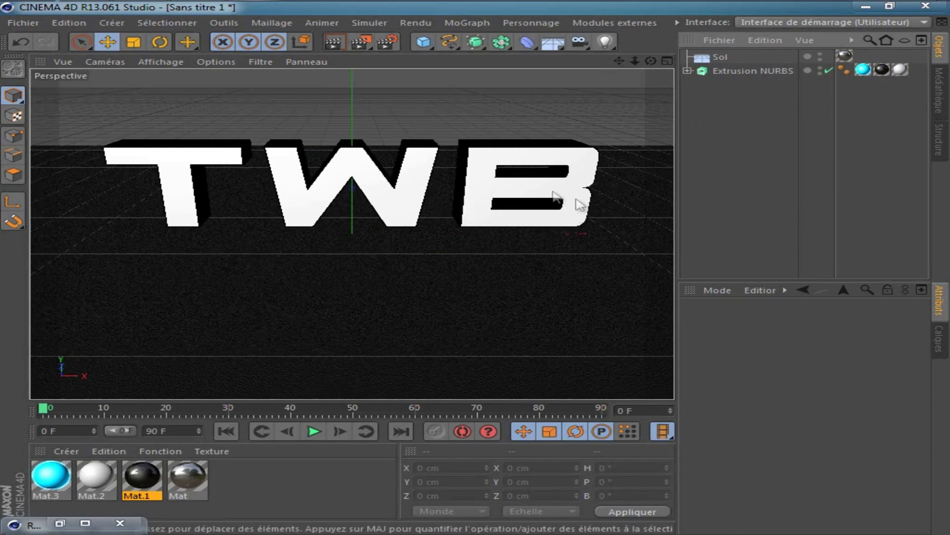
Step: Check the texture tag properties of Mat.1, Mat.2 and Mat.3 on the text extrusion
left_click(755, 70)
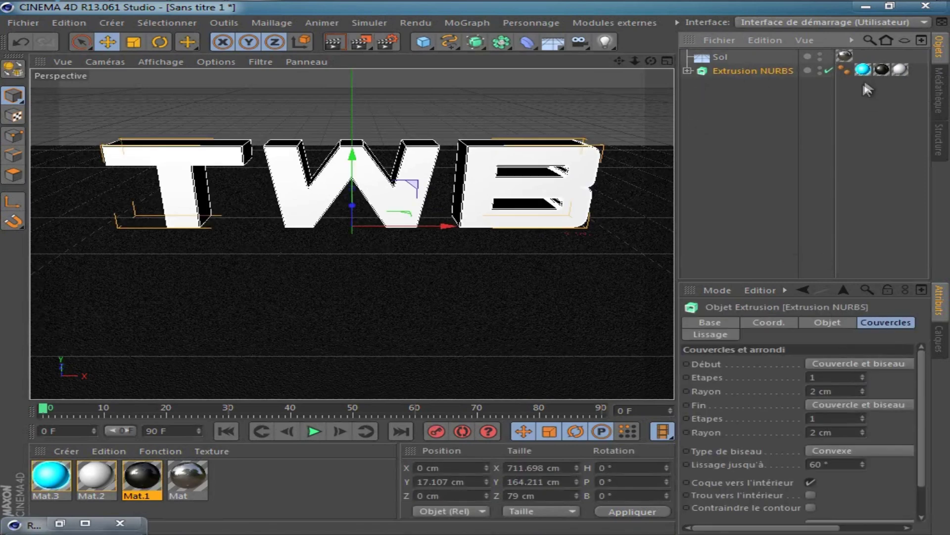
left_click(879, 68)
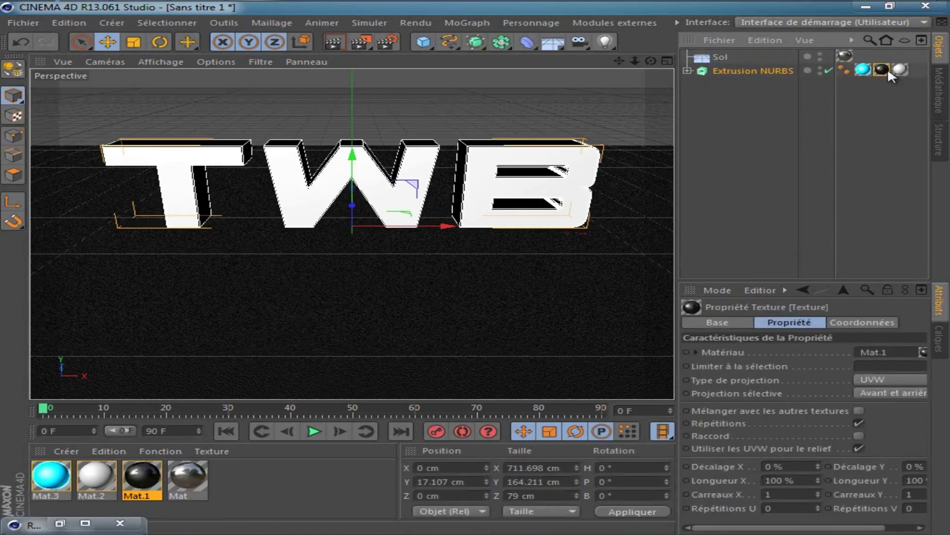
left_click(898, 69)
left_click(863, 70)
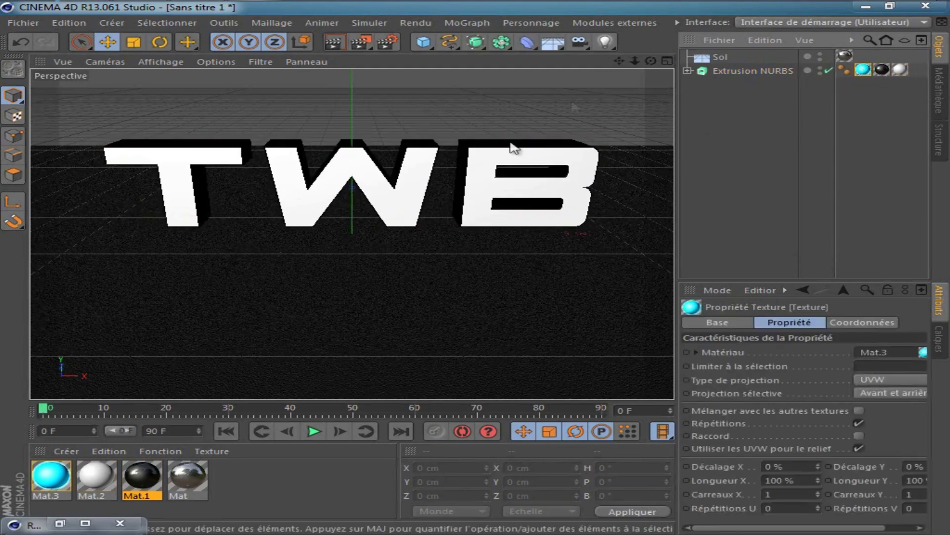
Step: Set up the Thrausi plugin with 7 pieces and Random Seed enabled, and try to run the break
left_click(615, 22)
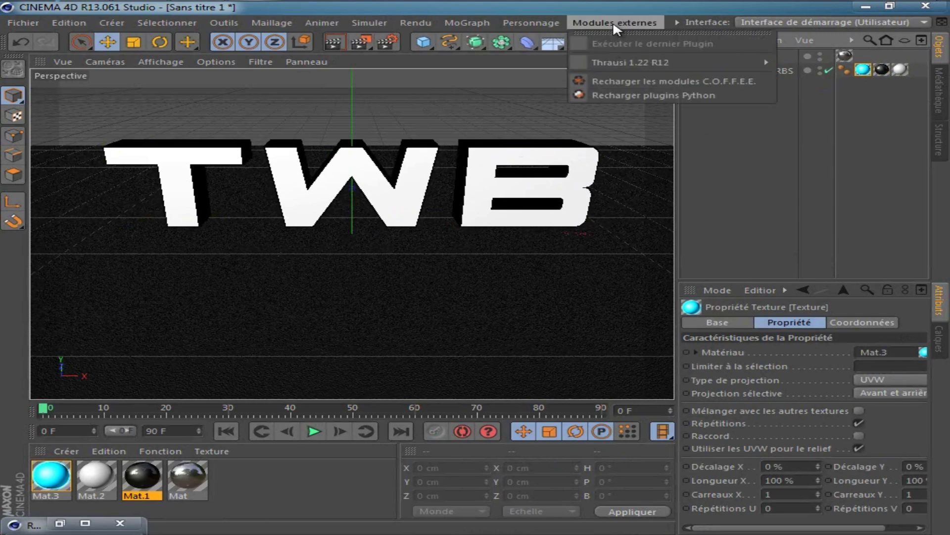
mouse_move(643, 63)
left_click(812, 67)
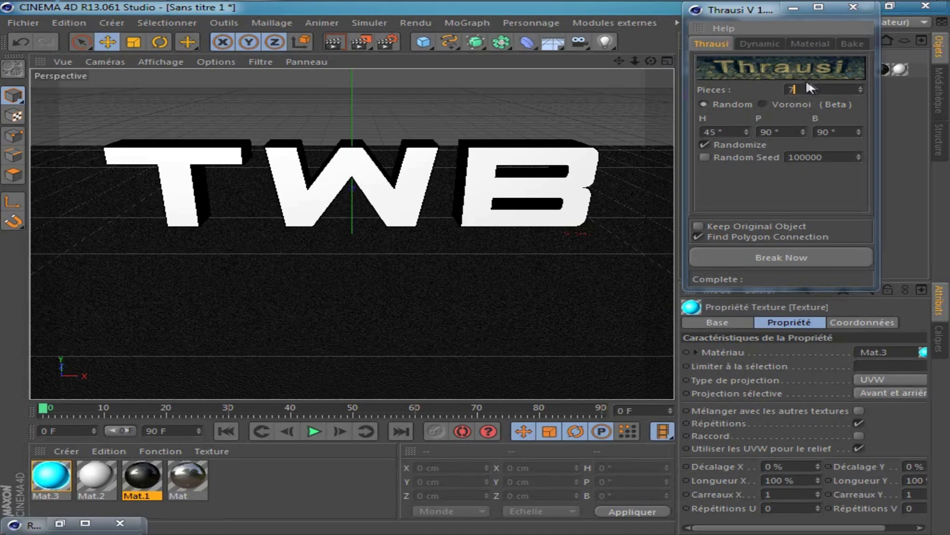
left_click(728, 157)
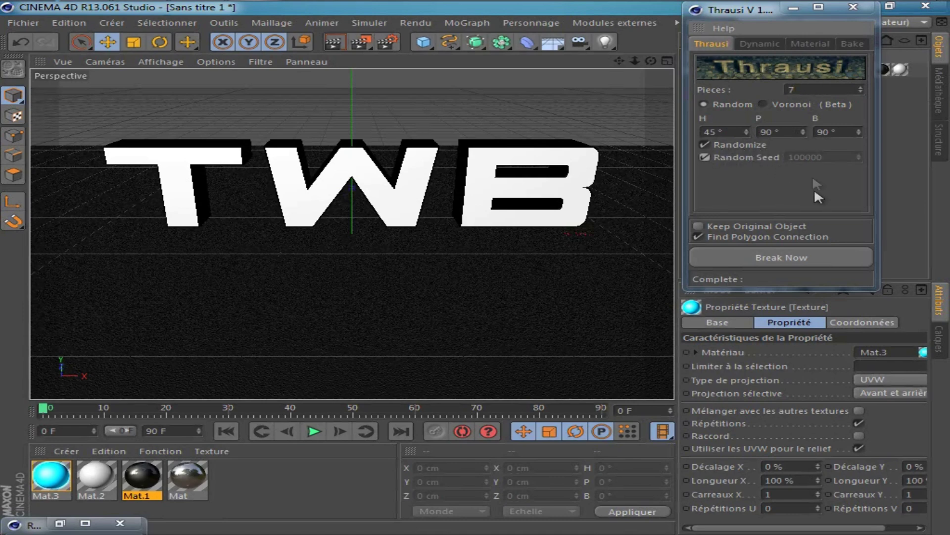
left_click(763, 257)
left_click(582, 320)
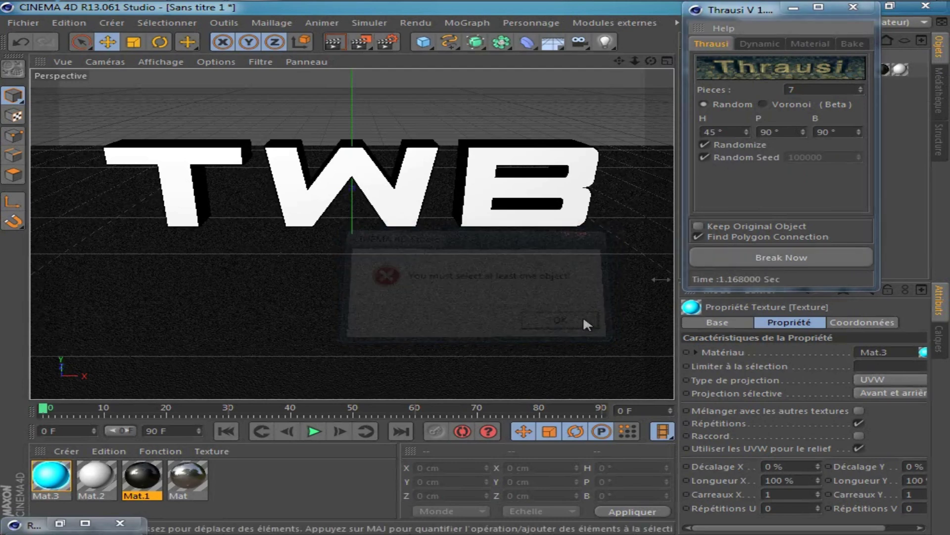
Step: Break the Extrusion NURBS text into pieces with Thrausi and close the plugin window
left_click_drag(738, 14, 414, 220)
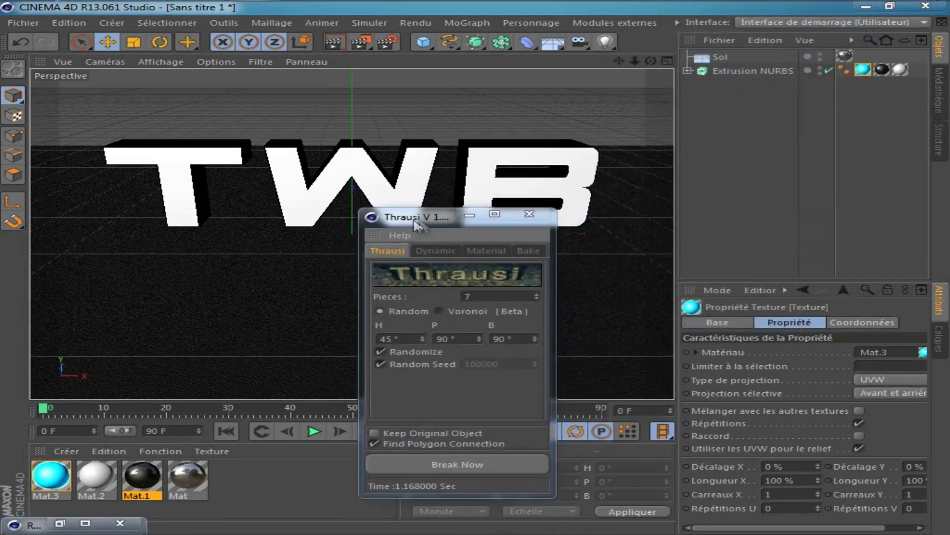
left_click(736, 72)
left_click(468, 467)
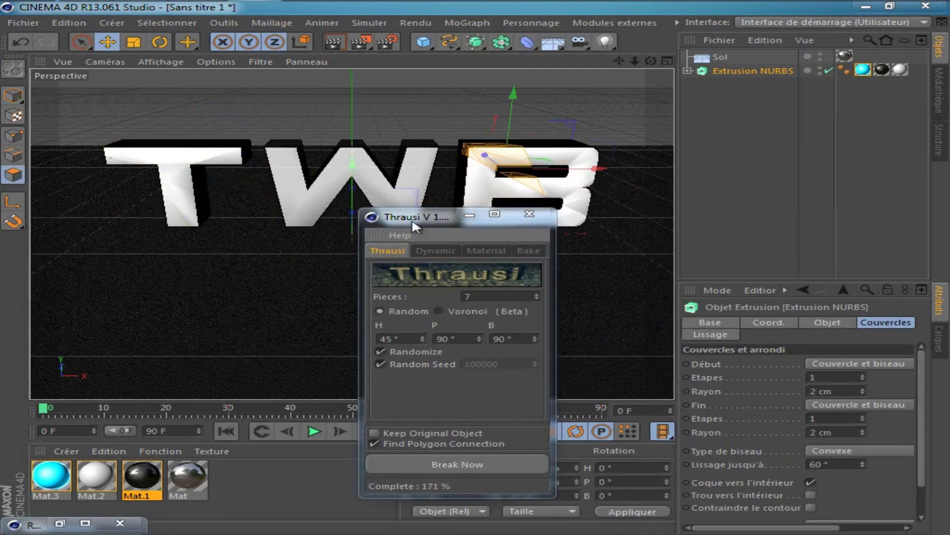
left_click(529, 215)
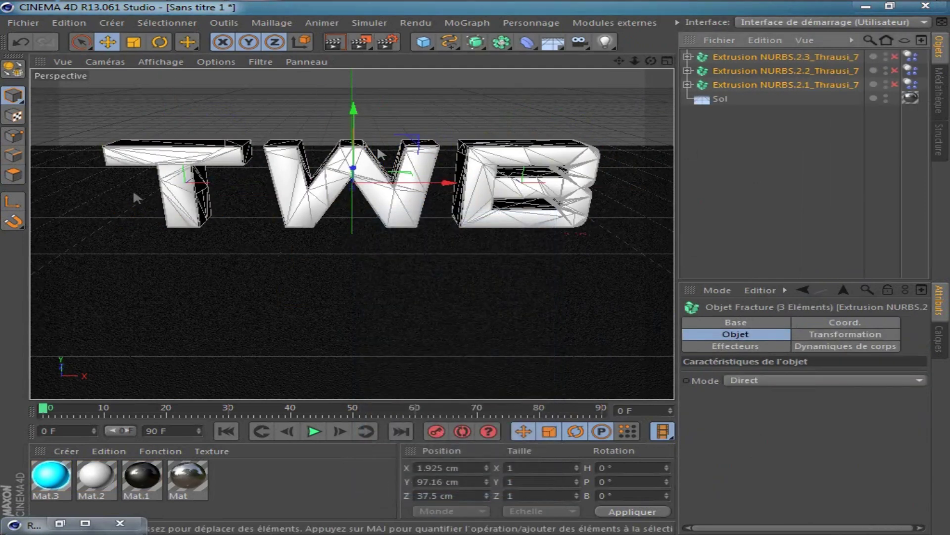
Step: Shift Pieces 6, 4 and 7 of the letter T slightly apart to open cracks between the fragments
left_click(141, 166)
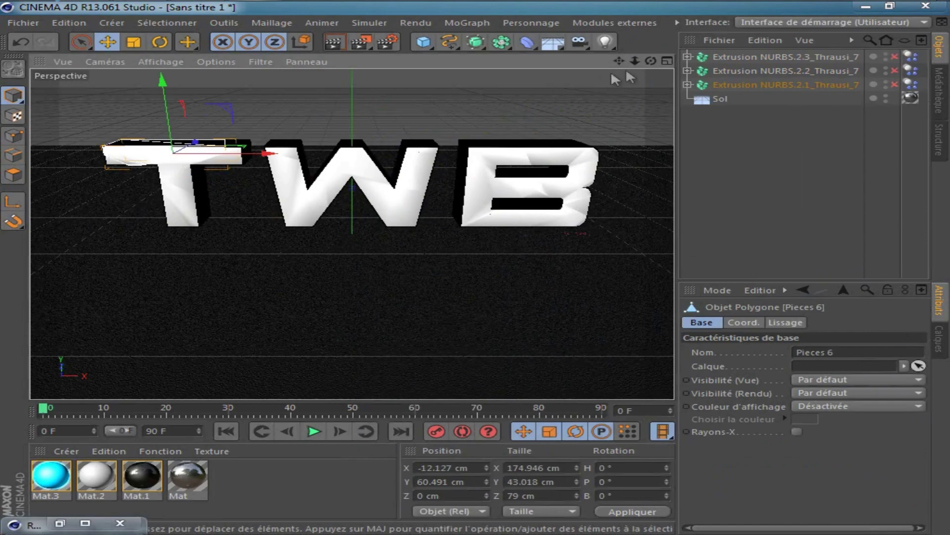
left_click_drag(479, 274, 479, 270, "alt")
left_click_drag(196, 112, 192, 118)
left_click_drag(224, 159, 219, 159)
left_click(187, 192)
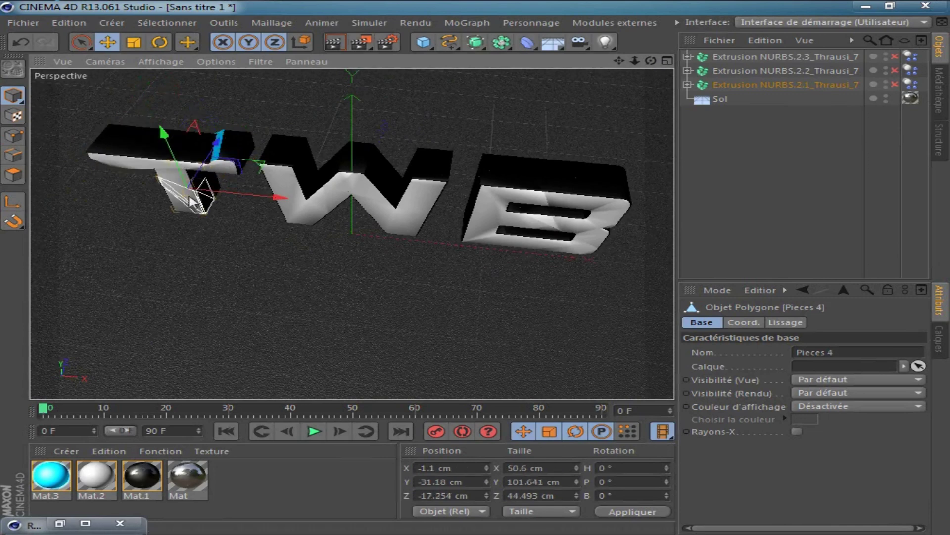
left_click_drag(225, 194, 230, 194)
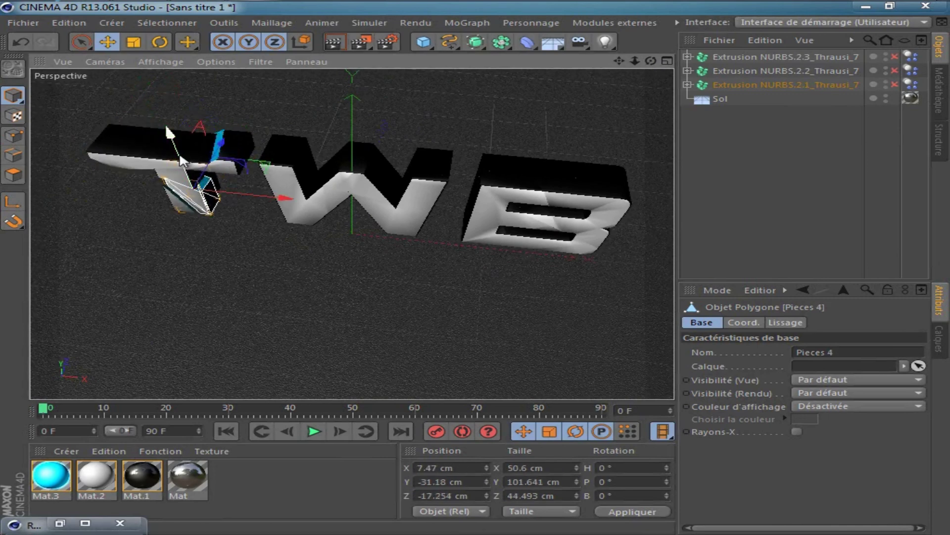
left_click(214, 132)
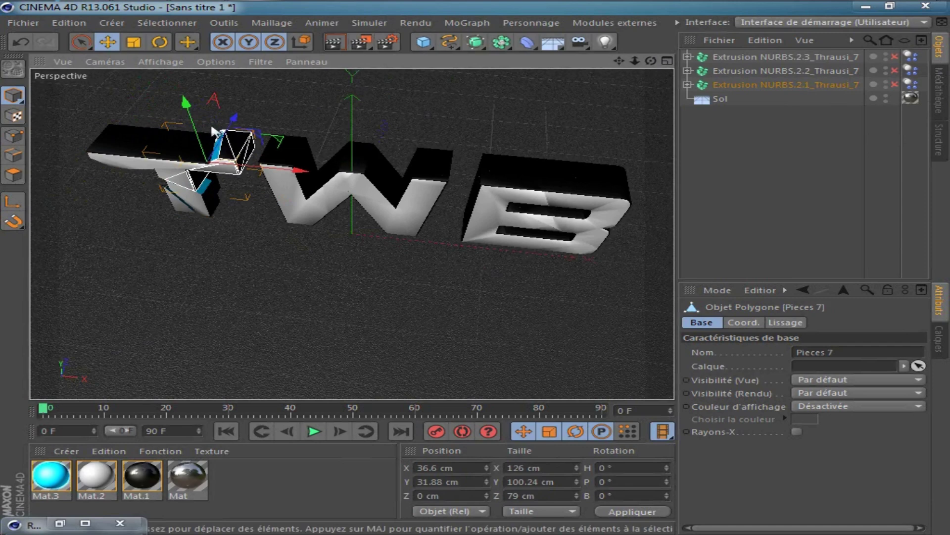
left_click_drag(196, 120, 297, 144)
Step: Offset Pieces 6, 5, 2 and 4 of the letter W slightly from each other to open cracks
left_click(299, 224)
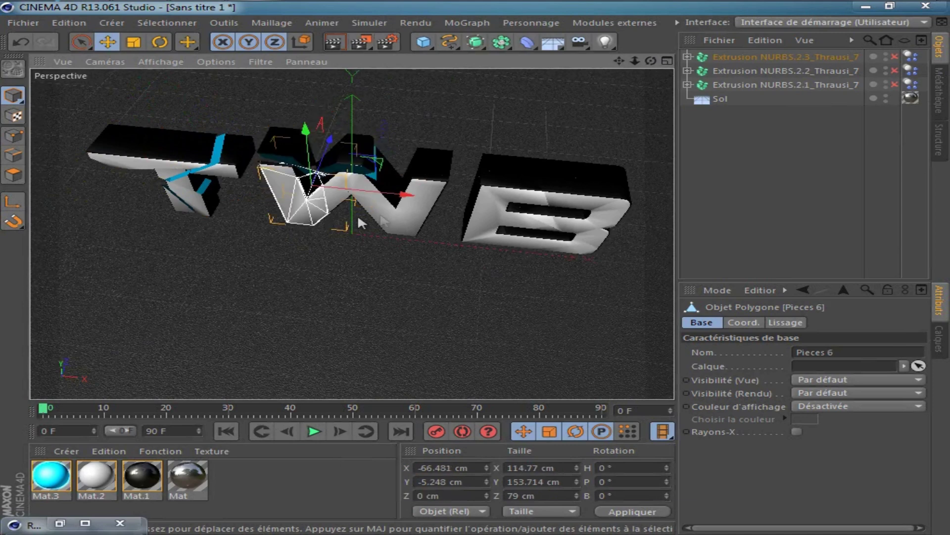
left_click_drag(324, 166, 406, 216)
left_click(406, 216)
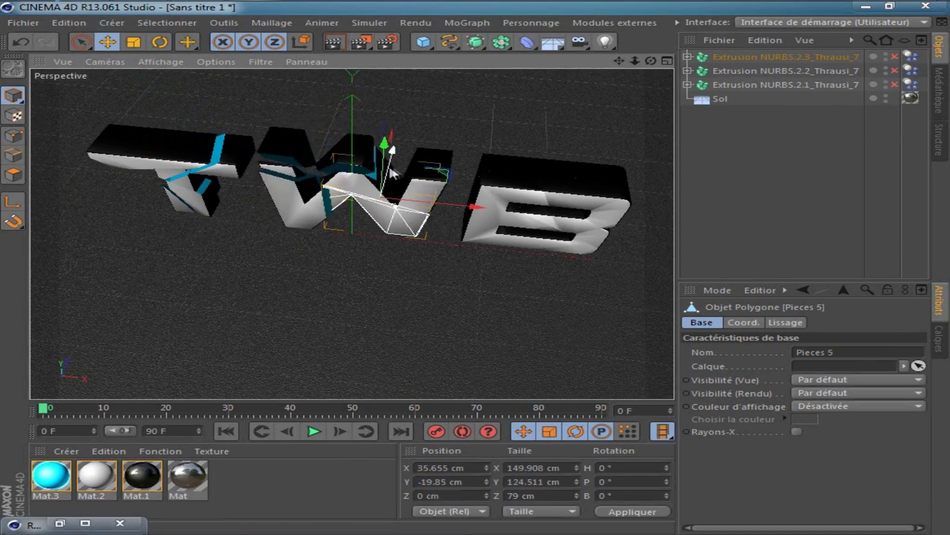
left_click_drag(391, 150, 390, 153)
left_click(428, 167)
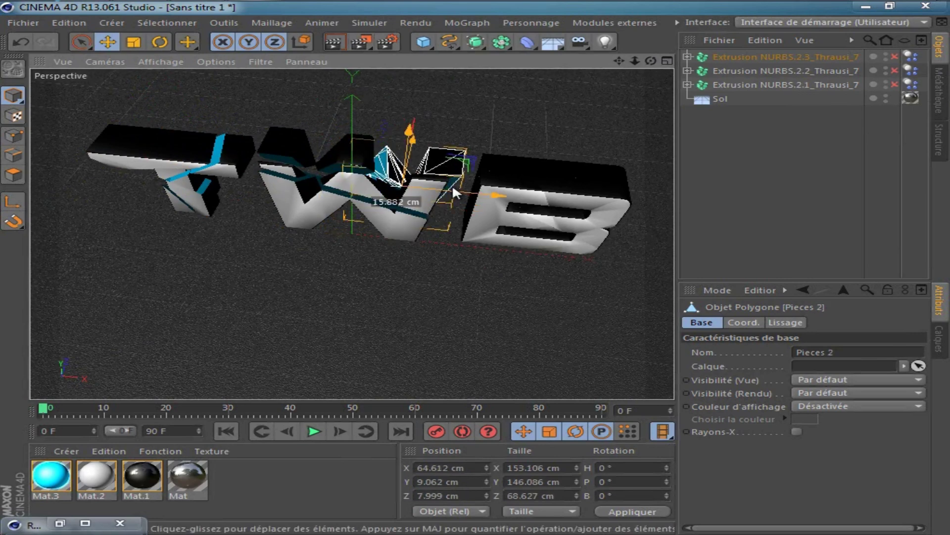
left_click(422, 199)
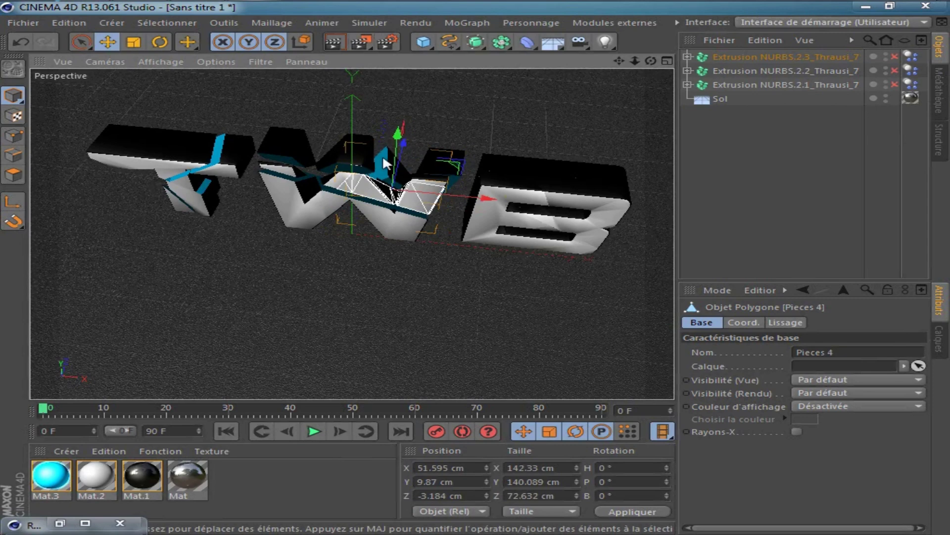
mouse_move(406, 145)
left_mouse_down()
mouse_move(407, 156)
mouse_move(406, 147)
left_mouse_up()
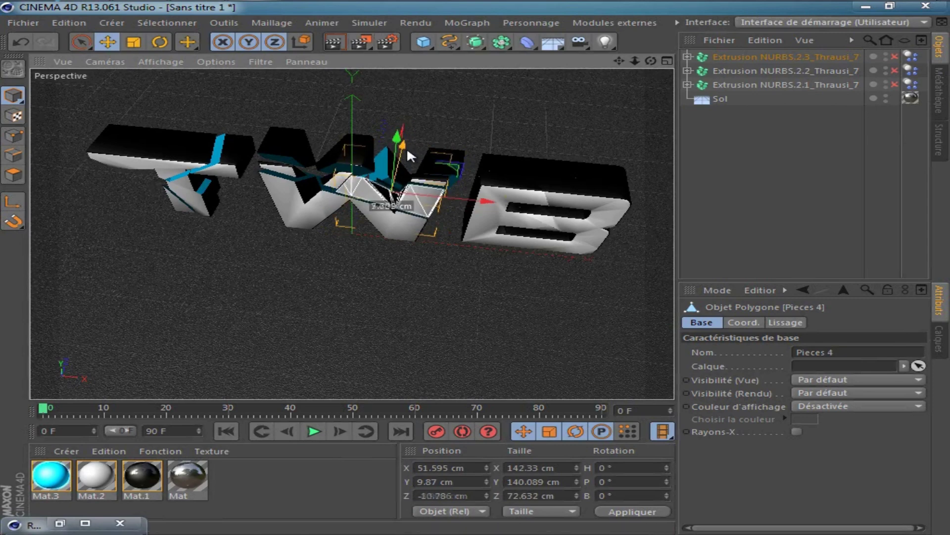
Step: Separate Pieces 6, 3, 4 and 1 of the letter B slightly and return to a front view of the text
left_click(547, 173)
left_click_drag(571, 138, 581, 138)
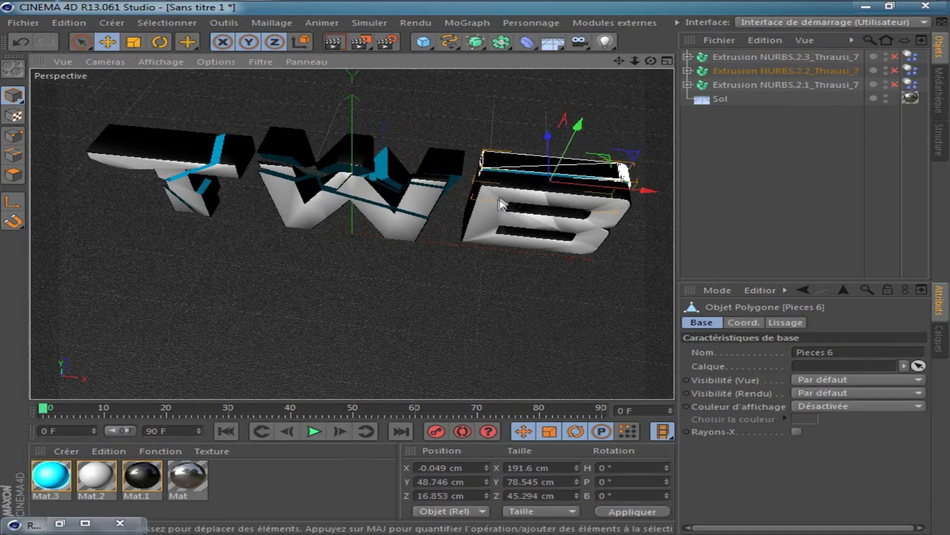
left_click(544, 198)
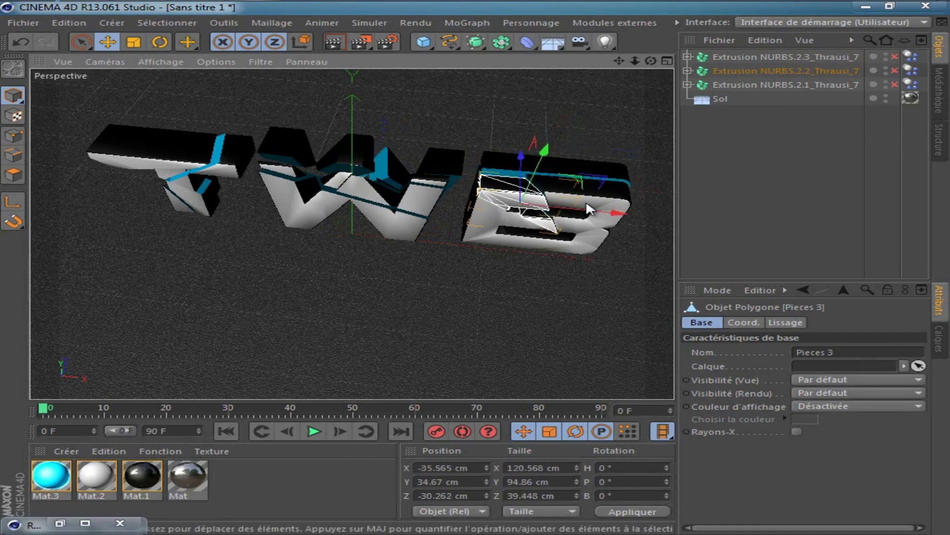
left_click(630, 217)
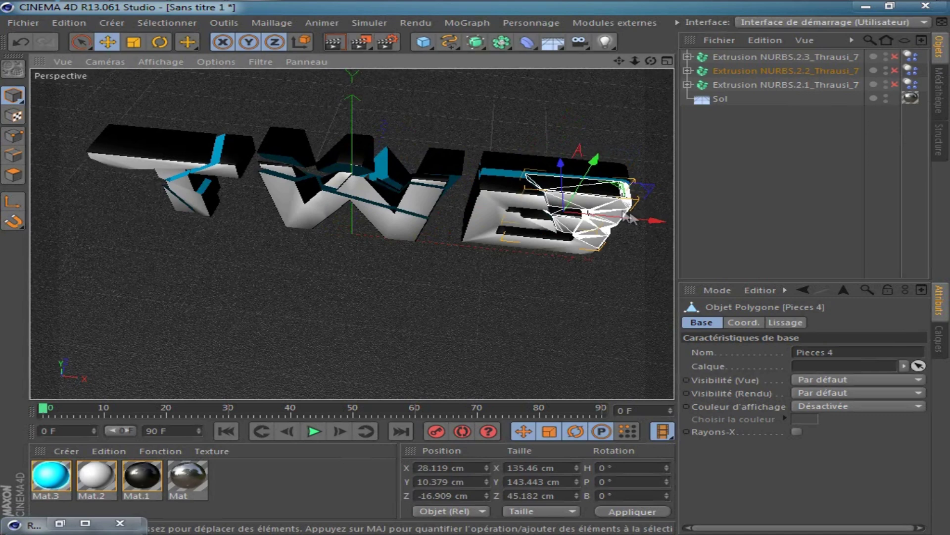
left_click(542, 244)
left_click_drag(529, 190, 527, 192)
left_click_drag(651, 61, 479, 272)
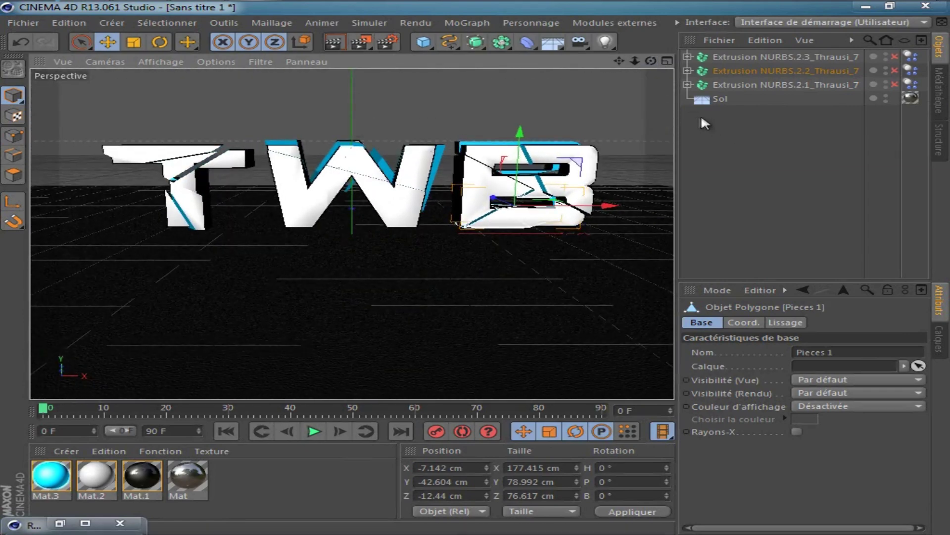
Step: Add an Explosion deformer and copy it into the Thrausi groups Extrusion NURBS.2.2 and Extrusion NURBS.2.1
left_click(527, 42)
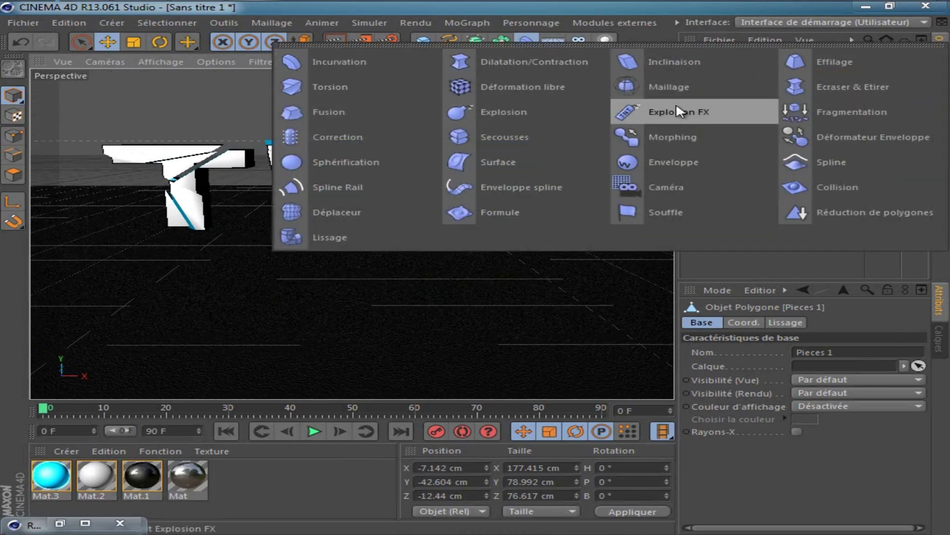
left_click(458, 113)
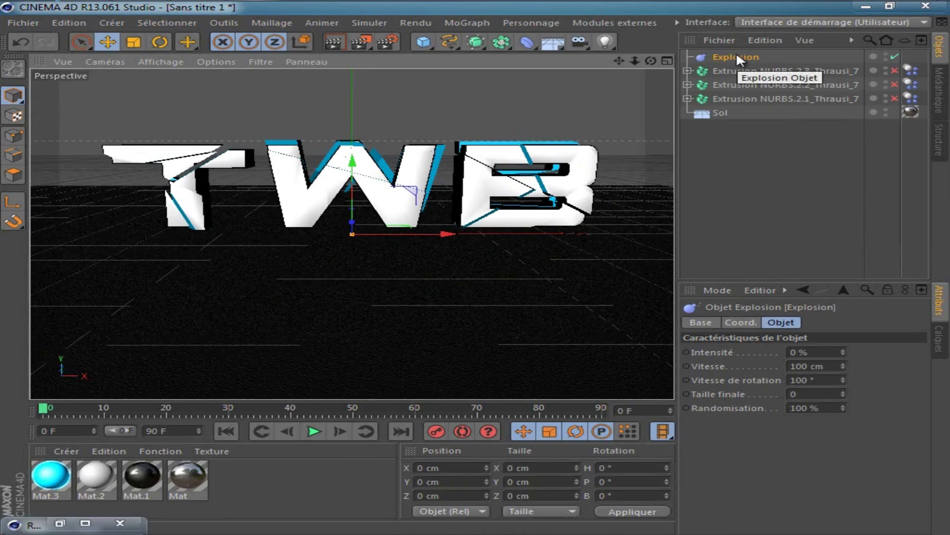
left_click_drag(737, 56, 755, 83, "ctrl")
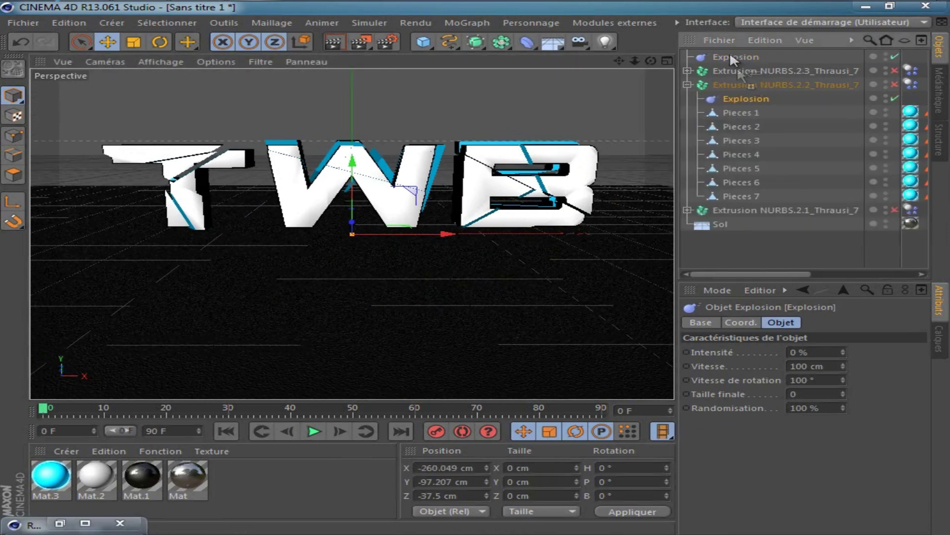
left_click_drag(780, 206, 781, 208, "ctrl")
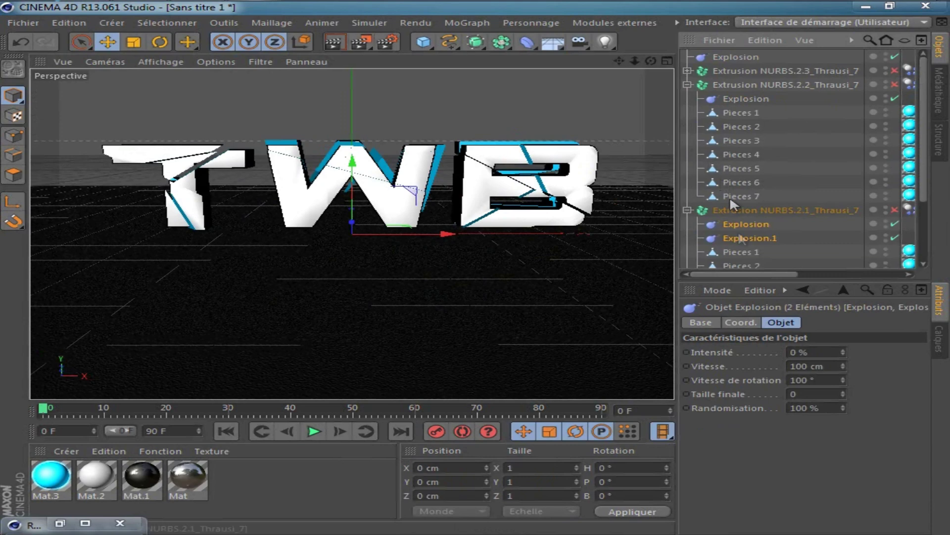
Step: Move the duplicate Explosion.1 into the group Extrusion NURBS.2.3 and delete the Explosion deformer outside the groups
left_click(740, 233)
left_click_drag(743, 234, 732, 62)
left_click(727, 58)
key("Delete")
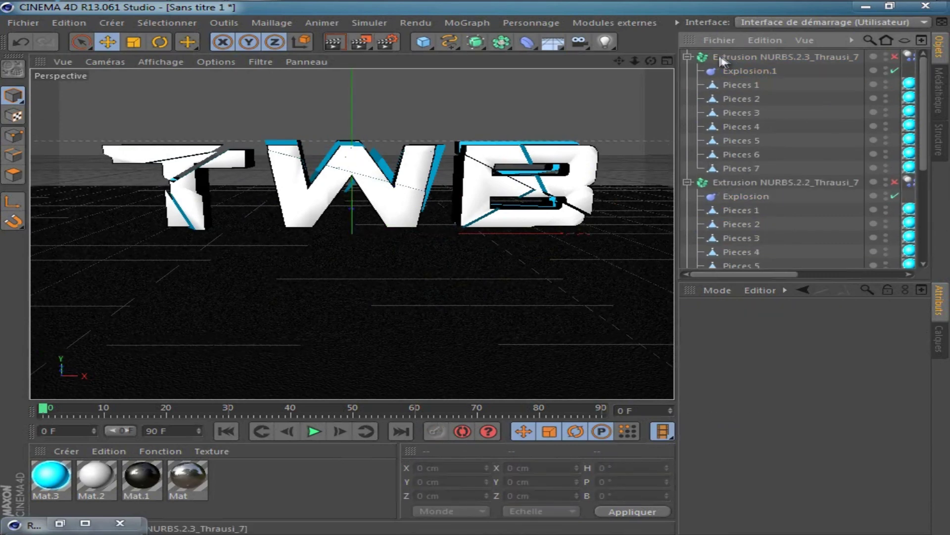
Step: Set the Vitesse of all three Explosion deformers to 80 cm and their Intensité to 1%
left_click(746, 70)
left_click(718, 197, "ctrl")
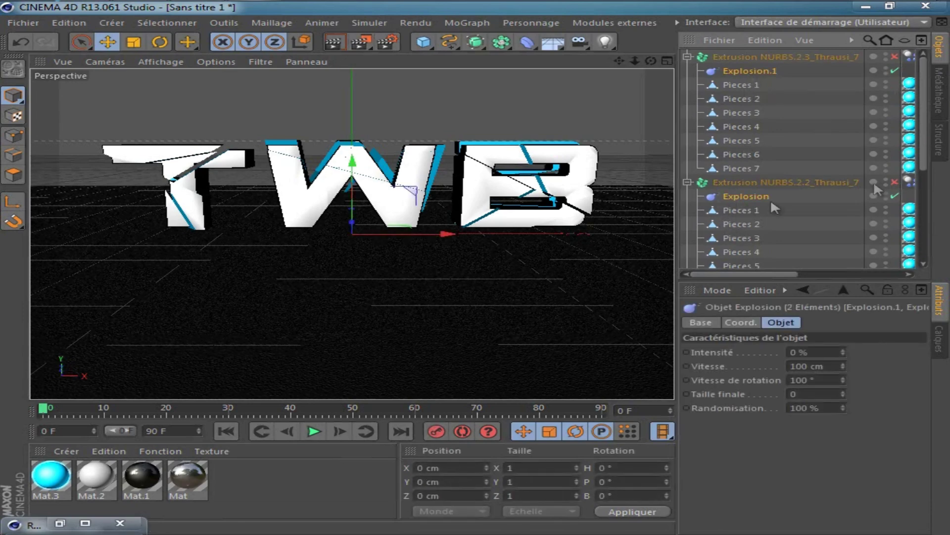
left_click_drag(926, 114, 919, 217)
left_click(731, 149, "ctrl")
double_click(814, 368)
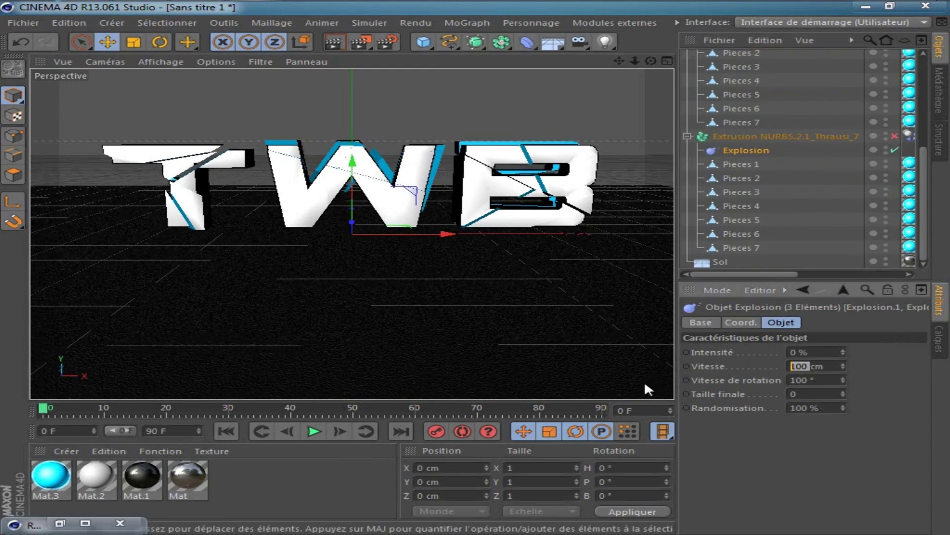
type("80")
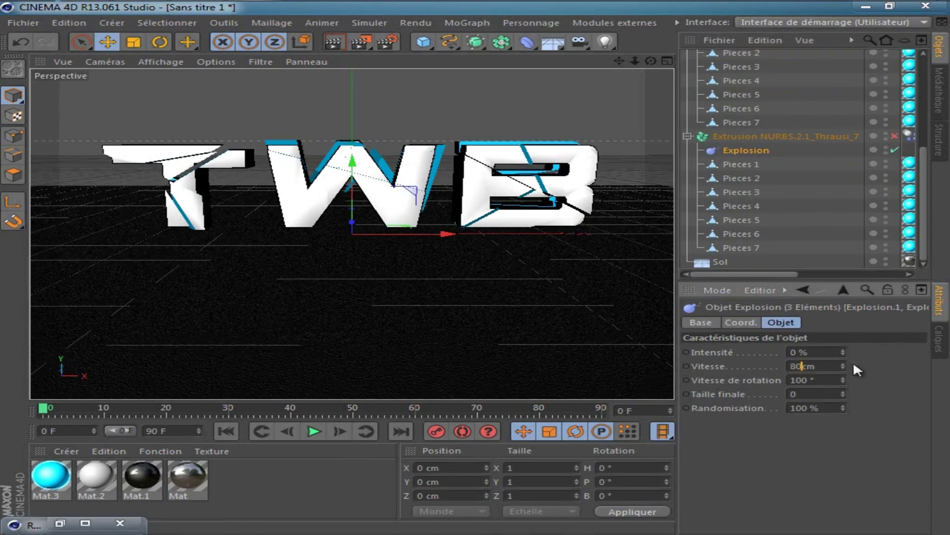
left_click(843, 350)
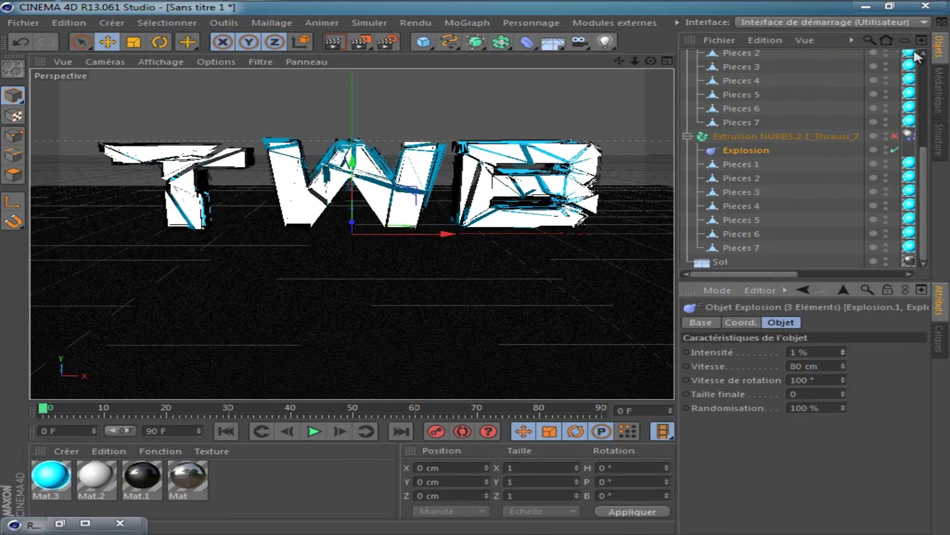
Step: Collapse the three Thrausi groups in the object hierarchy and clear the selection
scroll(726, 51, "up", 4)
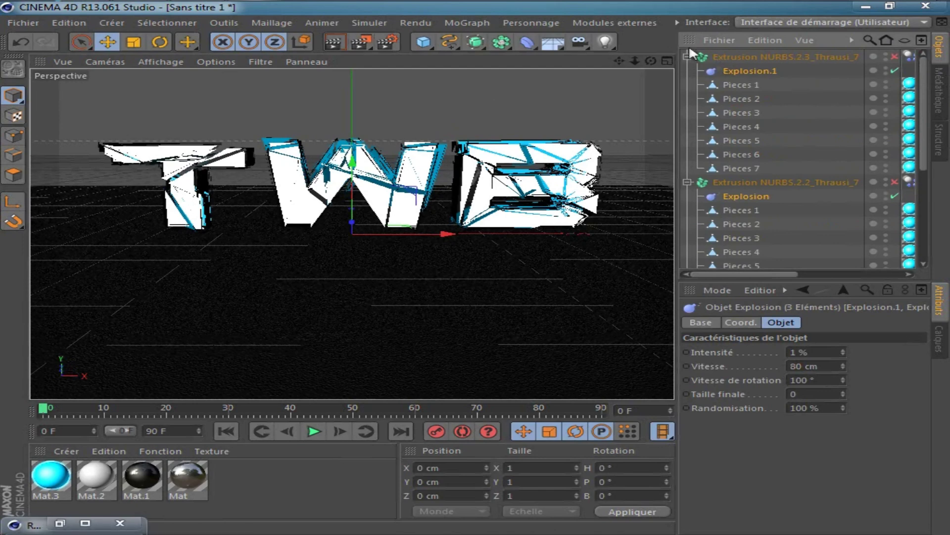
left_click(688, 57)
left_click(688, 71)
left_click(688, 84)
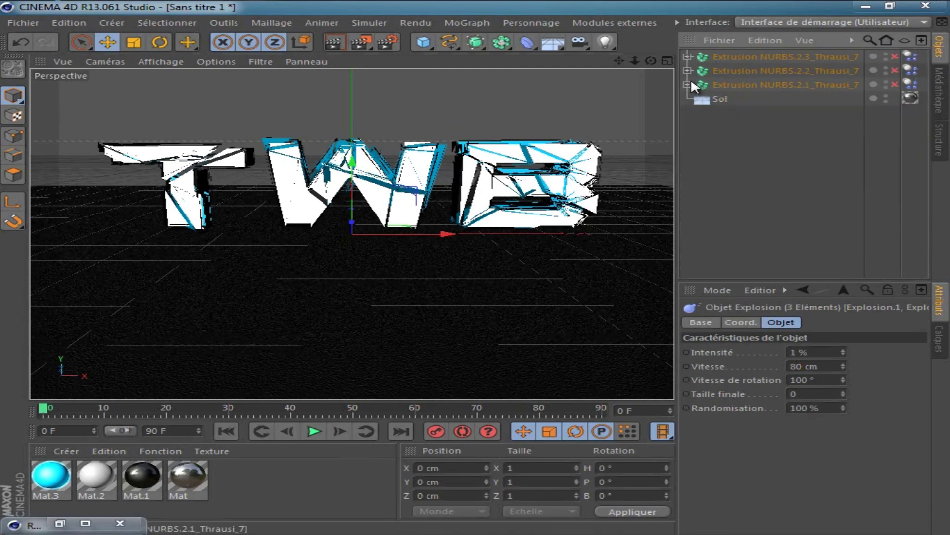
left_click(869, 144)
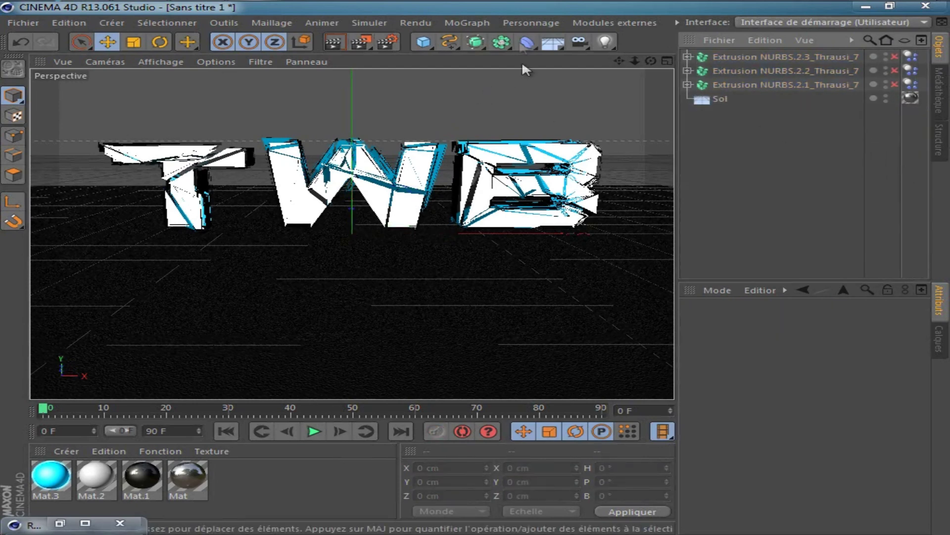
Step: Add a cube with 100 segments each in X, Y and Z
left_click(423, 42)
left_click(884, 353)
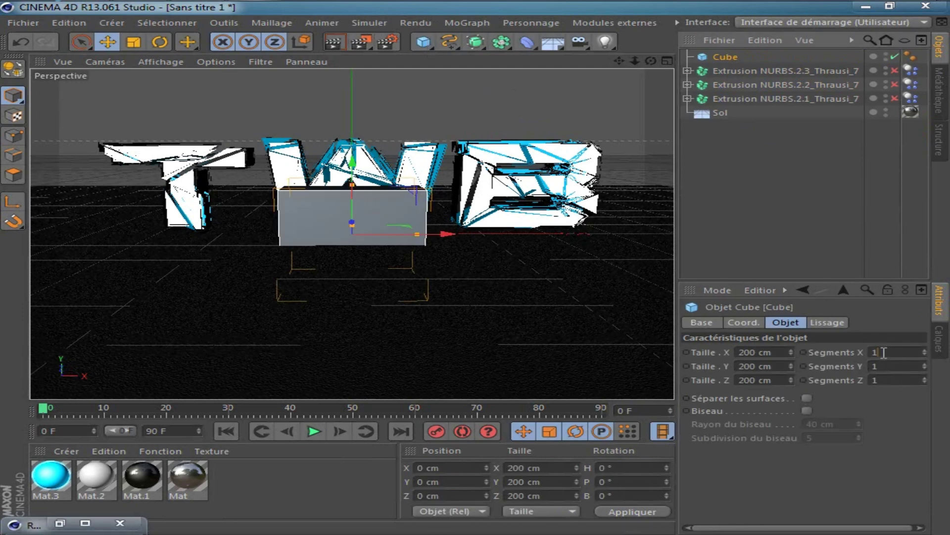
type("00")
left_click(883, 367)
type("00")
left_click(891, 378)
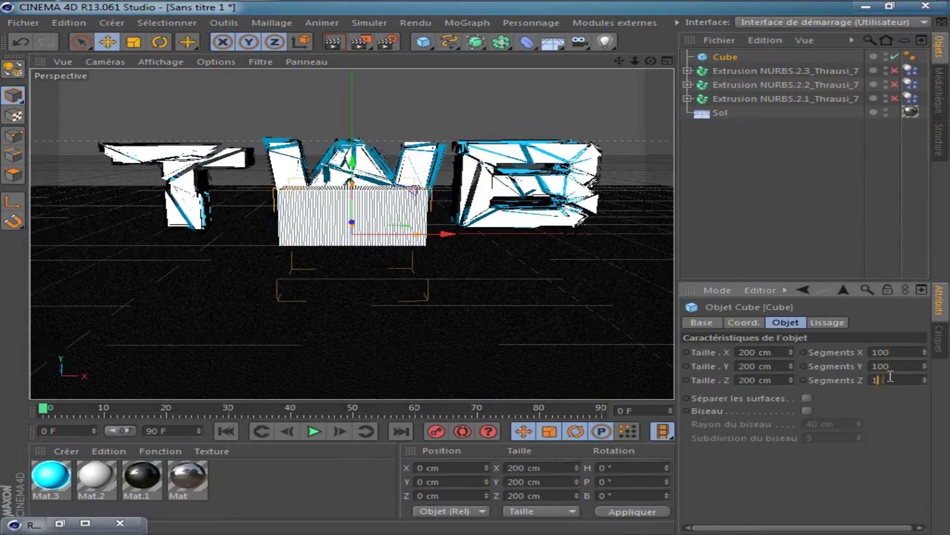
type("00")
left_click(904, 439)
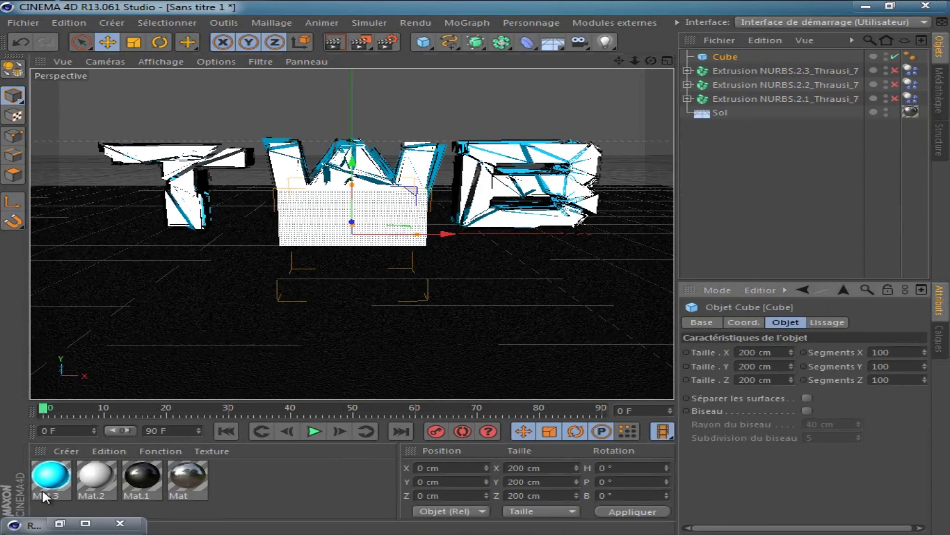
Step: Apply the Mat.3 material to the cube and nest an Explosion deformer under it with Intensité at 54%
left_click_drag(45, 495, 327, 232)
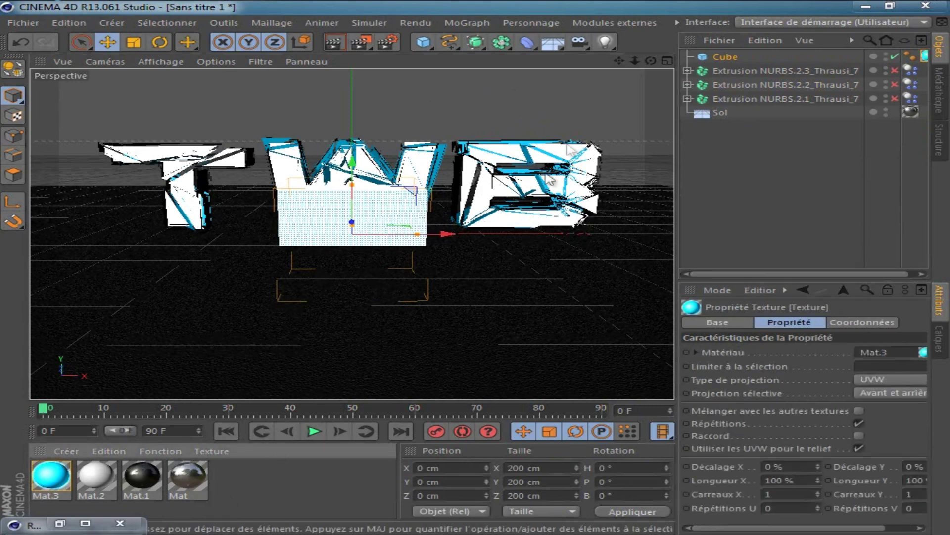
left_click(527, 43)
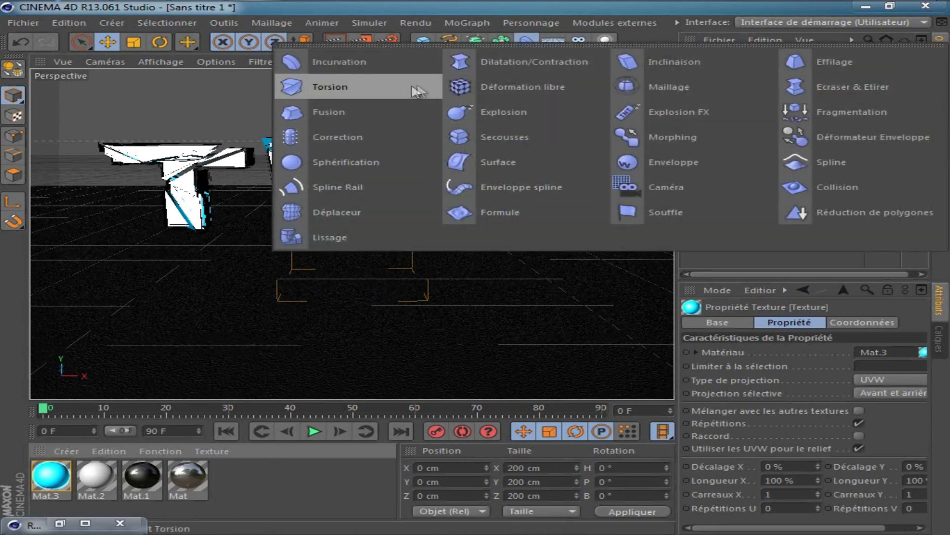
left_click(499, 117)
left_click_drag(731, 55, 728, 71)
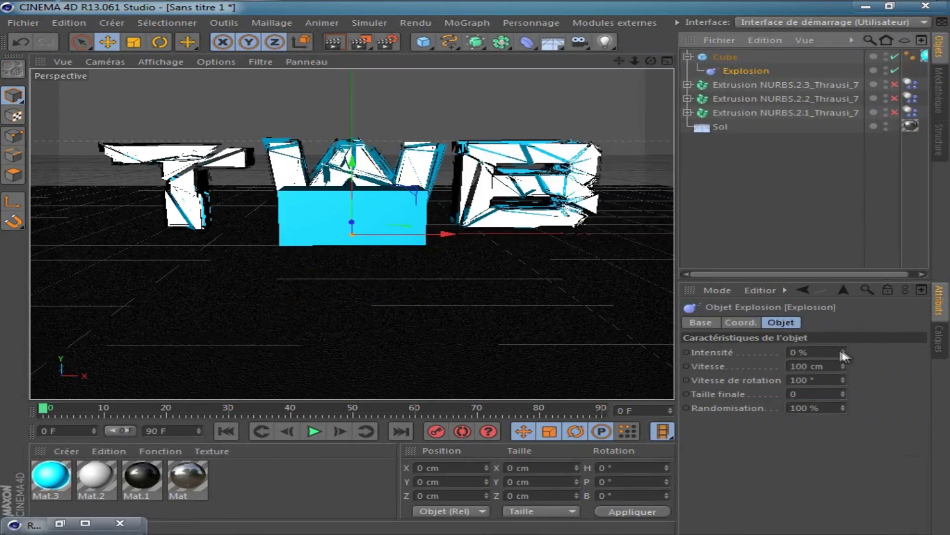
mouse_move(845, 344)
left_mouse_down()
mouse_move(840, 333)
mouse_move(844, 350)
left_mouse_up()
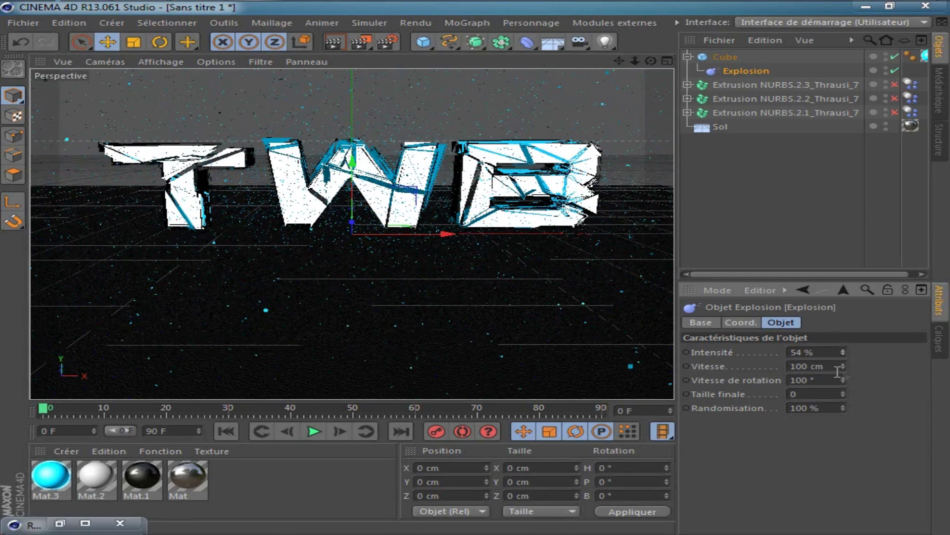
mouse_move(843, 366)
left_mouse_down()
mouse_move(840, 373)
mouse_move(847, 362)
left_mouse_up()
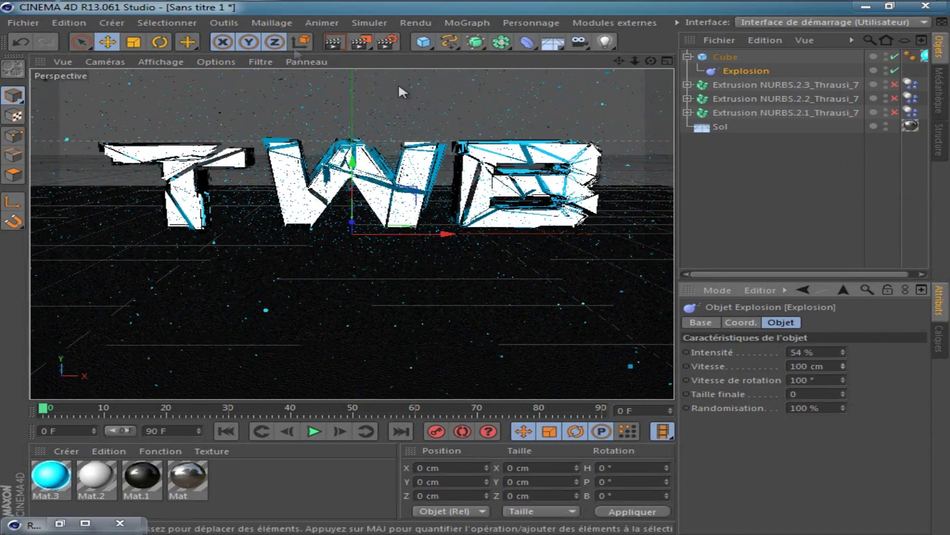
Step: Add a Tore primitive around the TWB text and enlarge its ring radius to about 418 cm
left_click(424, 41)
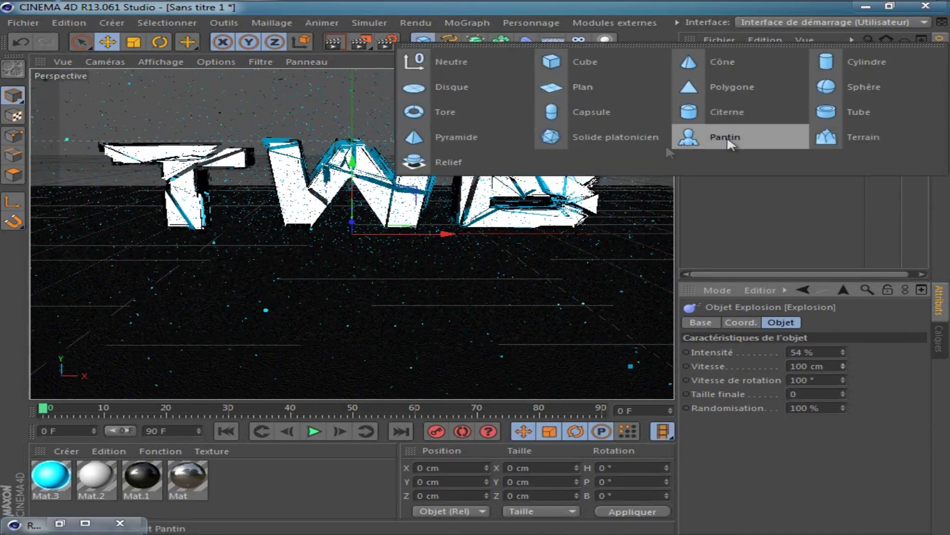
left_click(491, 120)
left_click_drag(491, 243, 638, 244)
left_click_drag(635, 240, 622, 239)
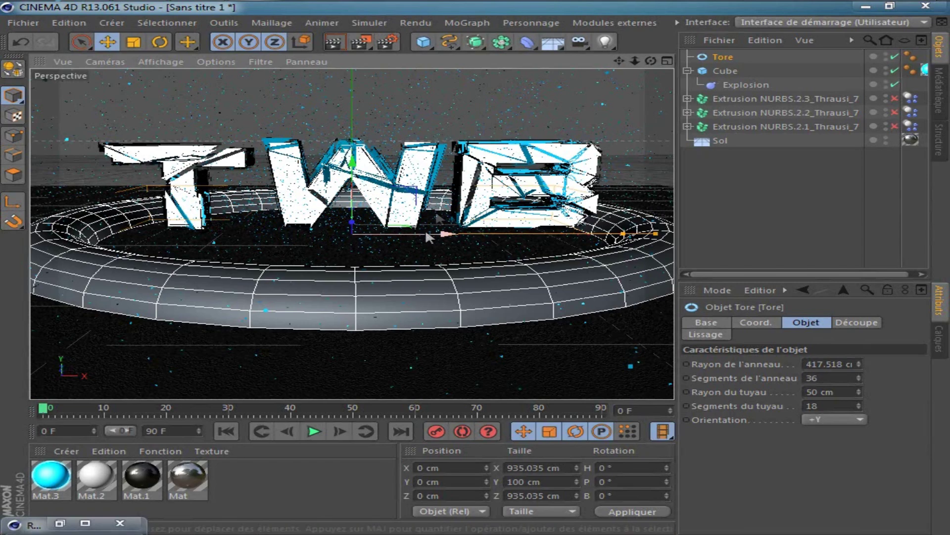
Step: Reposition the torus to about X 27 cm and Z 70 cm, with ring radius about 420 cm and pipe radius about 45 cm
left_click_drag(651, 61, 471, 194)
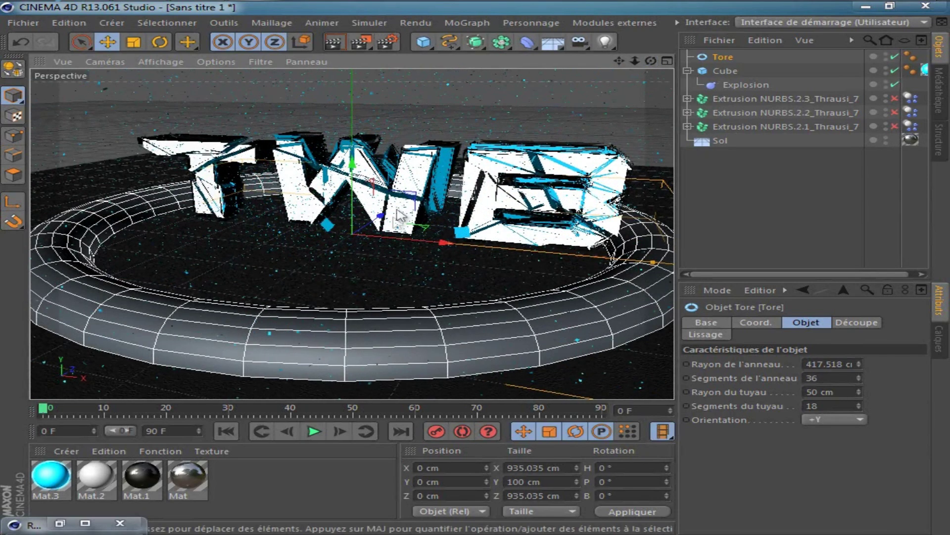
left_click_drag(380, 216, 403, 213)
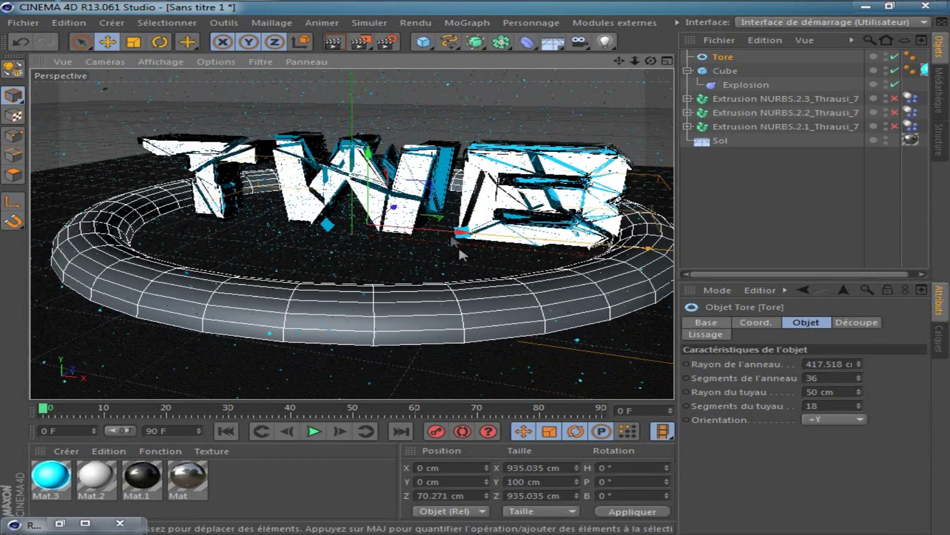
left_click_drag(458, 243, 473, 242)
left_click_drag(619, 61, 474, 265)
left_click_drag(651, 61, 476, 262)
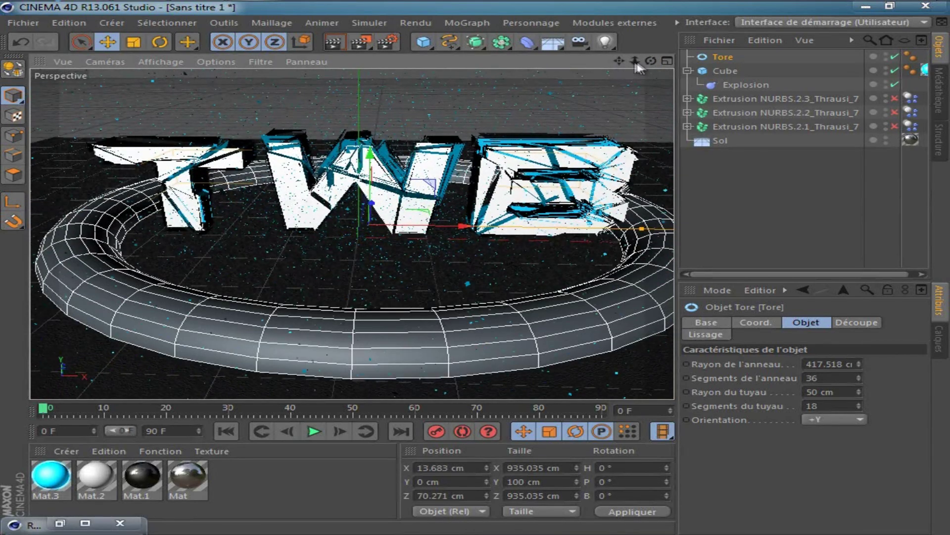
left_click_drag(637, 59, 625, 230)
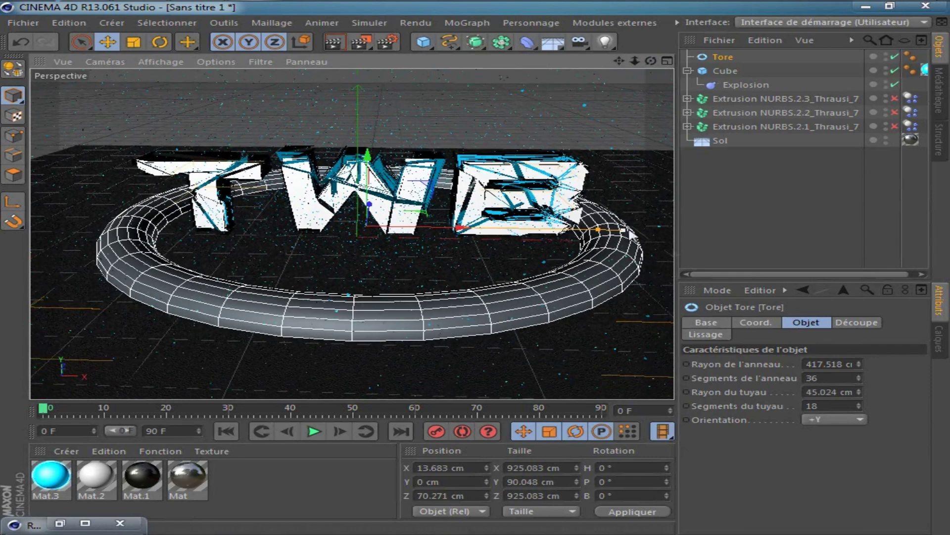
left_click_drag(598, 230, 601, 232)
left_click_drag(457, 228, 470, 232)
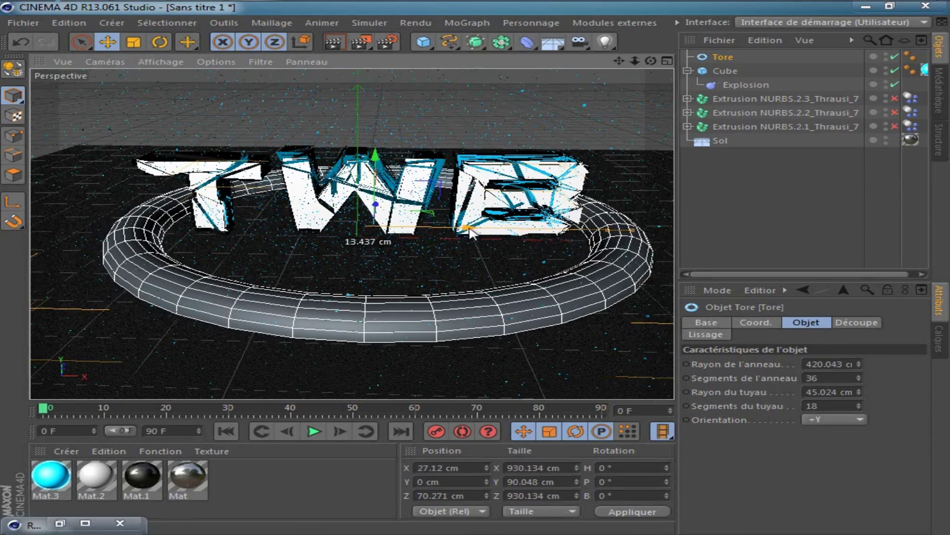
Step: Set the torus to 300 ring segments and 100 pipe segments
double_click(817, 377)
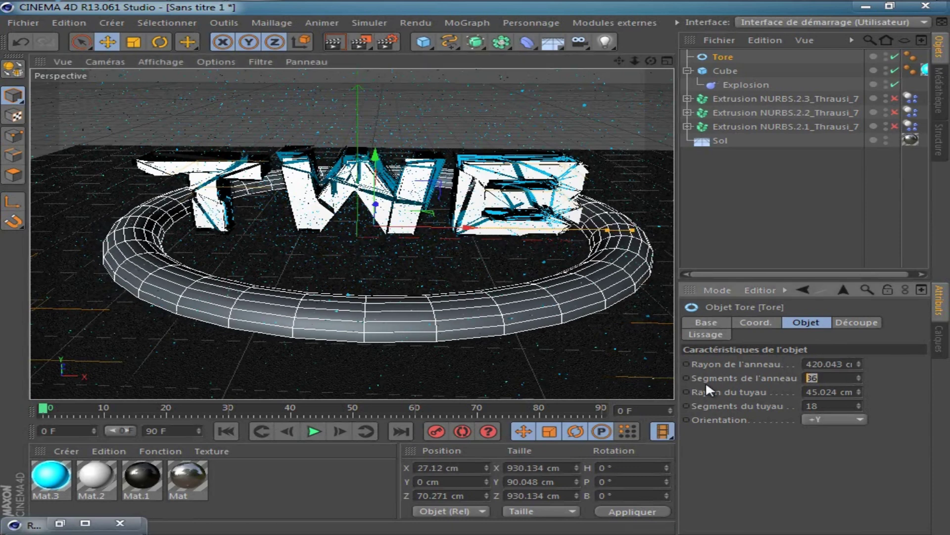
type("300")
key("BackSpace")
type("100")
key("Return")
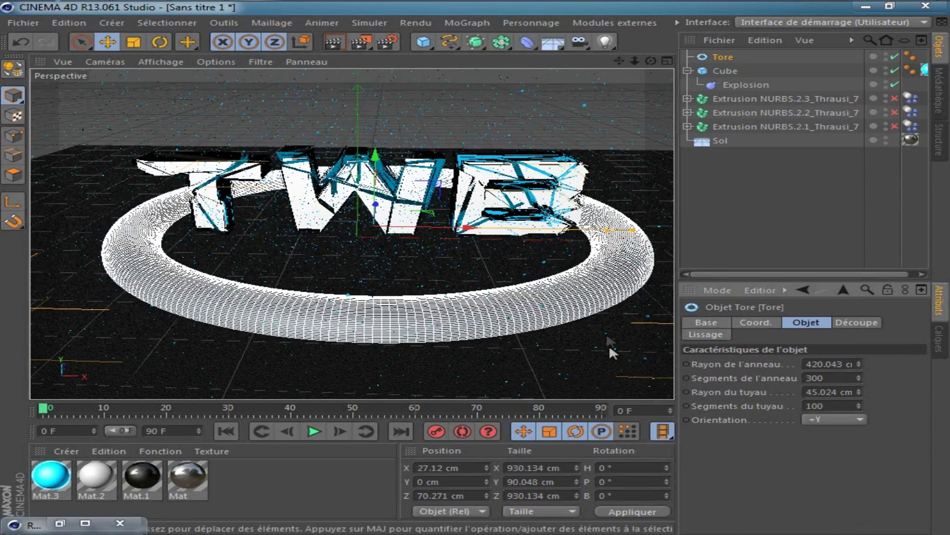
Step: Apply the CSTools-Flux-ElectricBlue preset from the library's Glossy materials to the torus
left_click(938, 91)
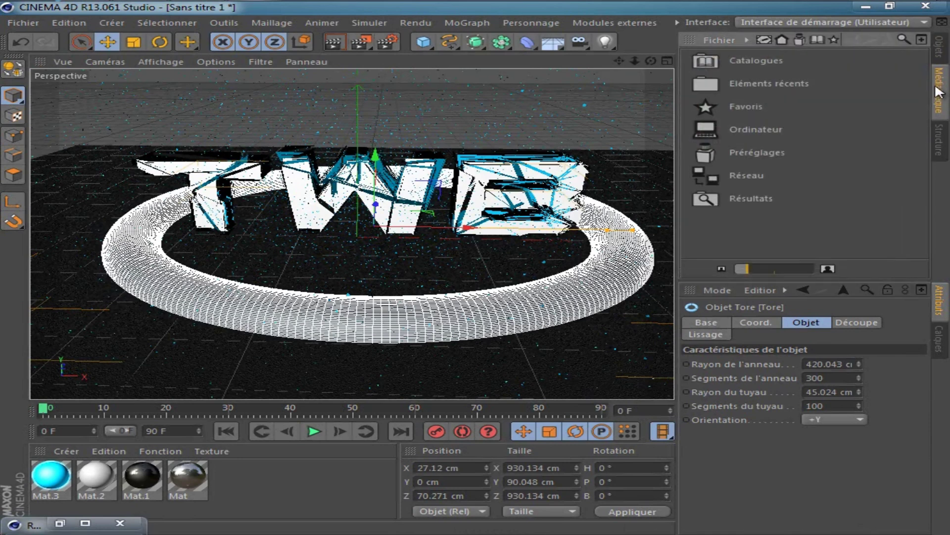
double_click(746, 158)
double_click(753, 105)
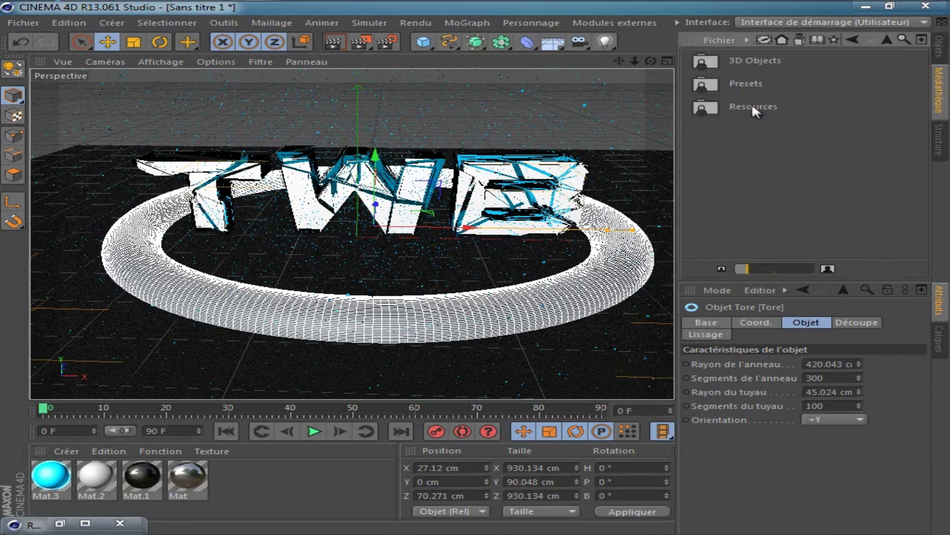
double_click(750, 106)
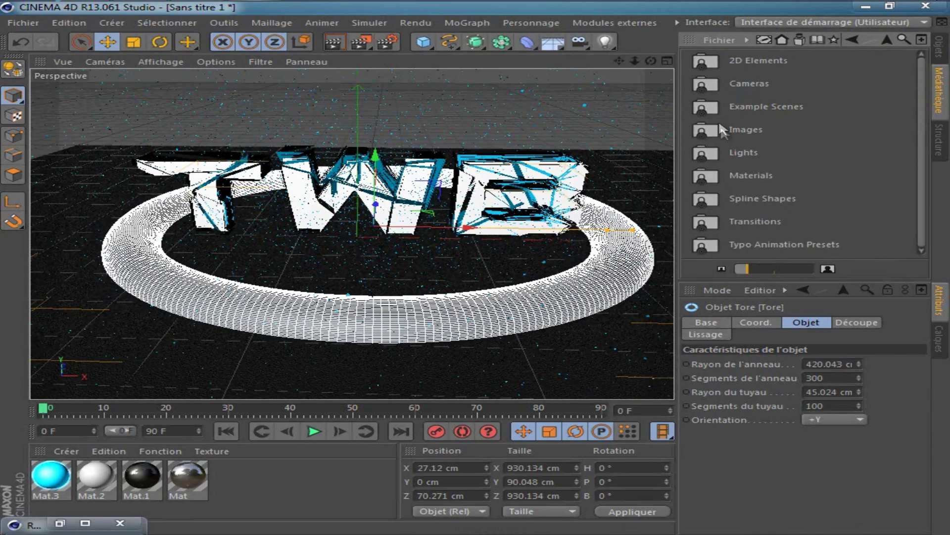
double_click(750, 176)
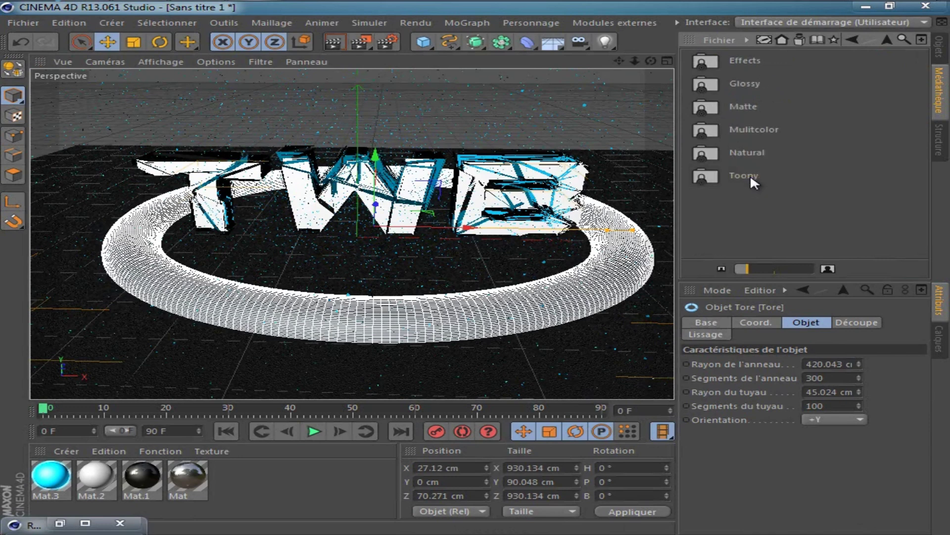
double_click(746, 82)
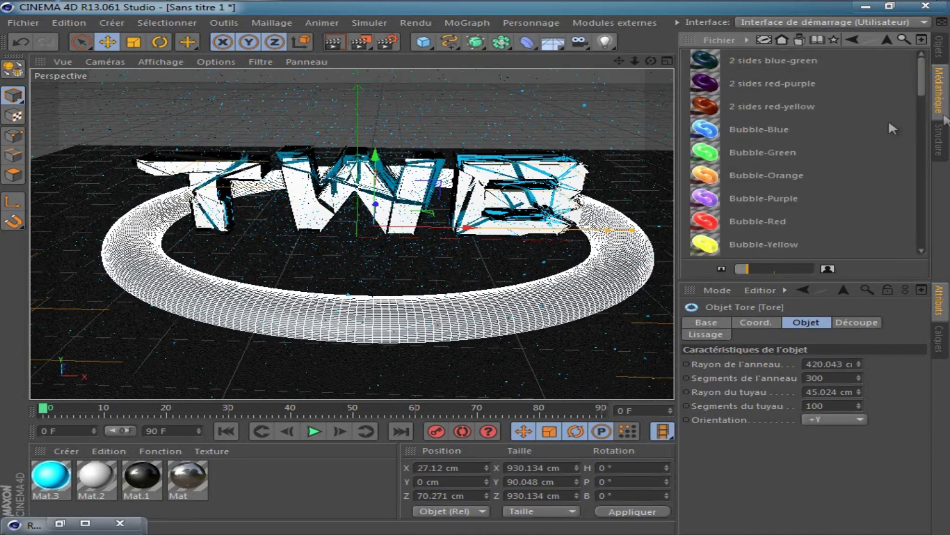
left_click_drag(920, 68, 942, 229)
scroll(887, 111, "up", 10)
scroll(845, 77, "up", 2)
scroll(839, 69, "down", 4)
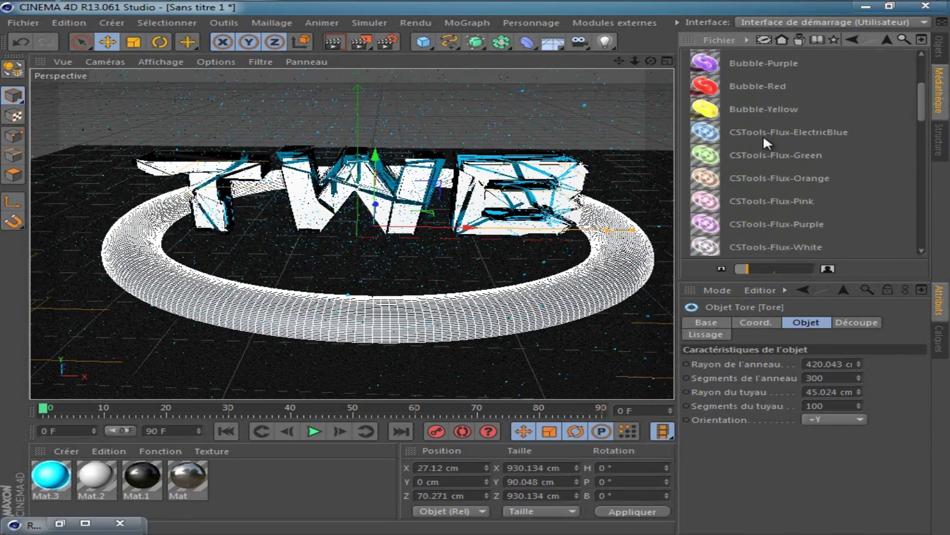
left_click_drag(743, 130, 529, 317)
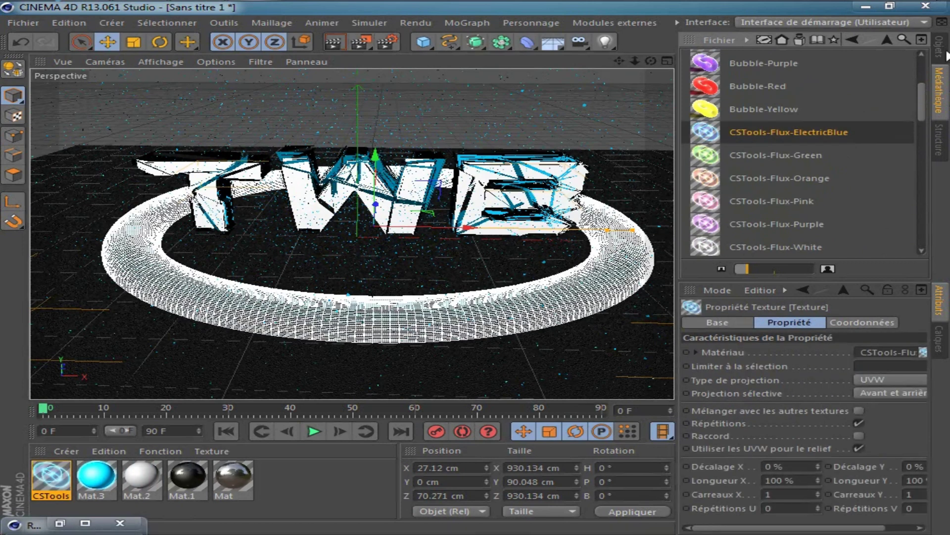
Step: Copy the cube's Explosion deformer under the torus and delete the extra torus nested with it
left_click(938, 47)
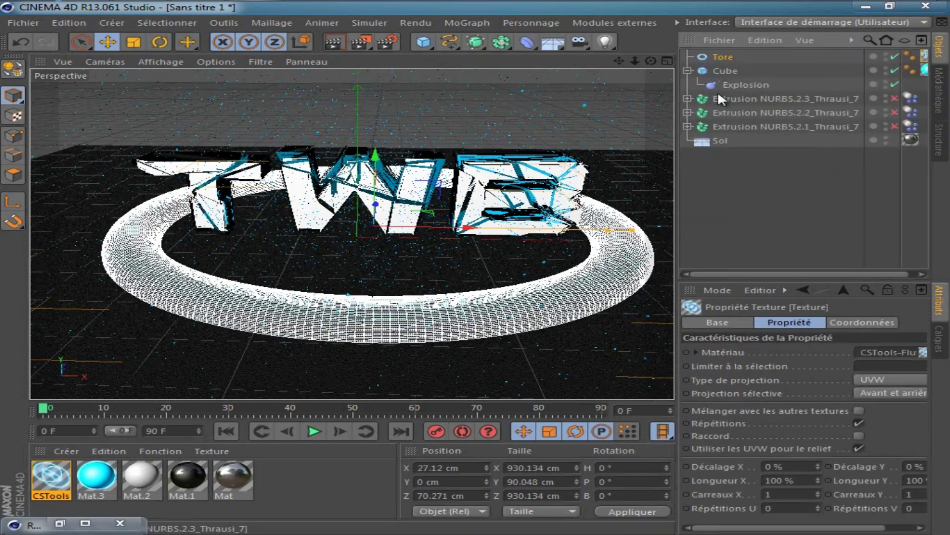
left_click_drag(727, 84, 723, 58)
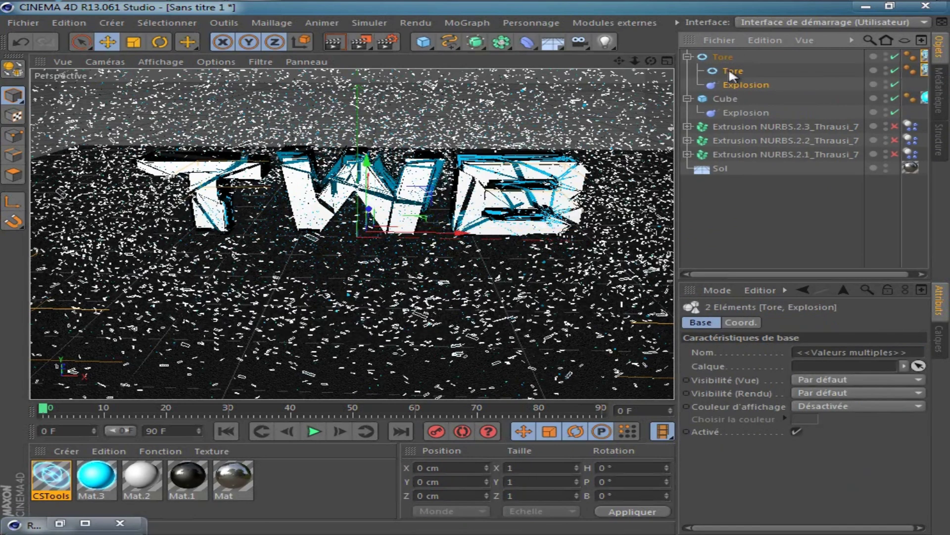
left_click(727, 70)
left_click(837, 377)
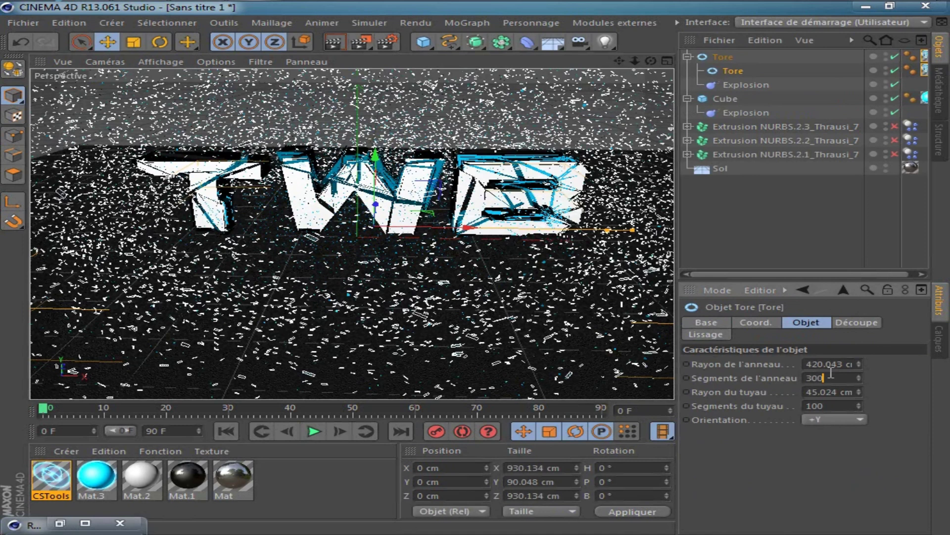
key("Delete")
Step: Set the Intensité of the torus's Explosion deformer to 3%
left_click(728, 72)
left_click_drag(804, 351, 673, 353)
type("1")
key("Return")
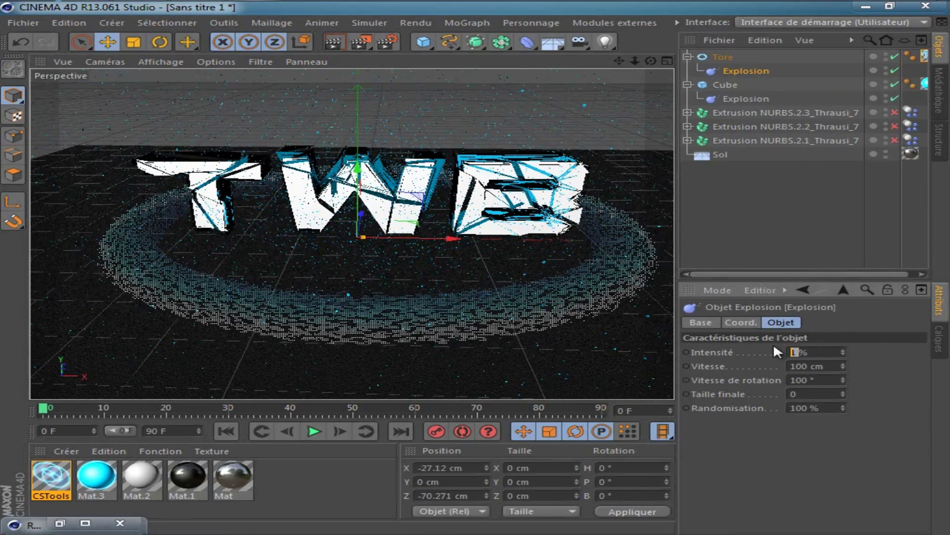
key("Return")
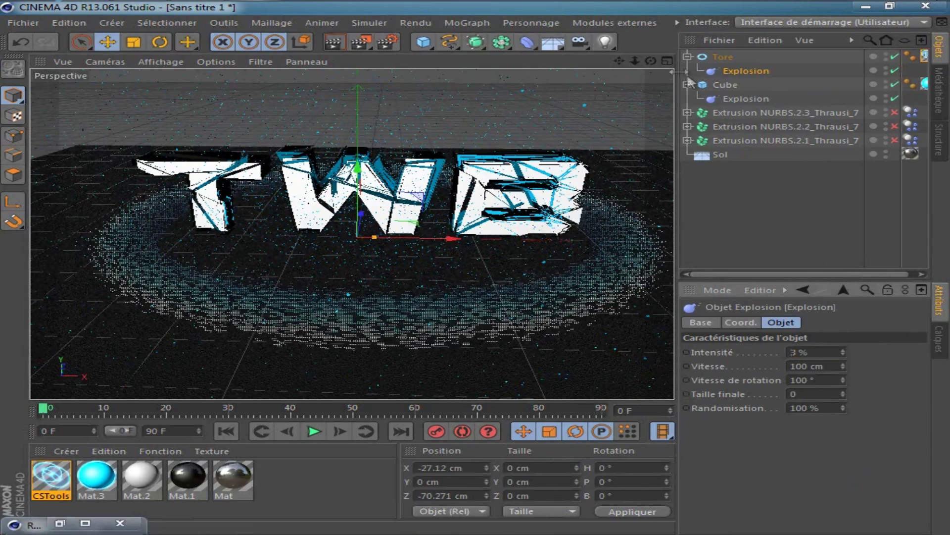
Step: Raise the exploded torus to about 31 cm in Y around the text
left_click_drag(652, 61, 476, 268)
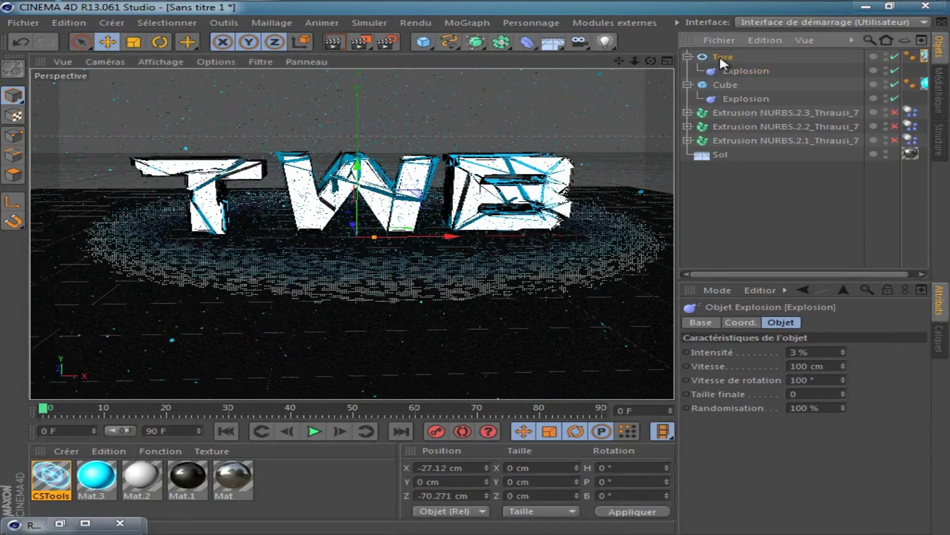
left_click(721, 56)
left_click_drag(368, 198, 373, 178)
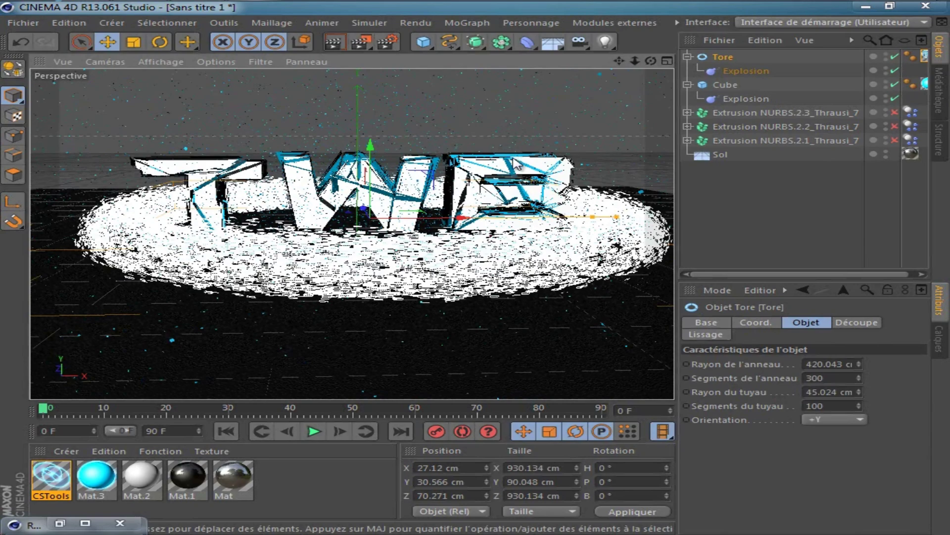
left_click_drag(637, 61, 652, 61)
left_click_drag(651, 60, 479, 272)
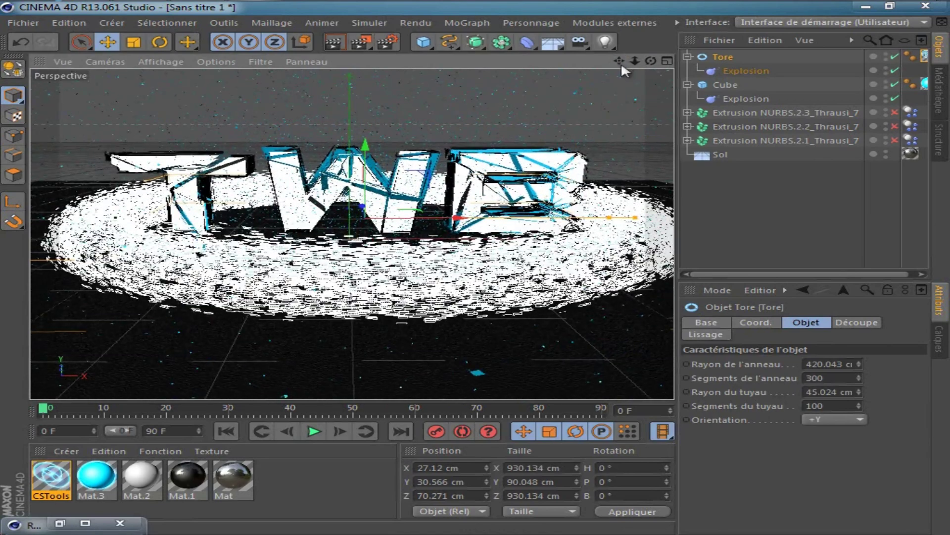
left_click_drag(636, 61, 476, 272)
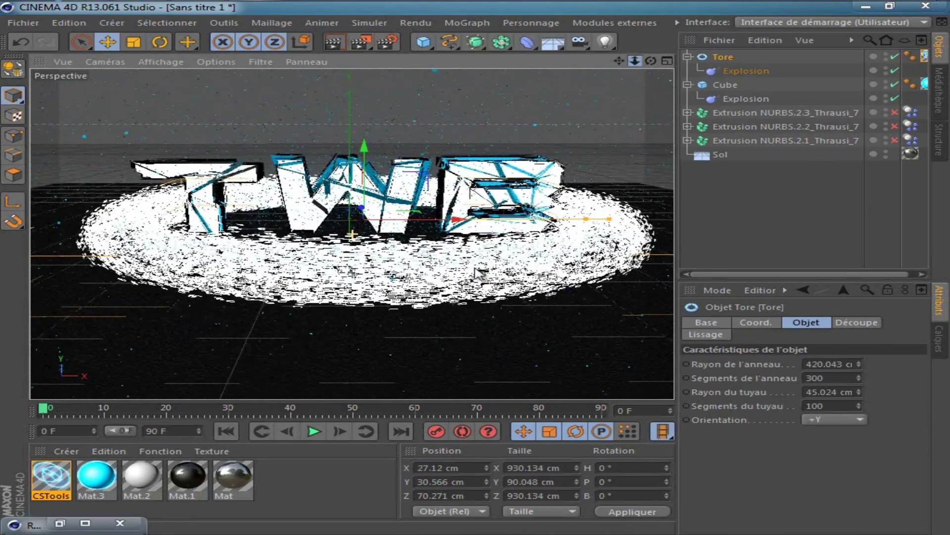
left_click_drag(618, 61, 475, 271)
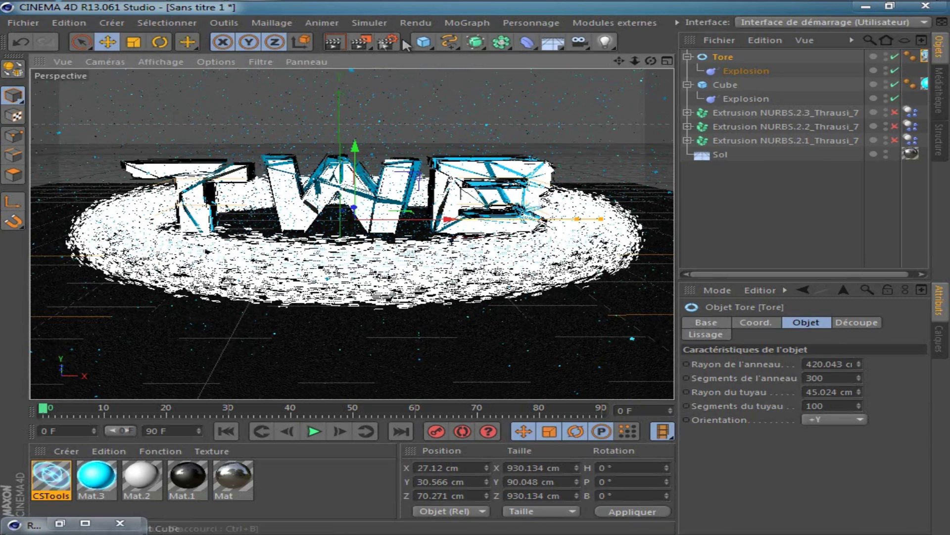
Step: Add the Illumination globale and Occlusion ambiante effects to the render settings
left_click(389, 40)
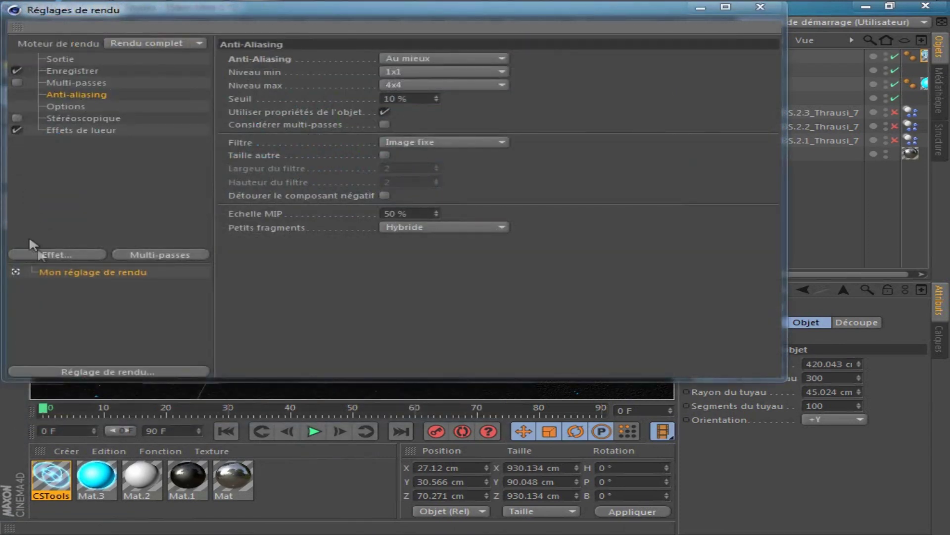
left_click(74, 255)
left_click(212, 385)
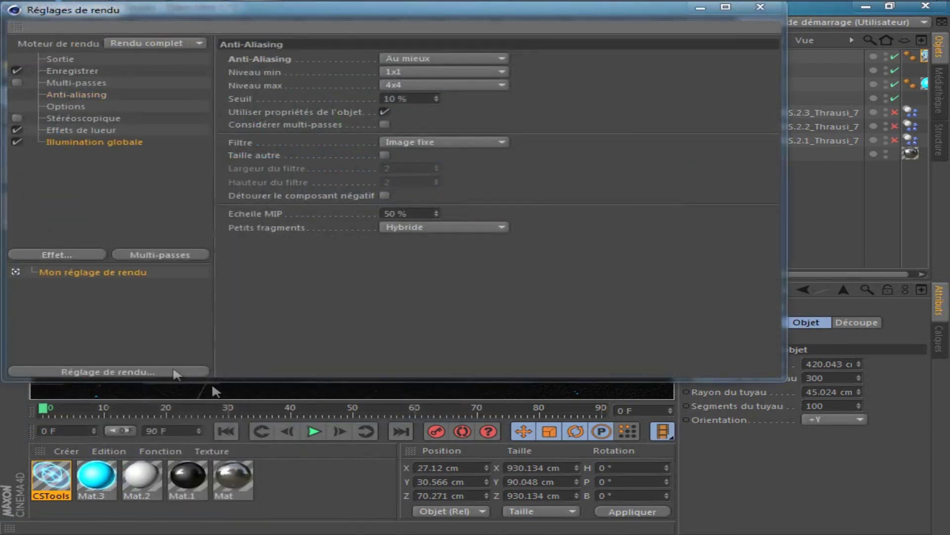
left_click(45, 254)
left_click(164, 441)
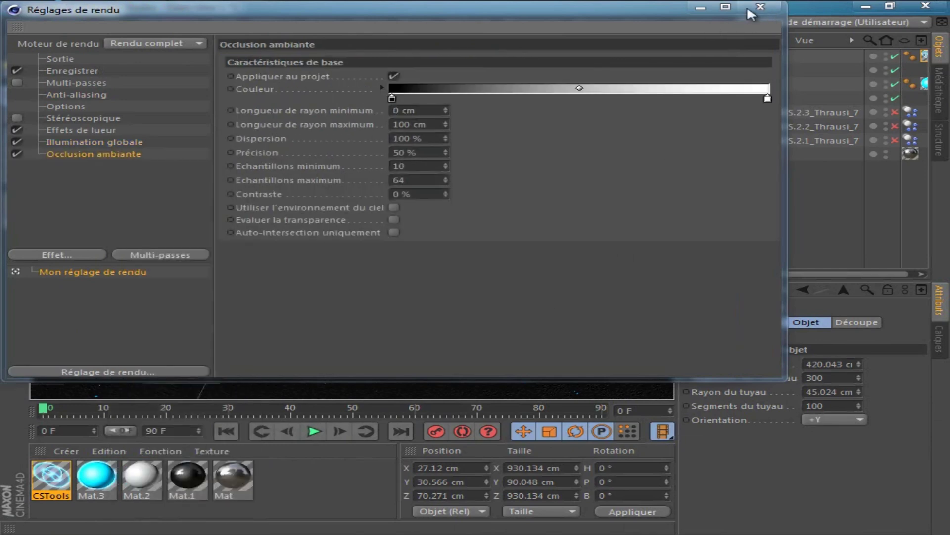
left_click(750, 8)
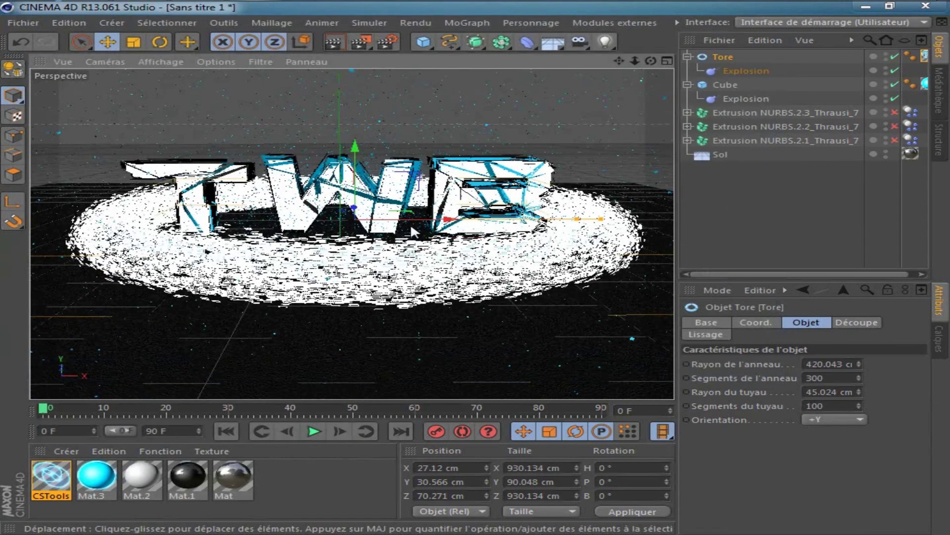
Step: Render a preview of the scene in the perspective view
left_click(344, 46)
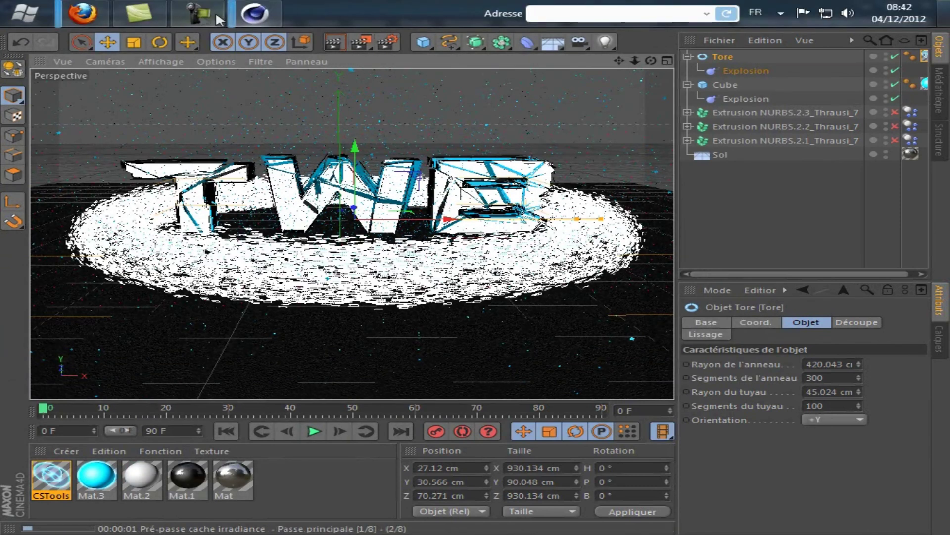
left_click(216, 15)
left_click(785, 483)
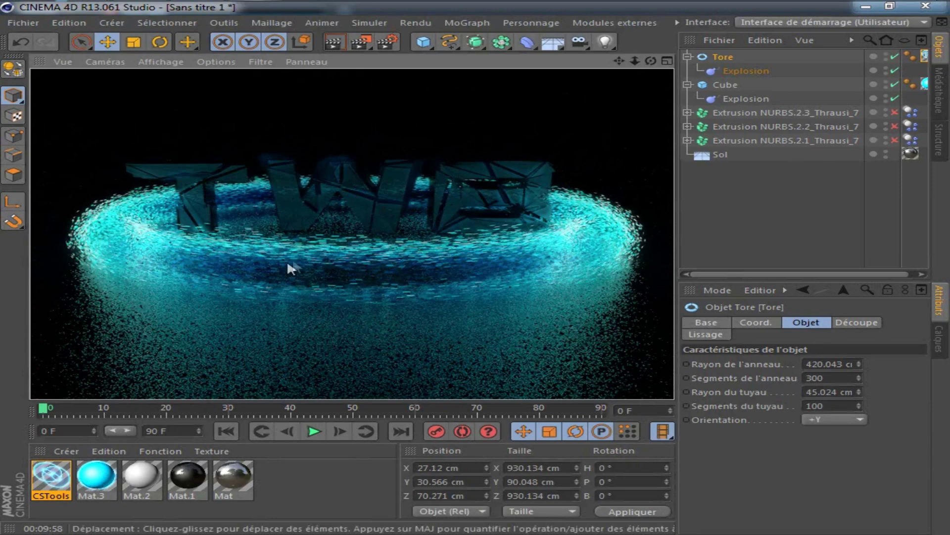
Step: Set the Lueur channel of material Mat.3 to 200% internal intensity and 1000% external intensity
left_click(99, 480)
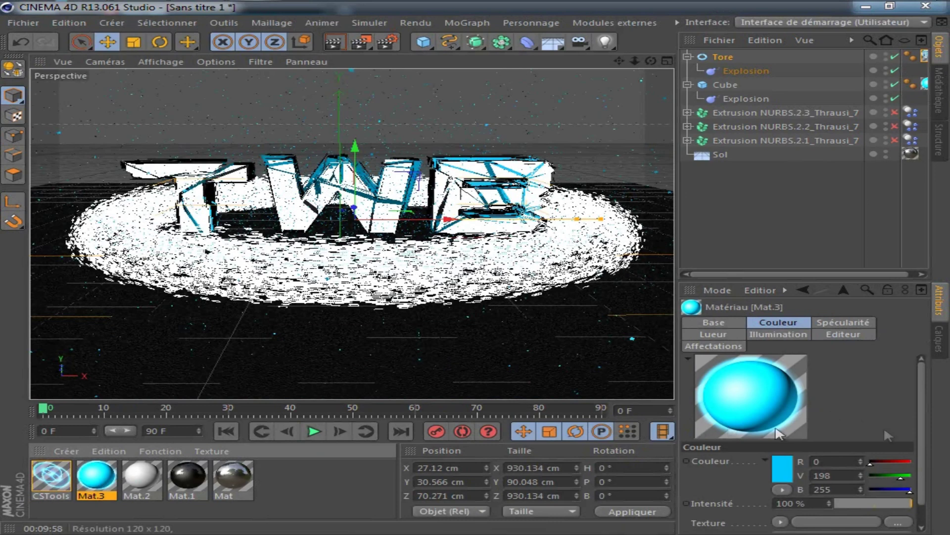
double_click(99, 477)
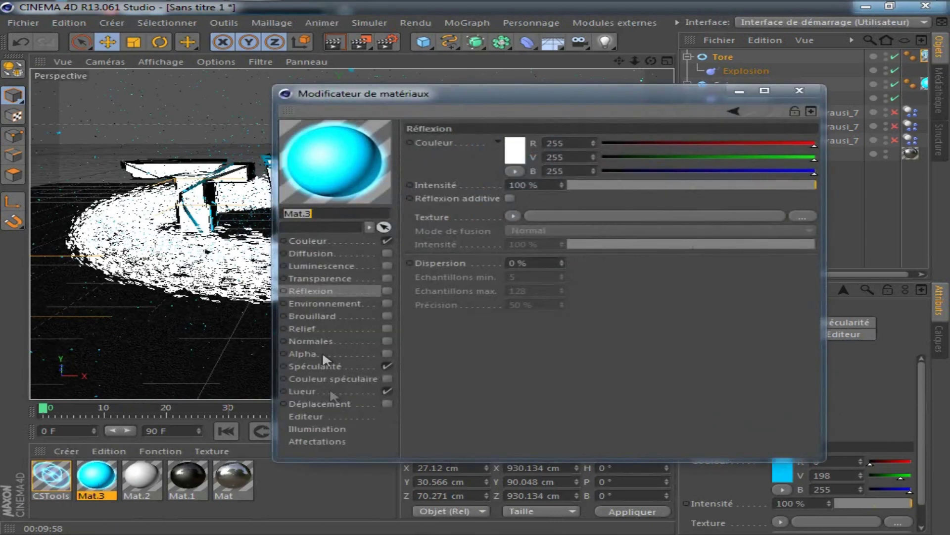
left_click(316, 391)
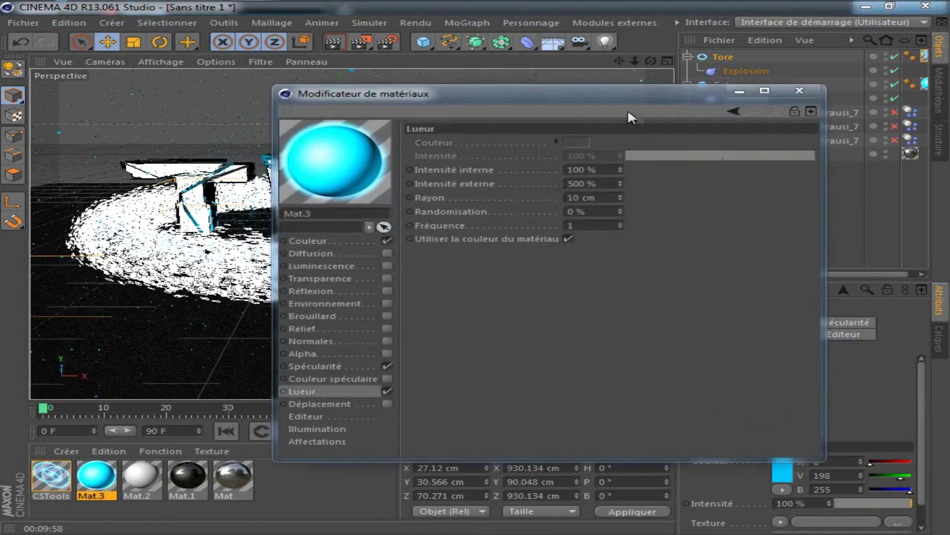
double_click(601, 169)
type("200")
key("Tab")
type("100")
key("Return")
type("0")
key("Return")
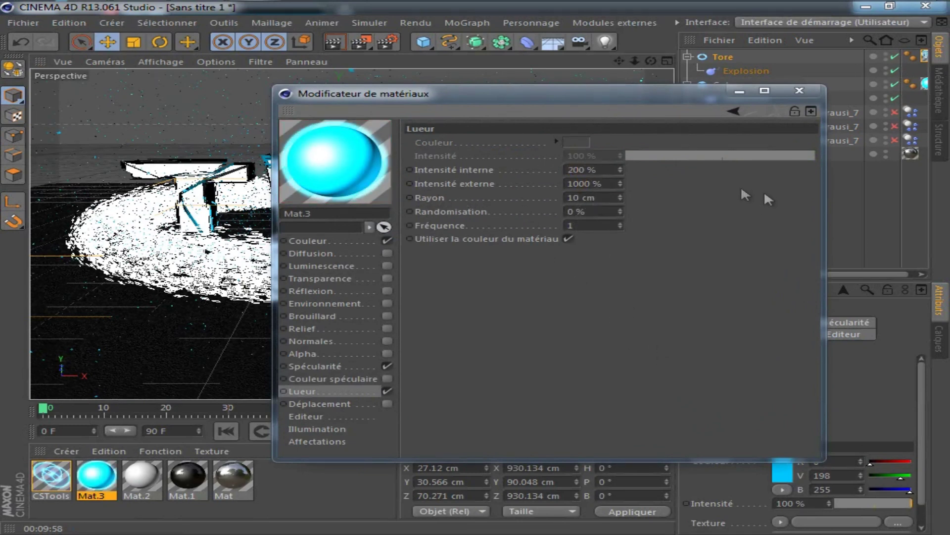
left_click(799, 91)
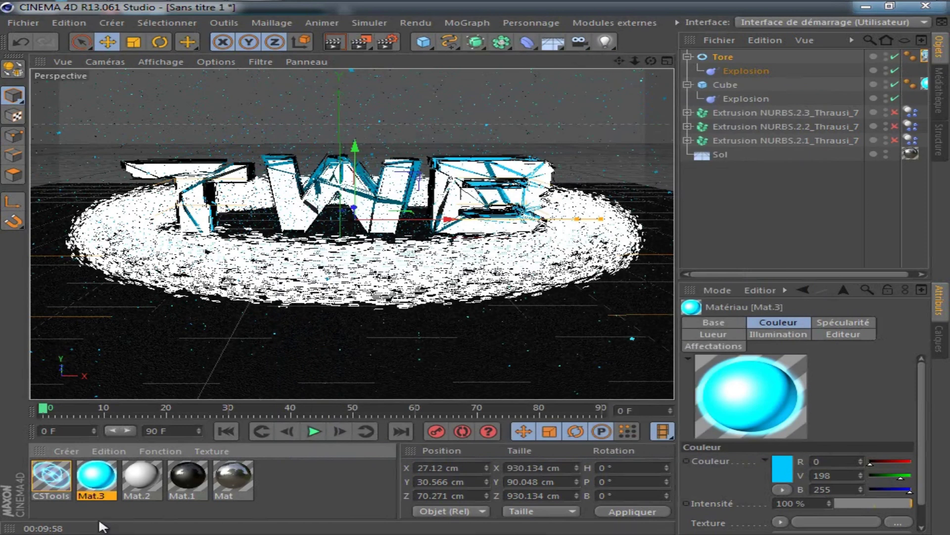
Step: Reduce the external glow intensity of material Mat.3 to 500%
double_click(94, 479)
left_click_drag(599, 184, 349, 193)
type("500")
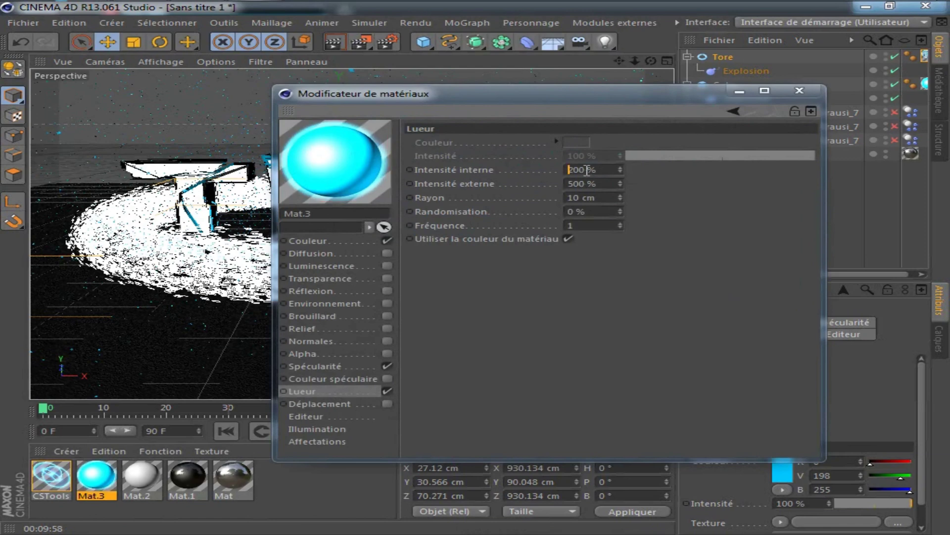
left_click(798, 91)
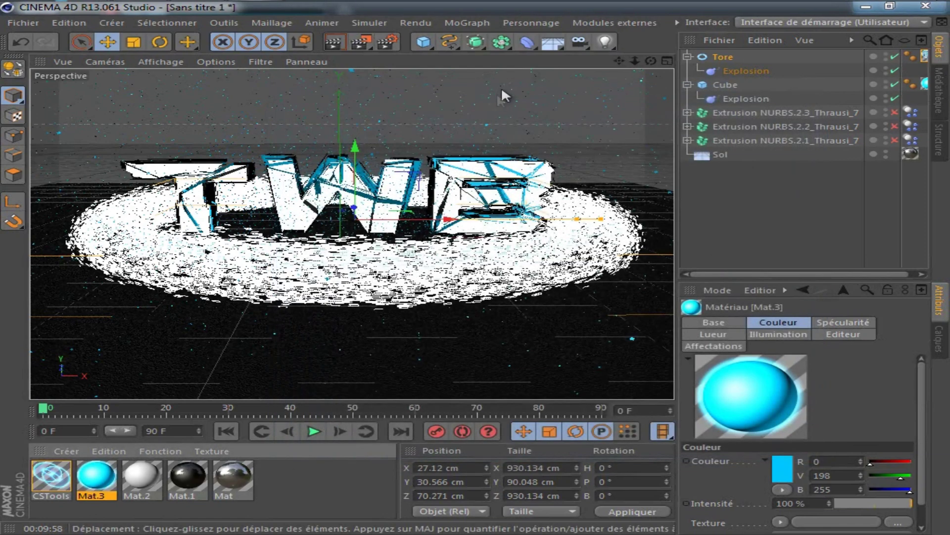
Step: Add an omni light and place it at the outer upper corner of the T, about X -323, Y 187, Z -82 cm
left_click(605, 41)
left_click_drag(342, 170, 340, 76)
left_click_drag(651, 62, 468, 198)
left_click_drag(395, 121, 287, 148)
left_click_drag(651, 60, 476, 266)
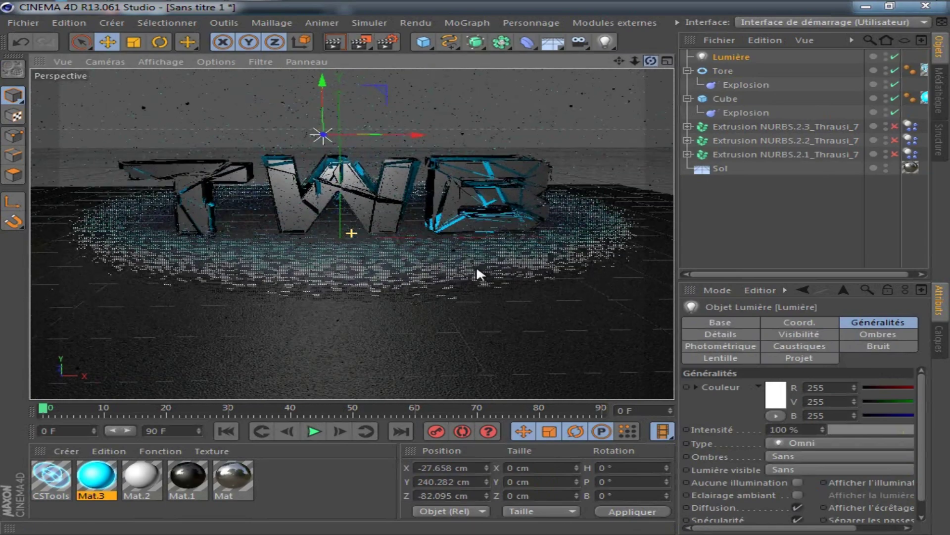
left_click_drag(320, 96, 331, 123)
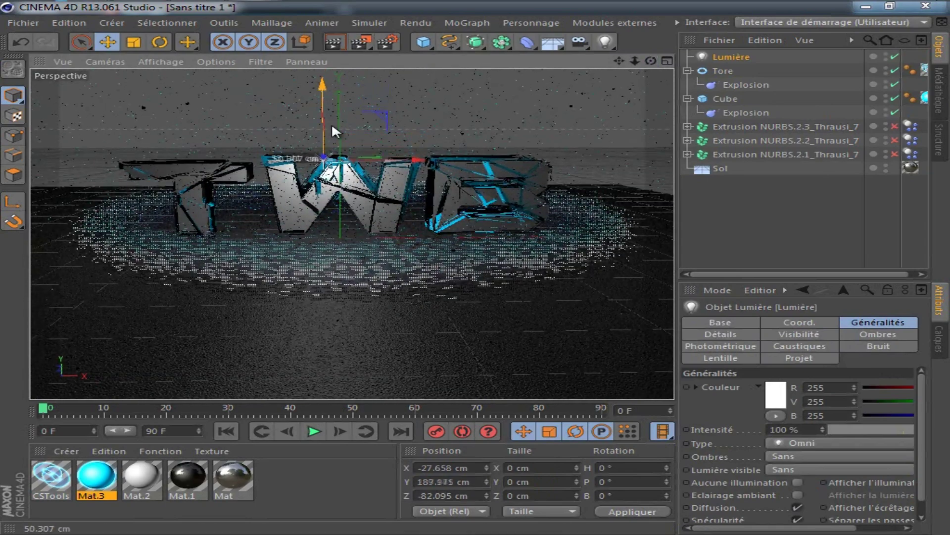
left_click_drag(370, 156, 179, 177)
Step: Give the light a Bleu 1 lens glow at 101% intensity and shift it to about X -336 cm
left_click(746, 358)
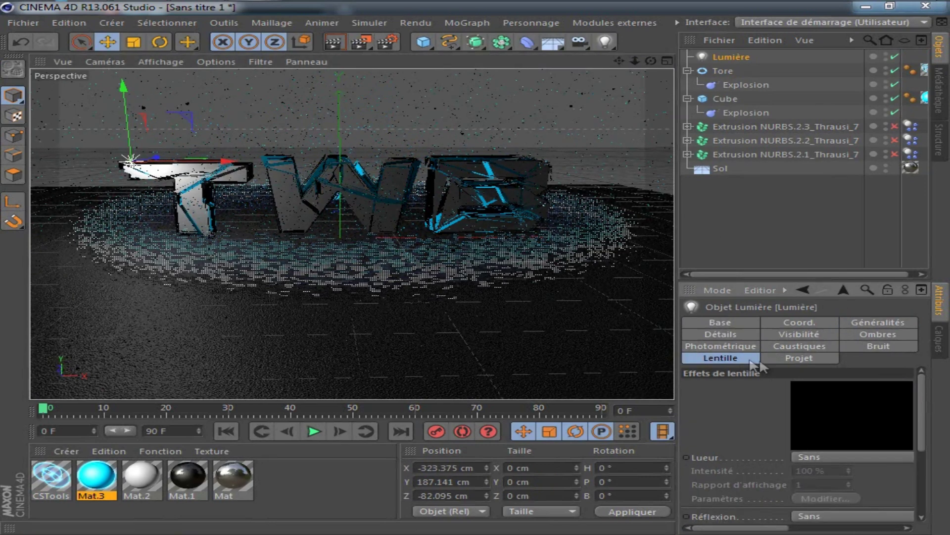
left_click(811, 456)
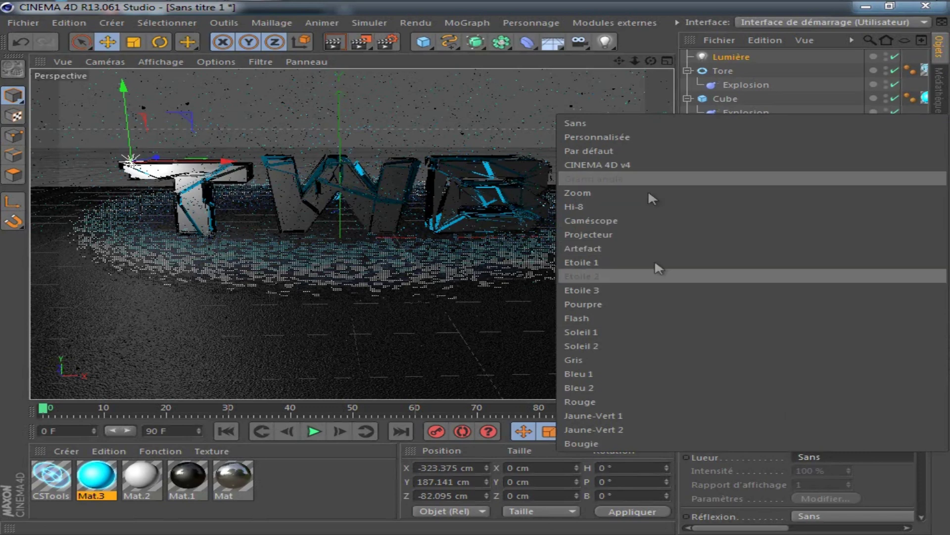
left_click(599, 373)
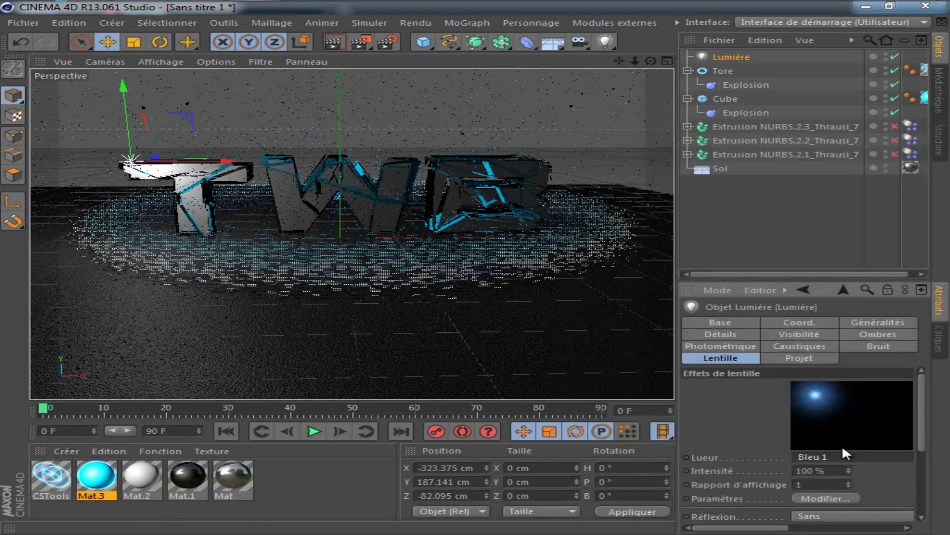
left_click(849, 467)
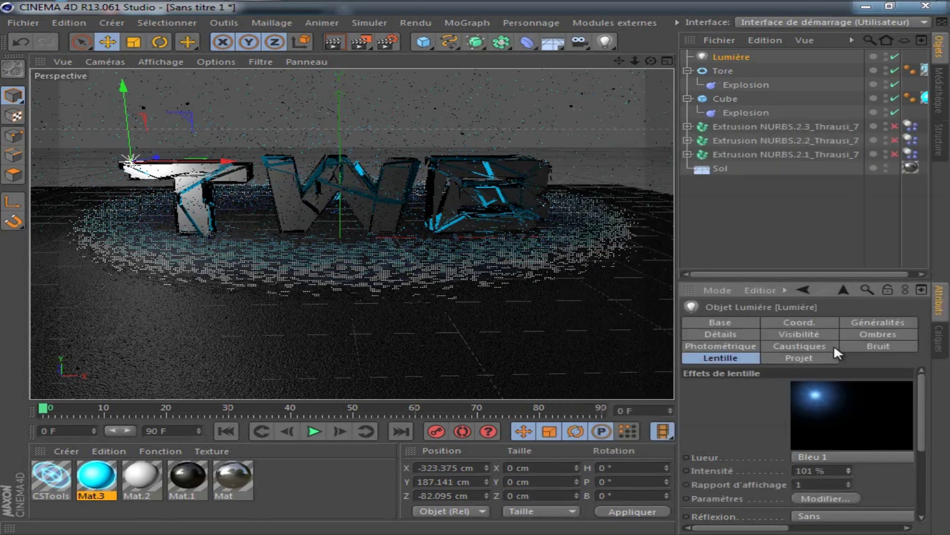
left_click_drag(191, 161, 182, 161)
Step: Disable the Occlusion ambiante and Illumination globale effects in the render settings and preview the scene
left_click(389, 43)
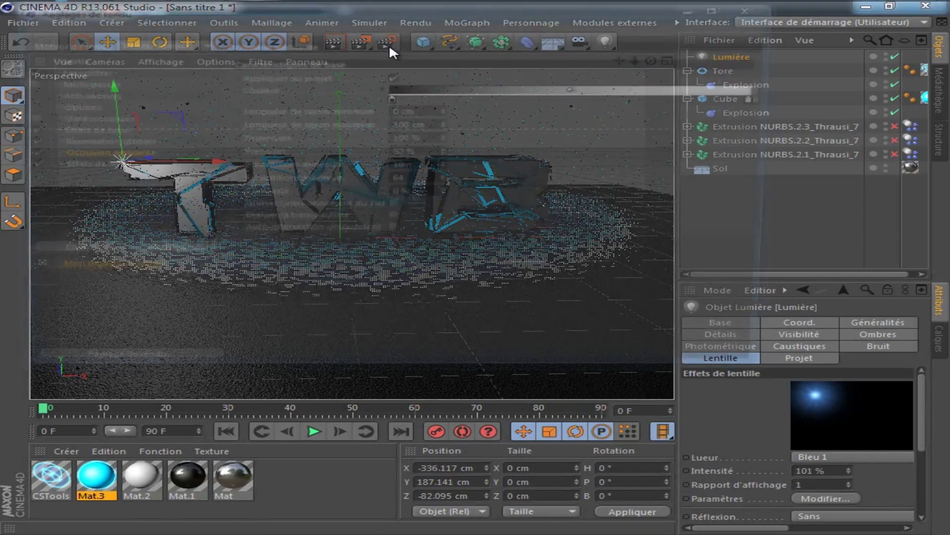
left_click(17, 154)
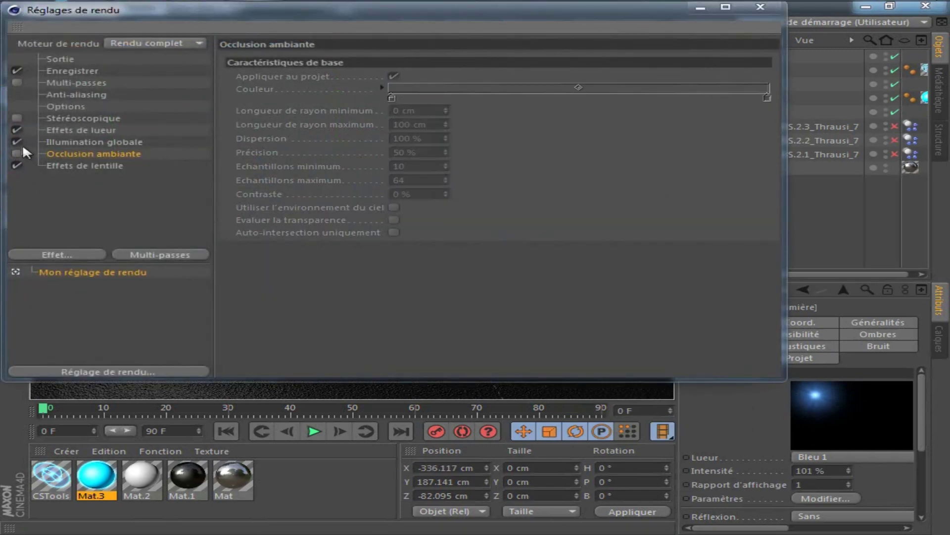
left_click(700, 8)
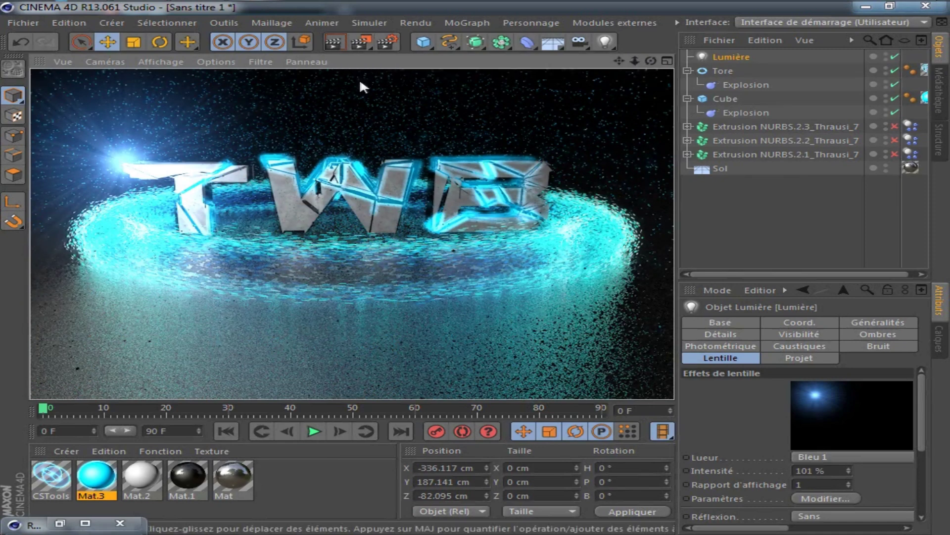
Step: Try the Bleu 2, Etoile 1, Etoile 2, Pourpre, Soleil 2 and Gris lens glows on the light and return to Bleu 1
left_click(869, 456)
left_click(774, 387)
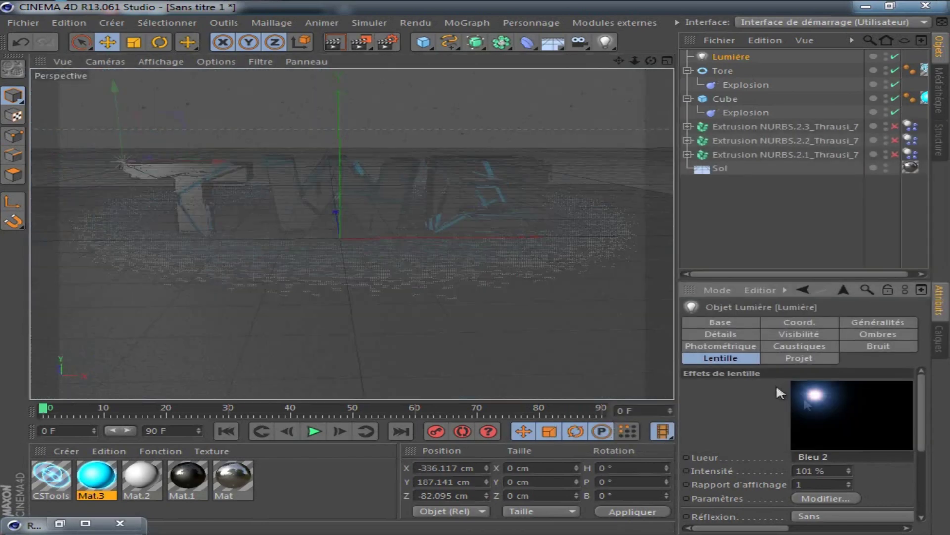
left_click(886, 454)
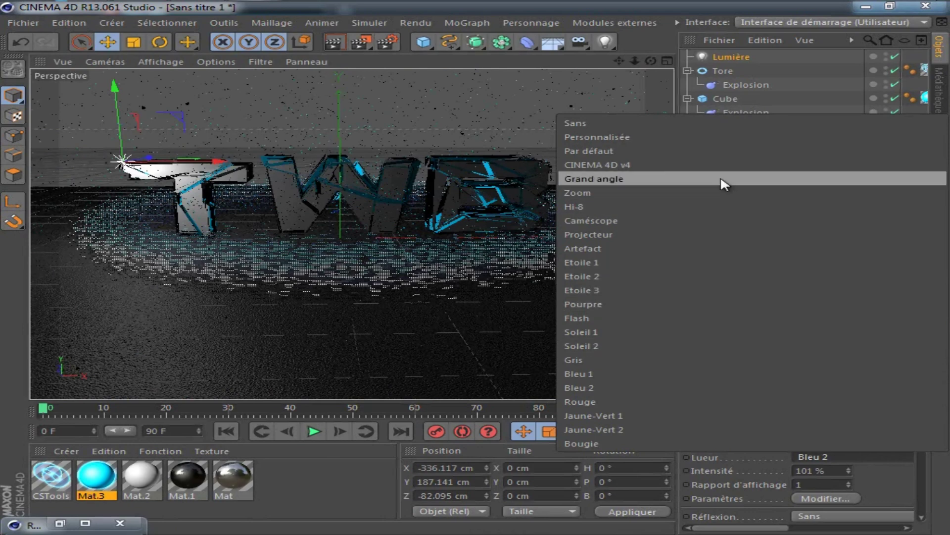
left_click(762, 263)
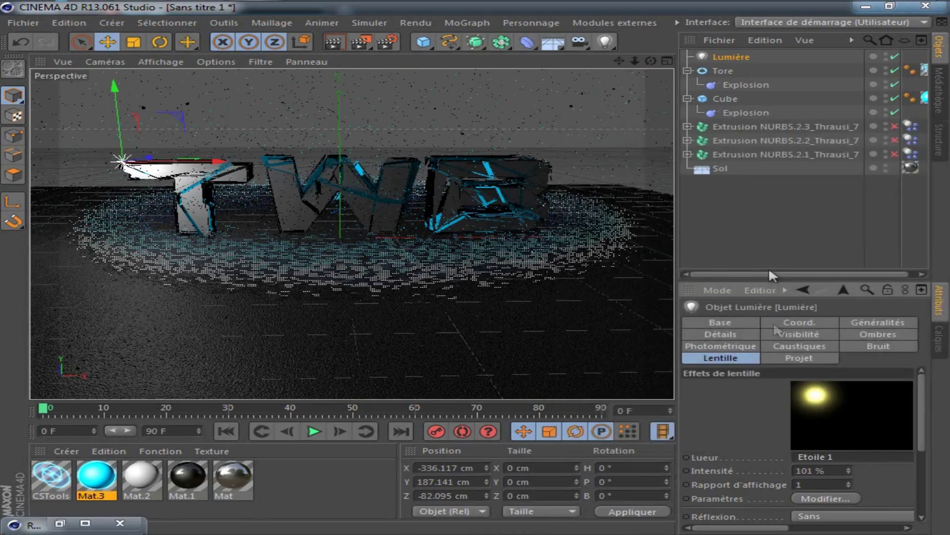
left_click(875, 458)
left_click(732, 276)
left_click(830, 451)
left_click(715, 304)
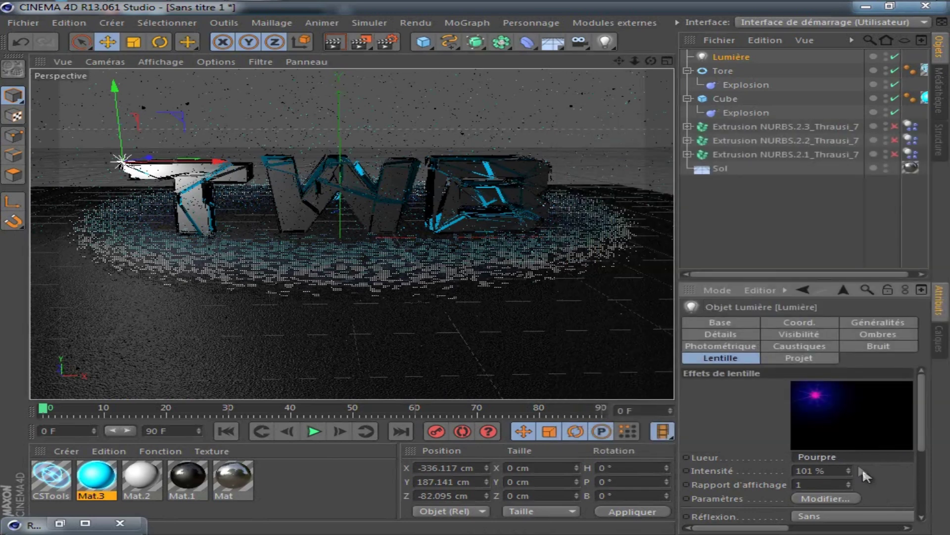
left_click(847, 456)
left_click(738, 345)
left_click(862, 455)
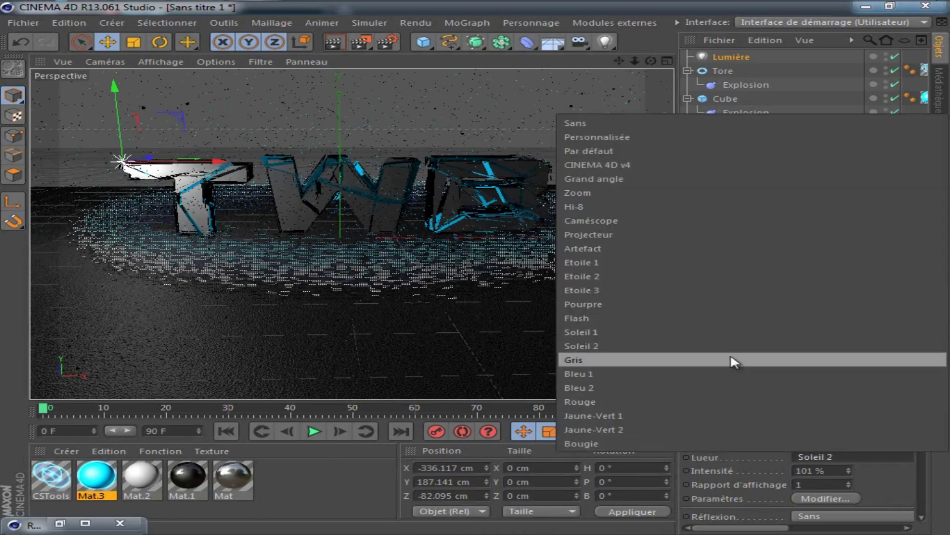
left_click(733, 361)
left_click(845, 456)
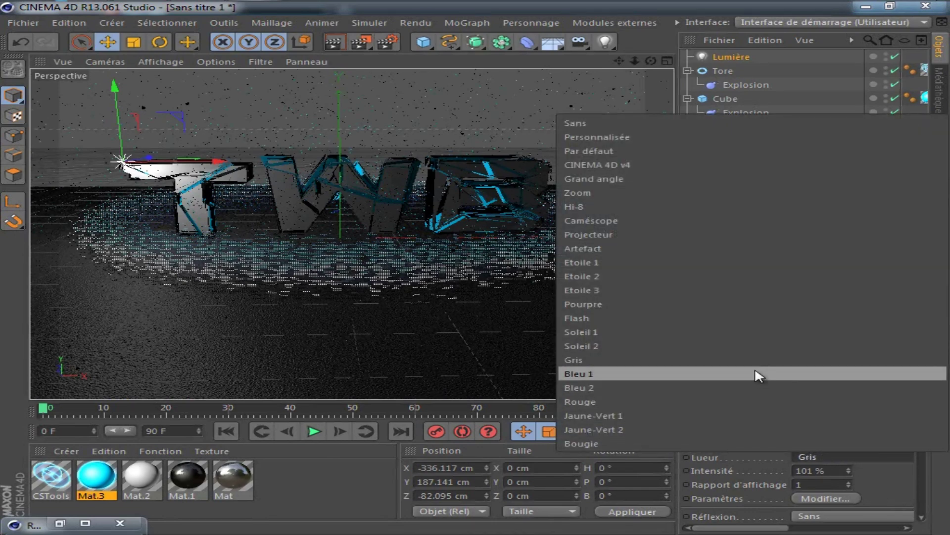
left_click(748, 382)
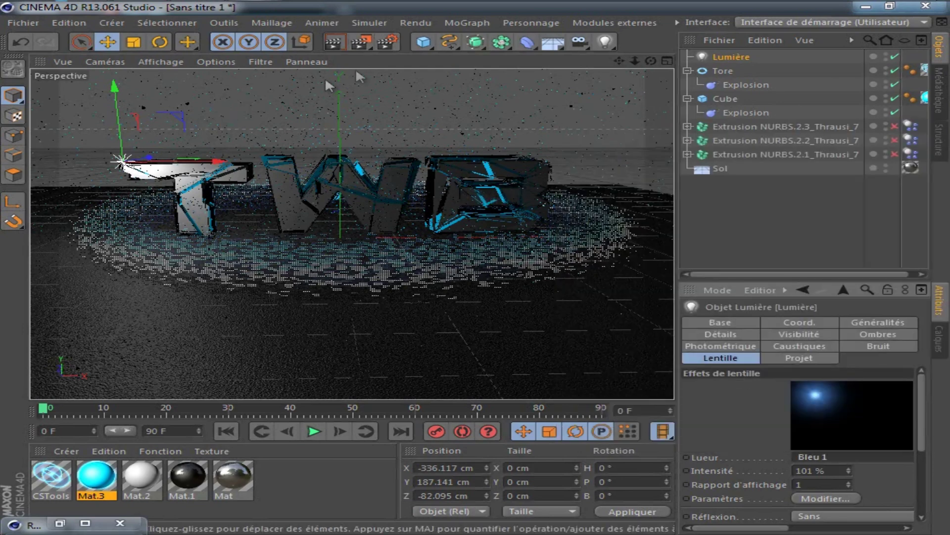
Step: Add a second omni light at the outer upper corner of the B, about X 321, Y 153, Z -38 cm
left_click(606, 44)
left_click_drag(347, 235, 495, 226)
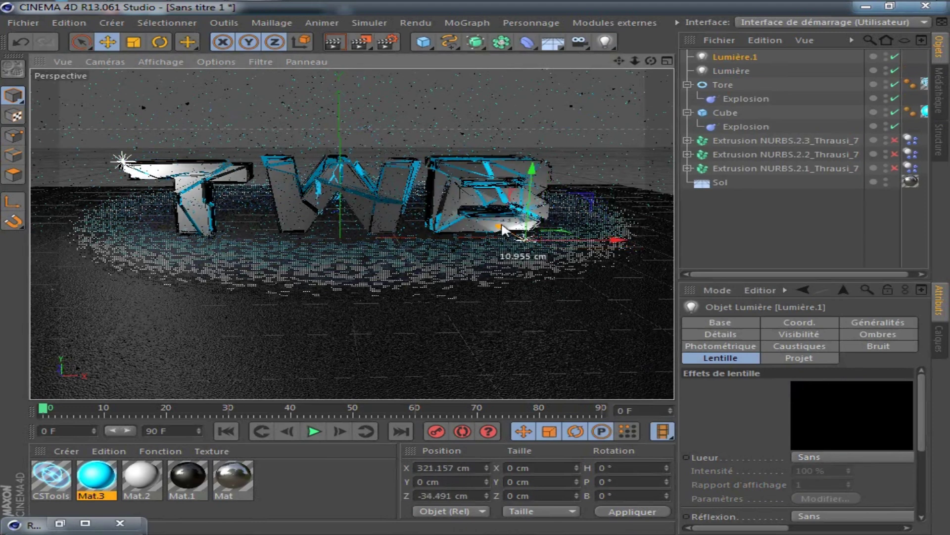
left_click_drag(527, 179, 526, 129)
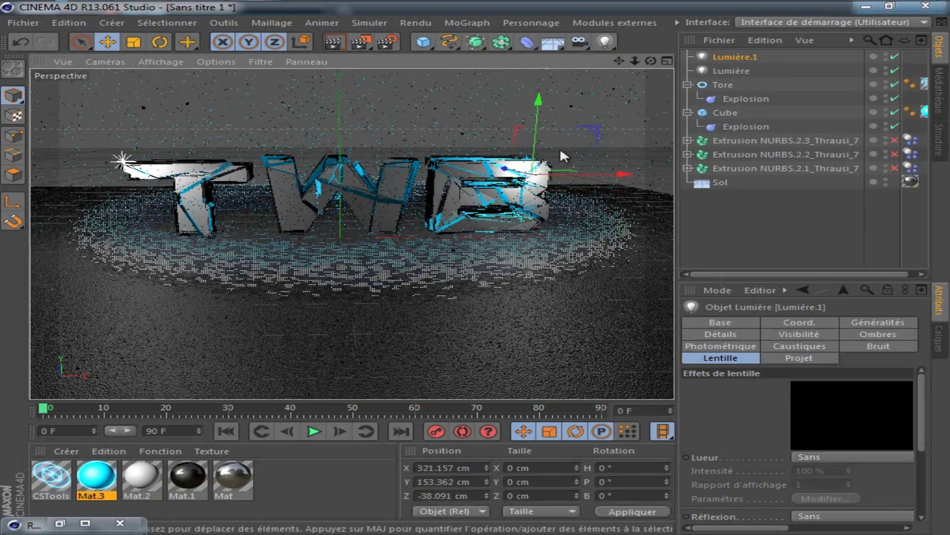
Step: Set the second light's general Intensité to 50%
left_click(884, 324)
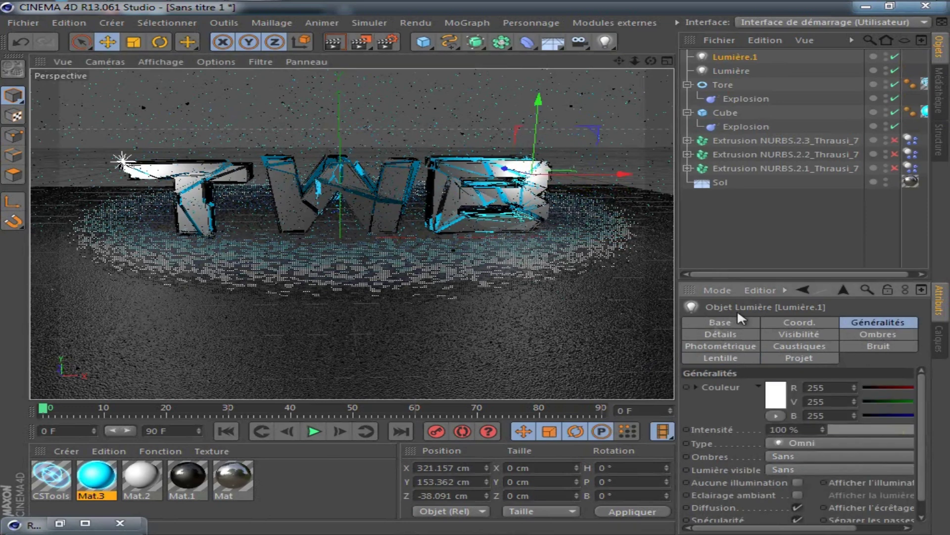
double_click(805, 428)
type("50")
key("Return")
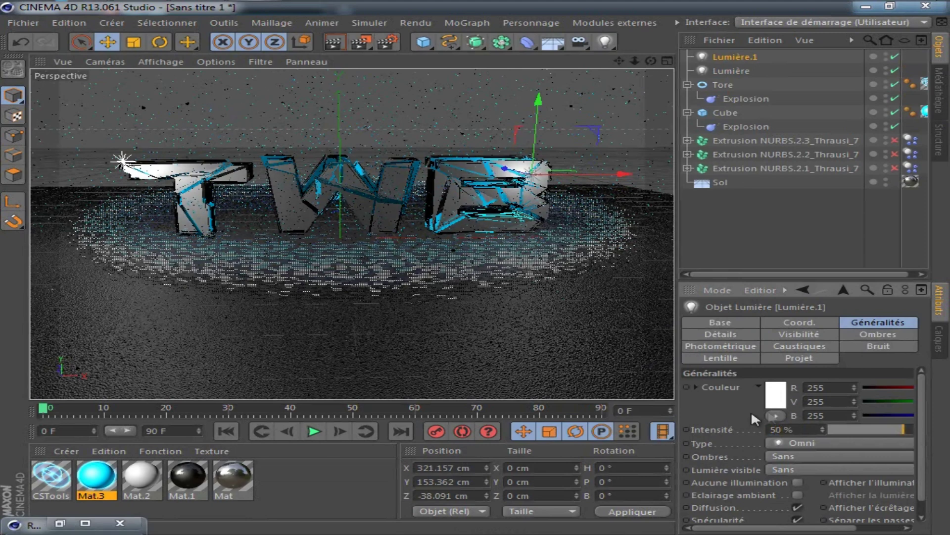
Step: Pull the second light in front of the text to about Z -243 cm and set its Intensité to 15%
left_click_drag(506, 169, 577, 242)
double_click(792, 430)
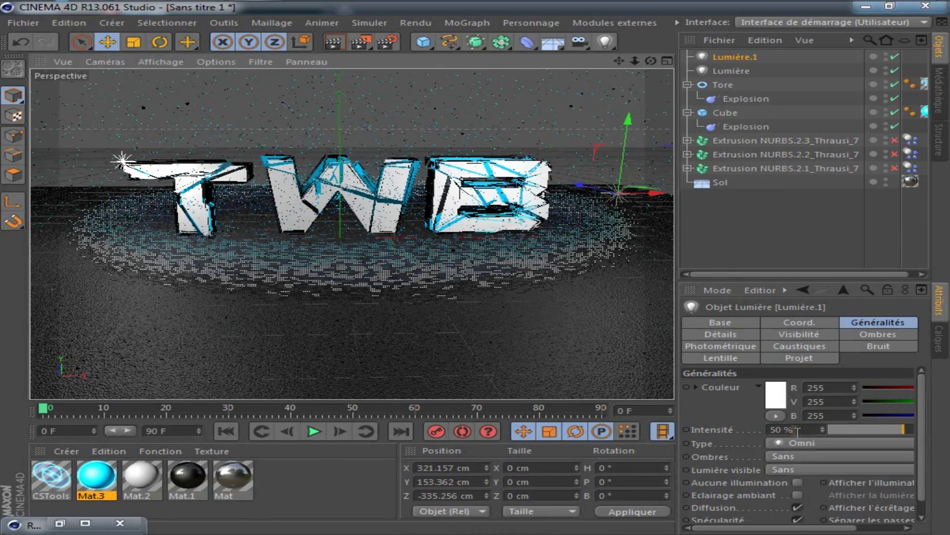
type("15")
key("Return")
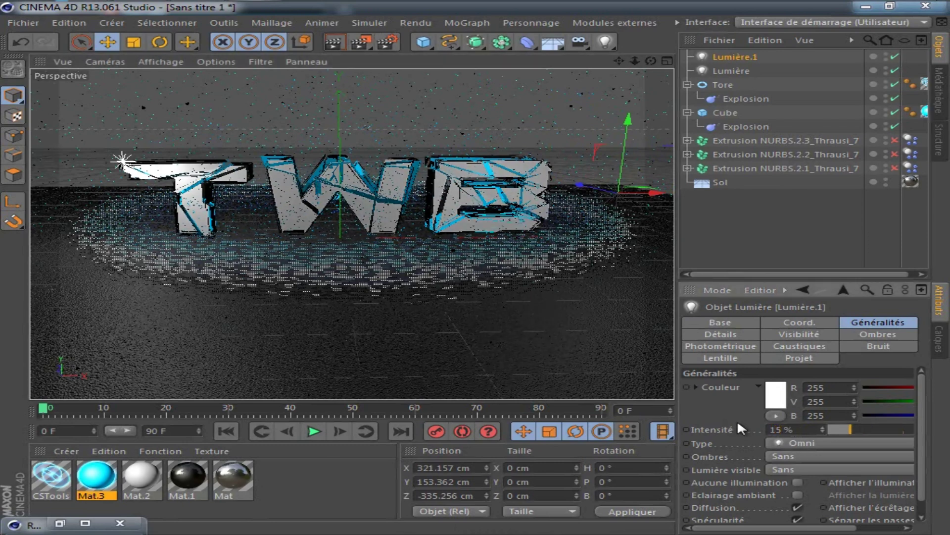
left_click_drag(597, 188, 566, 186)
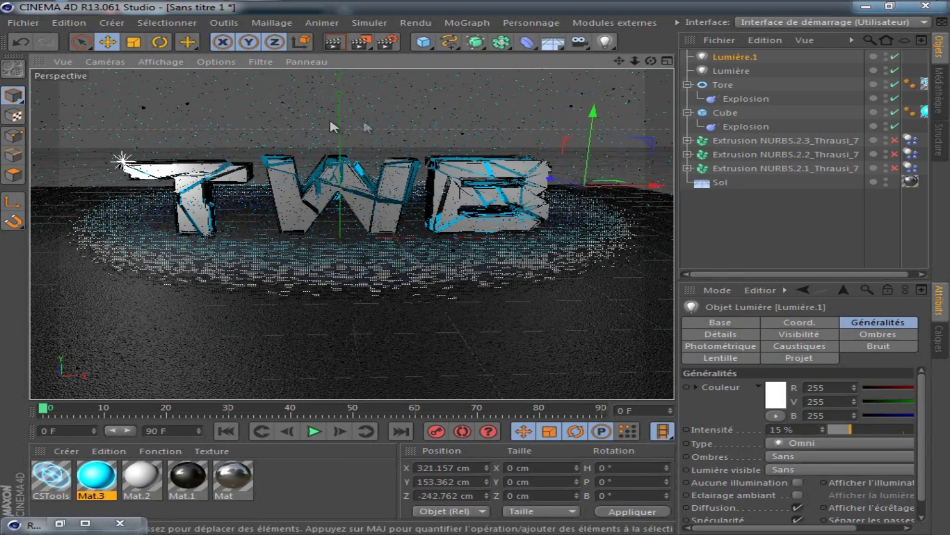
Step: Re-enable the Illumination globale and Occlusion ambiante effects in the render settings
left_click(389, 42)
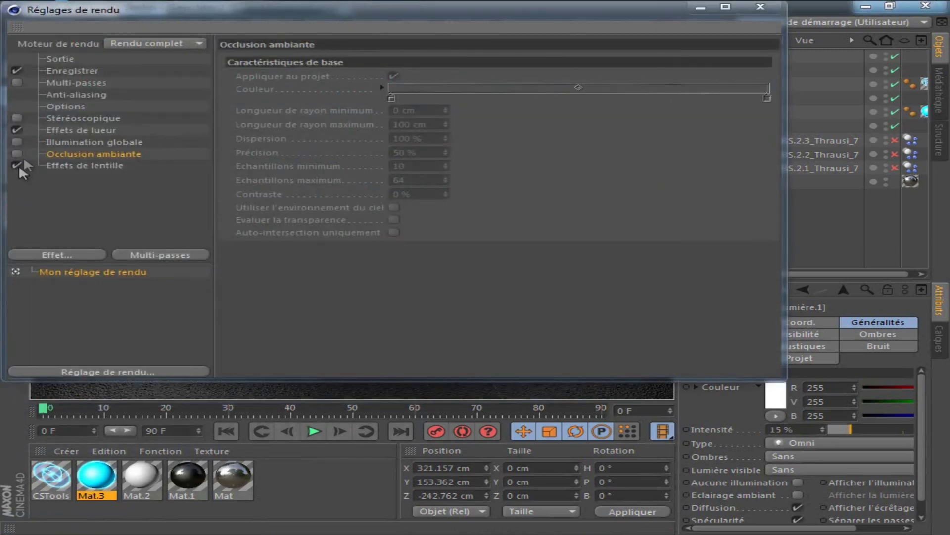
left_click(16, 153)
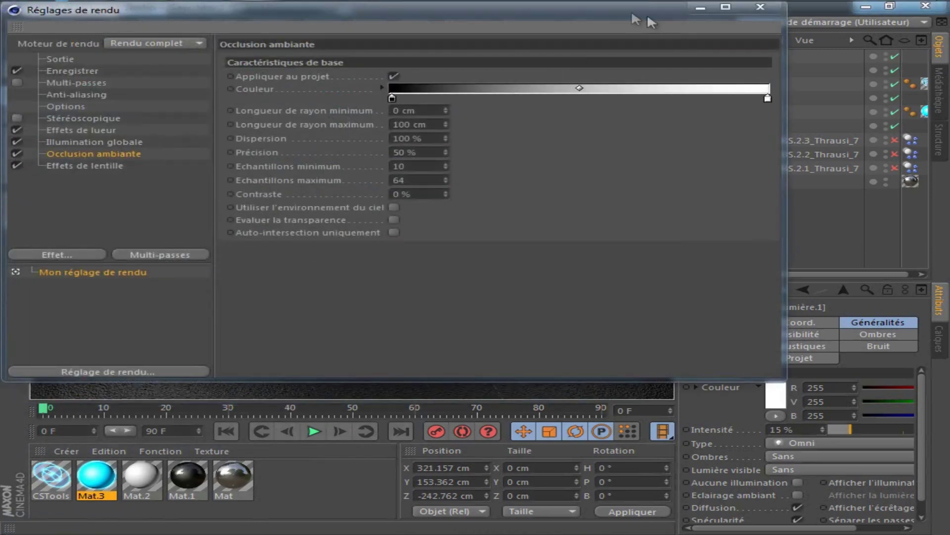
left_click(24, 13)
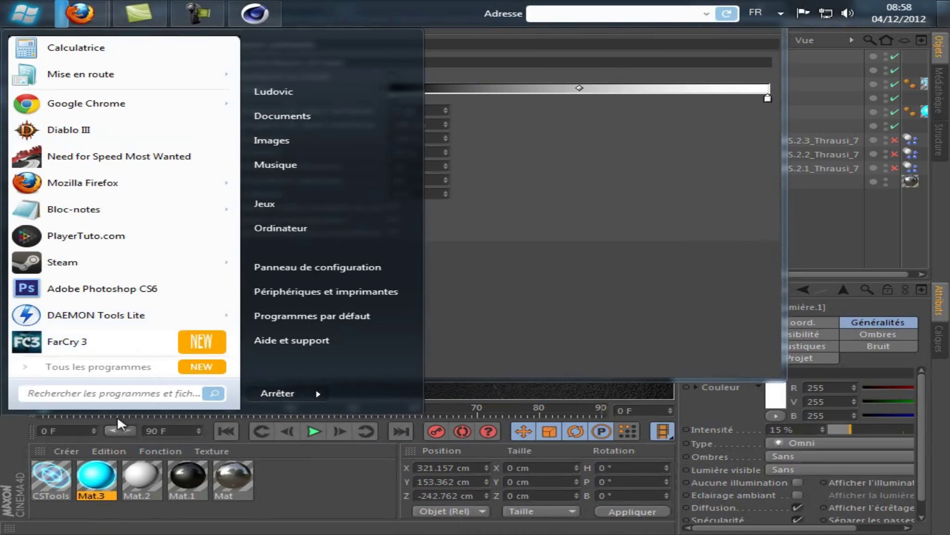
Step: Search the computer for "correction" and open the CORRECTION COULEUR note in Bloc-notes, placing it clear of the render settings' effect list
type("CO")
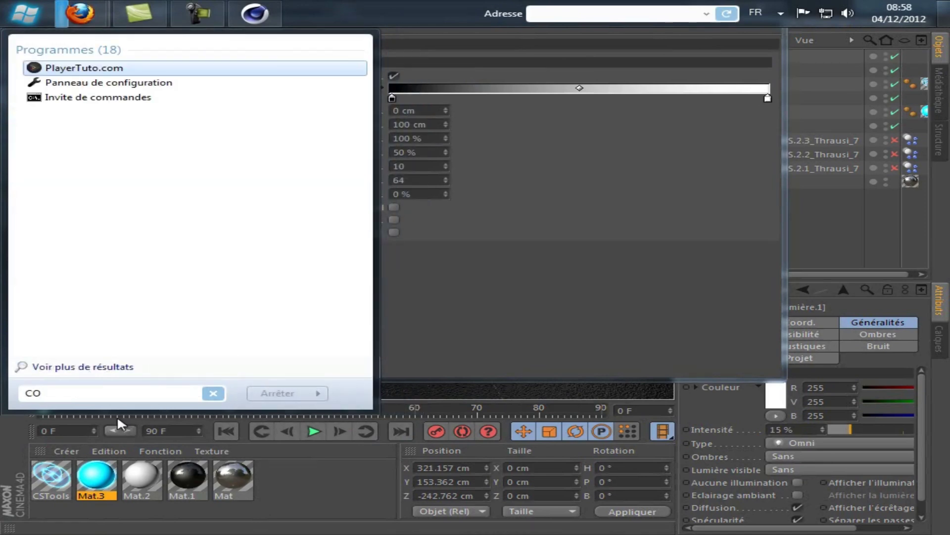
key("BackSpace")
key("BackSpace")
type("correc")
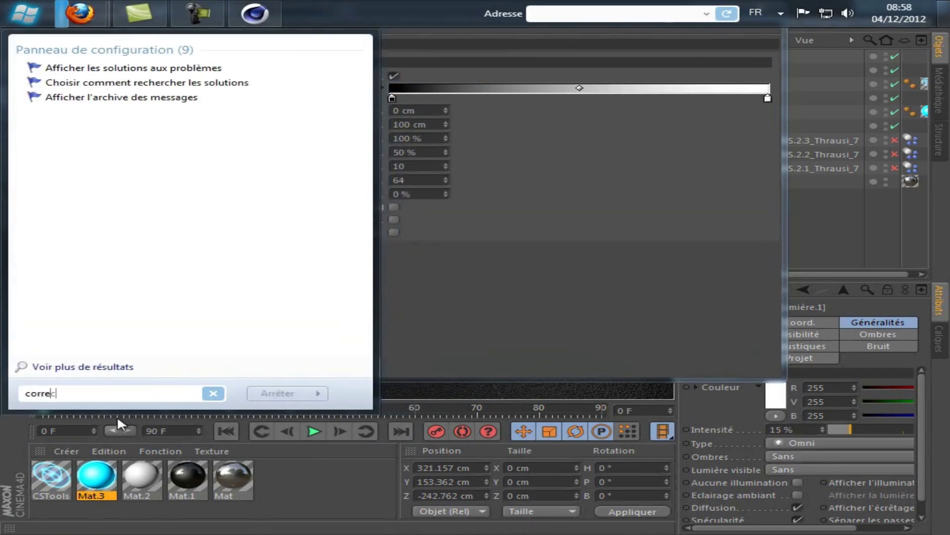
type("tion")
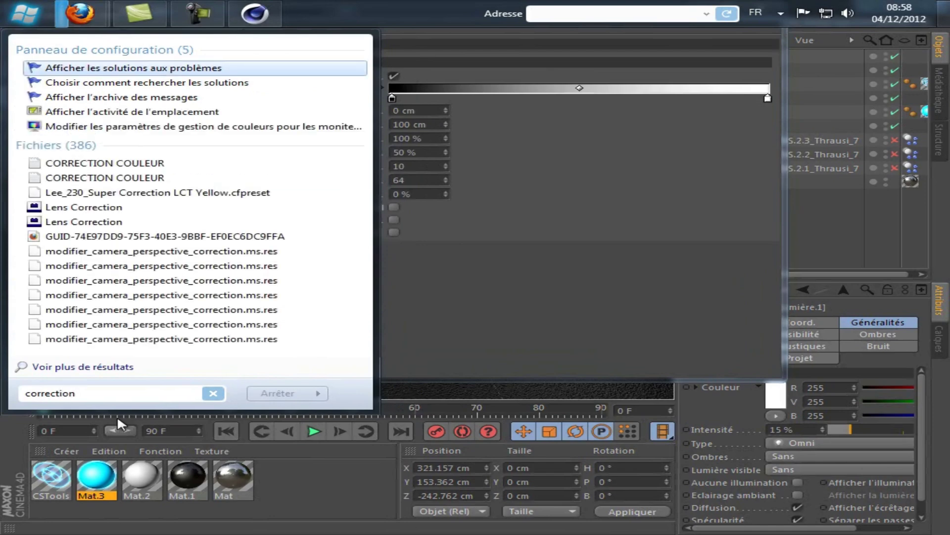
left_click(101, 178)
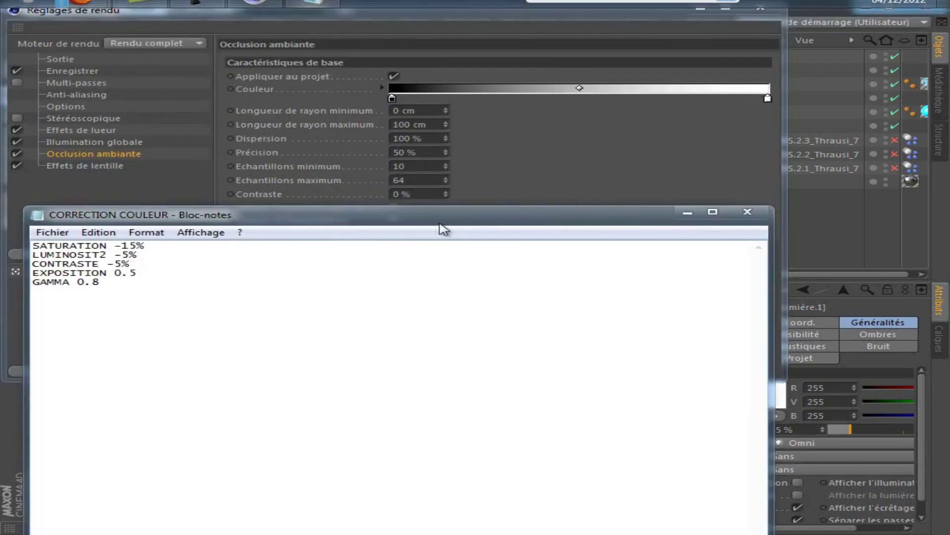
left_click_drag(440, 224, 619, 304)
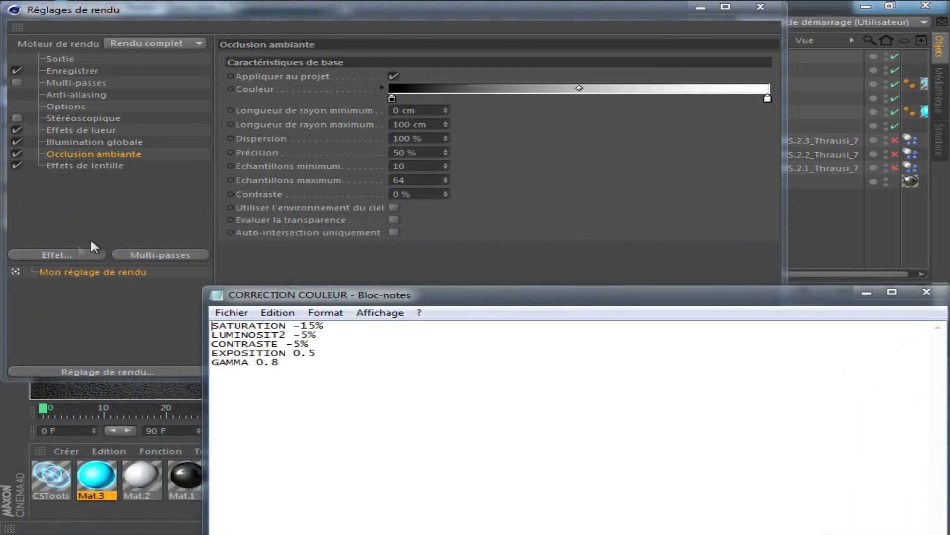
Step: Add the Correction couleur effect to the render settings and bring the CORRECTION COULEUR note back up beneath its parameters
left_click(70, 255)
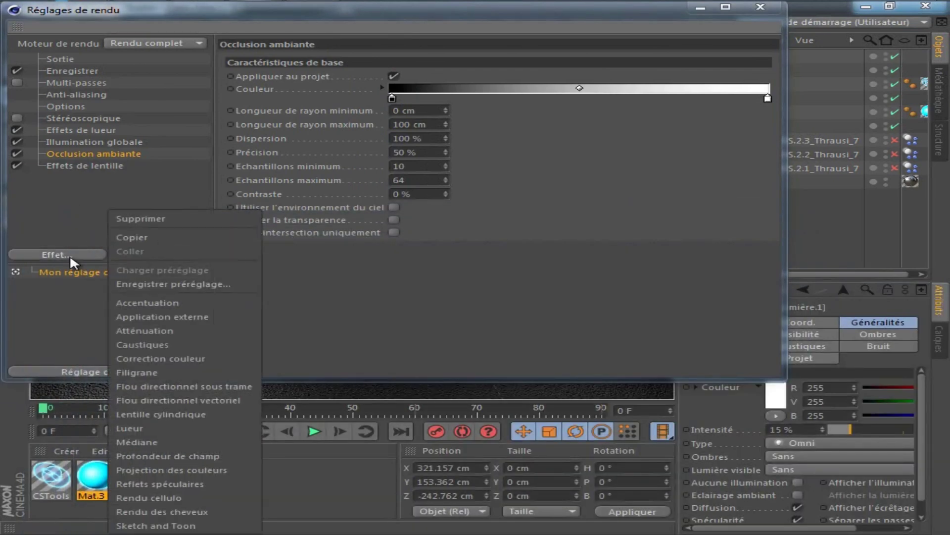
left_click(225, 358)
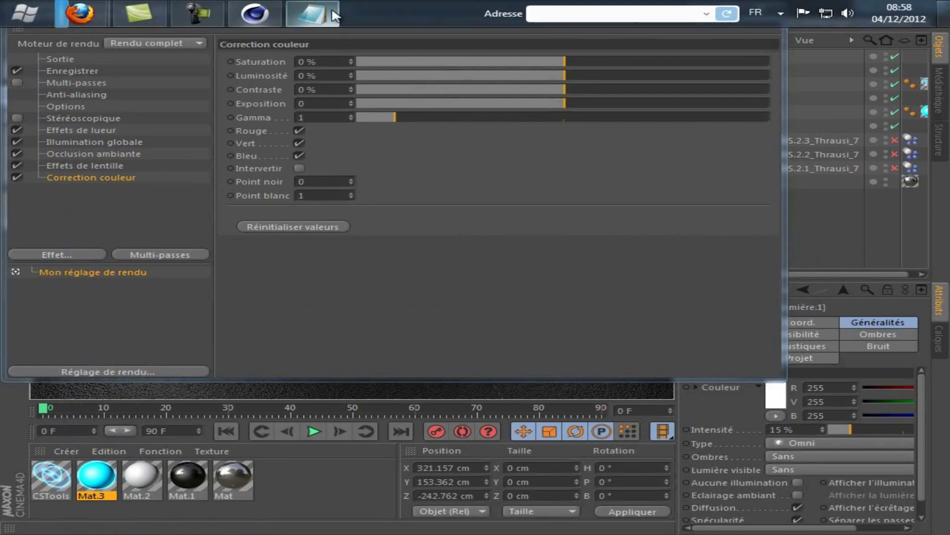
left_click(333, 15)
left_click_drag(354, 295, 316, 287)
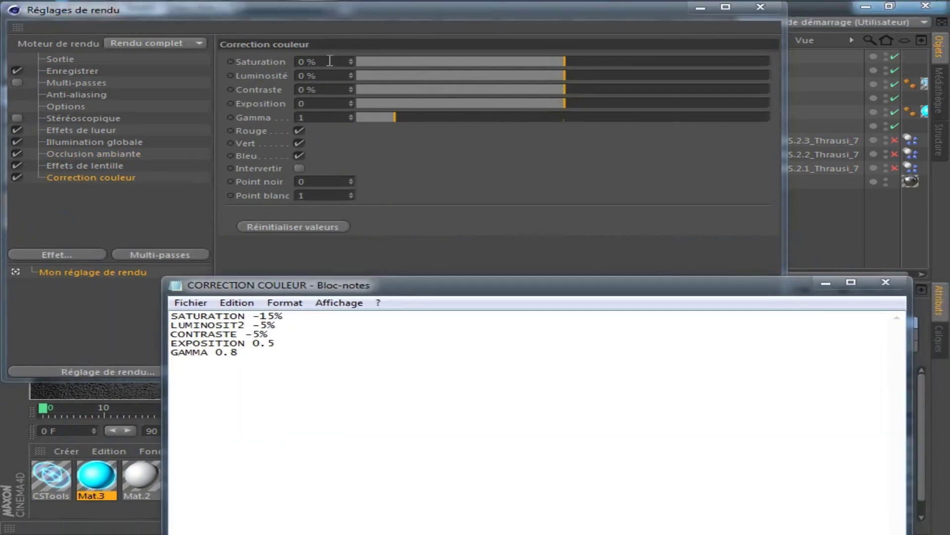
Step: Set the colour correction's Saturation to -15%, Luminosité to -5% and Contraste to -5%
left_click(313, 61)
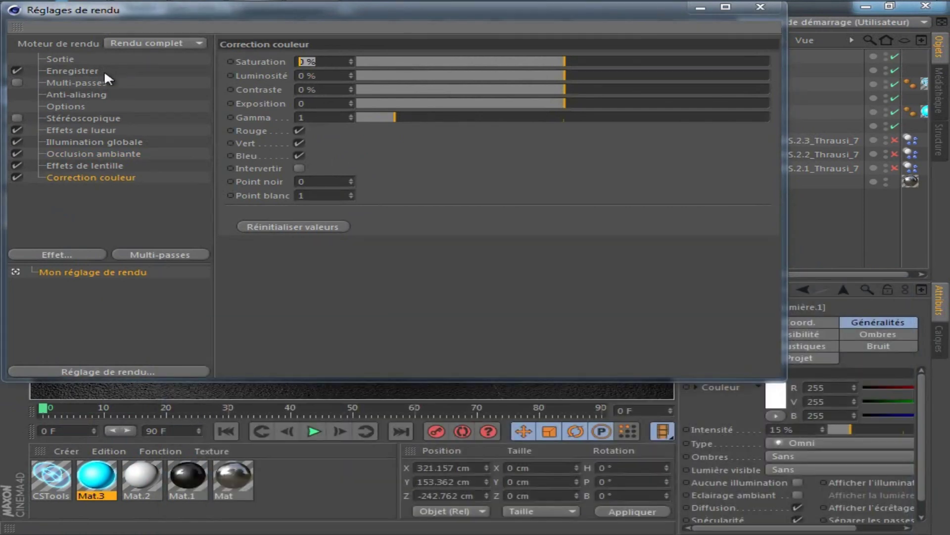
type("-15")
key("Tab")
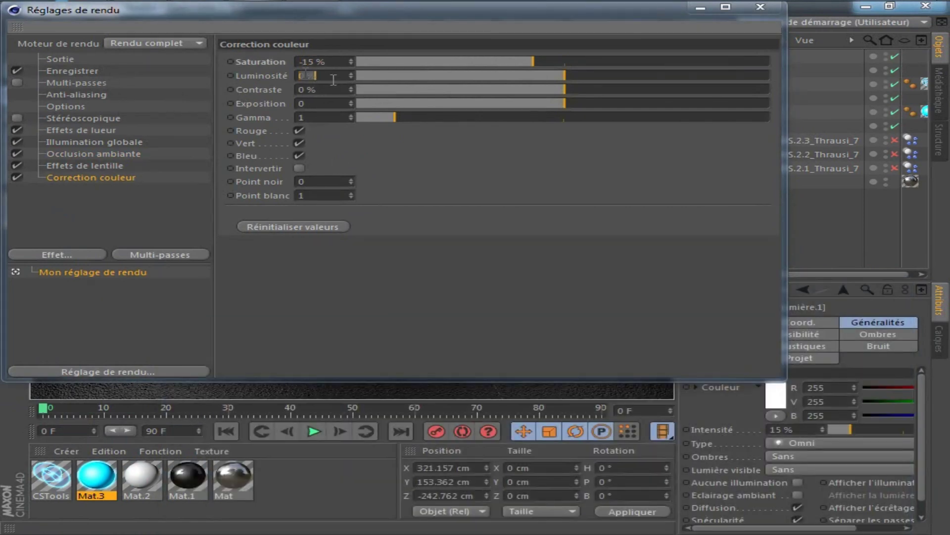
type("-5")
key("Tab")
type("-5")
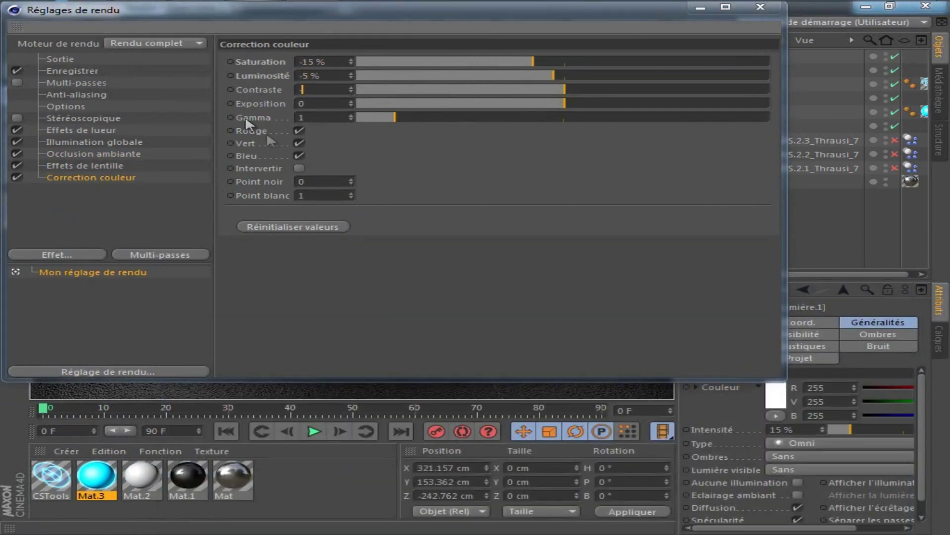
Step: Consult the note, set the colour correction's Exposition to 0.5 and Gamma to 0.8, and close the render settings
left_click(307, 22)
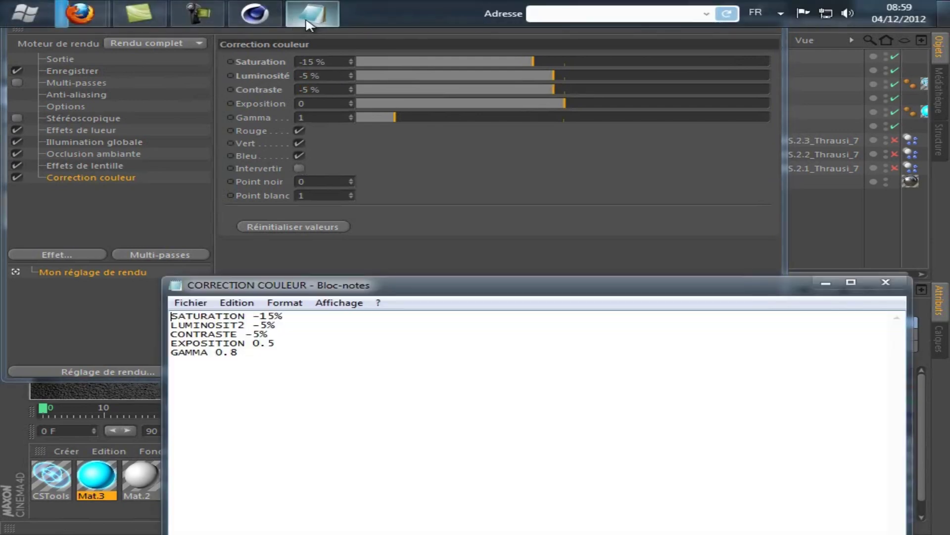
left_click(312, 25)
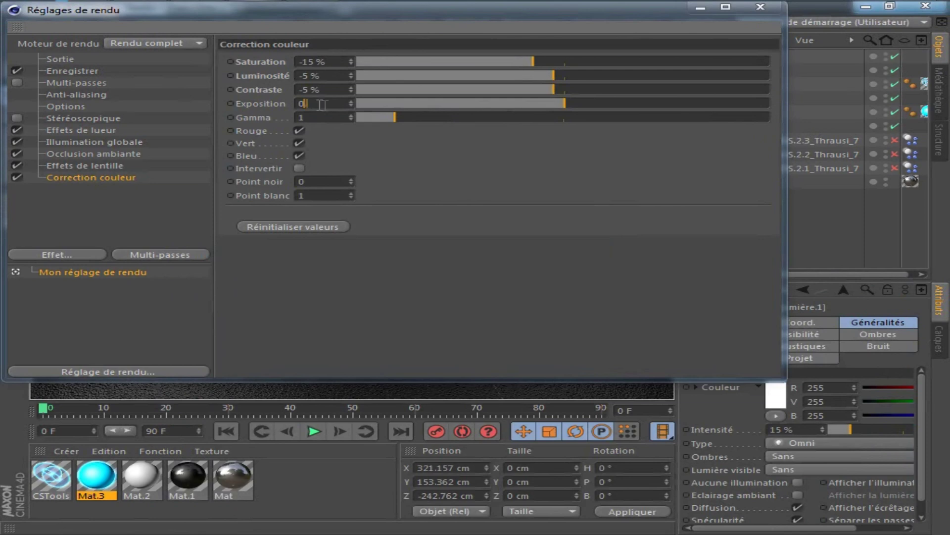
key("Tab")
type("0.8")
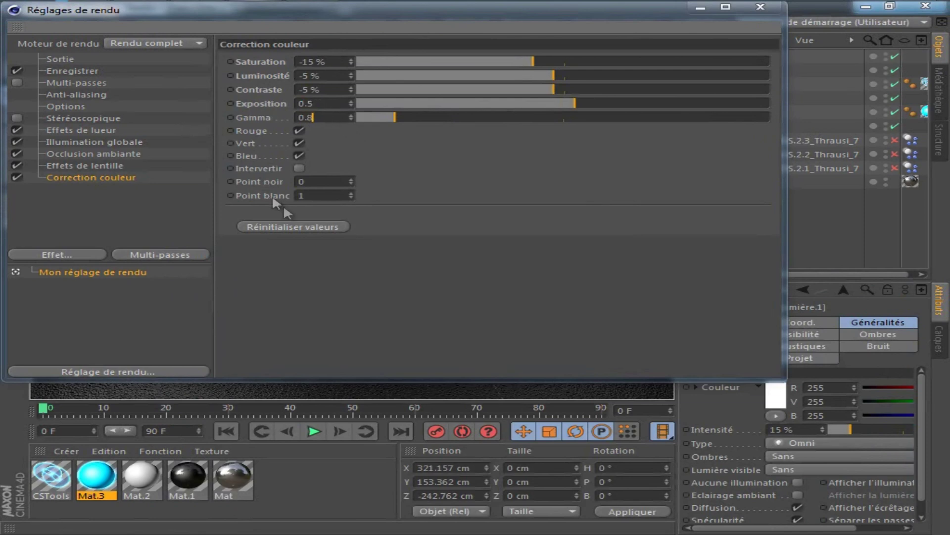
left_click(761, 8)
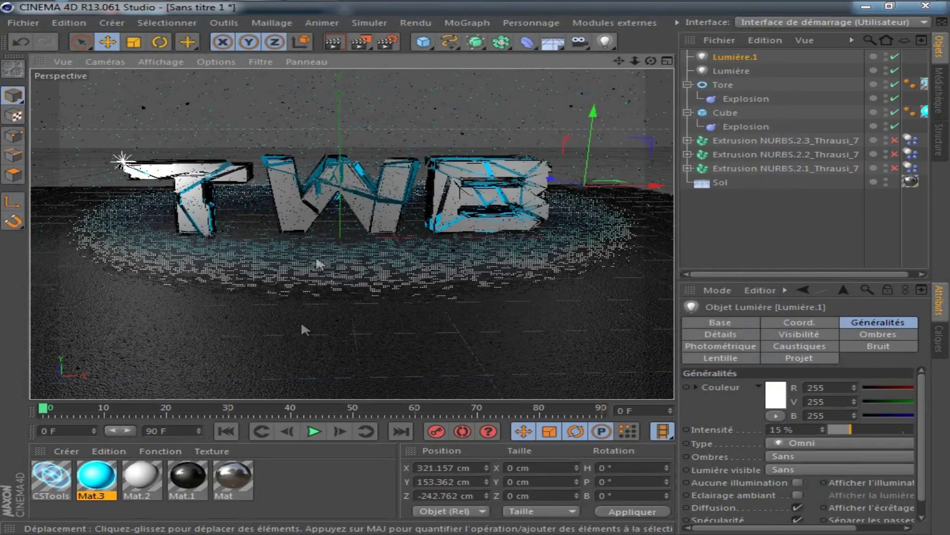
Step: Render the TWB scene to the Visualiseur
mouse_move(351, 4)
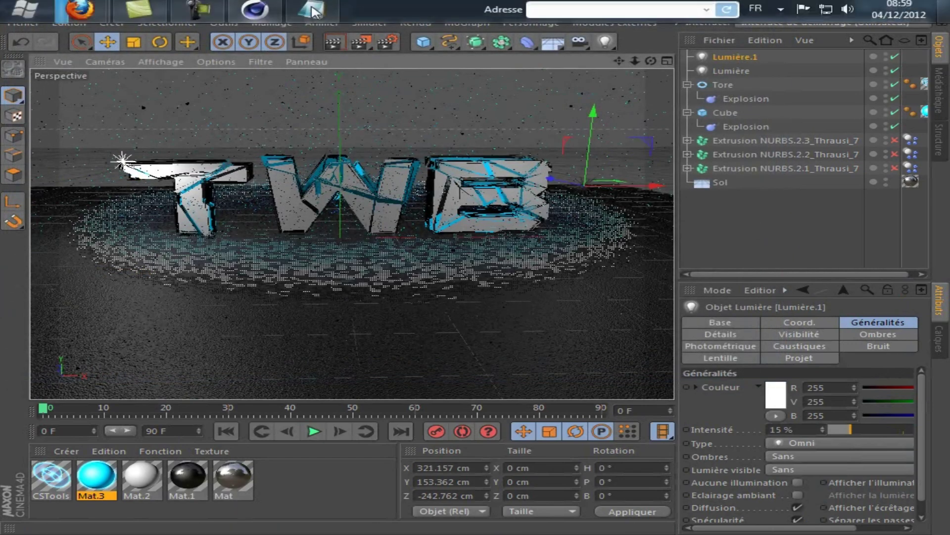
left_click(359, 42)
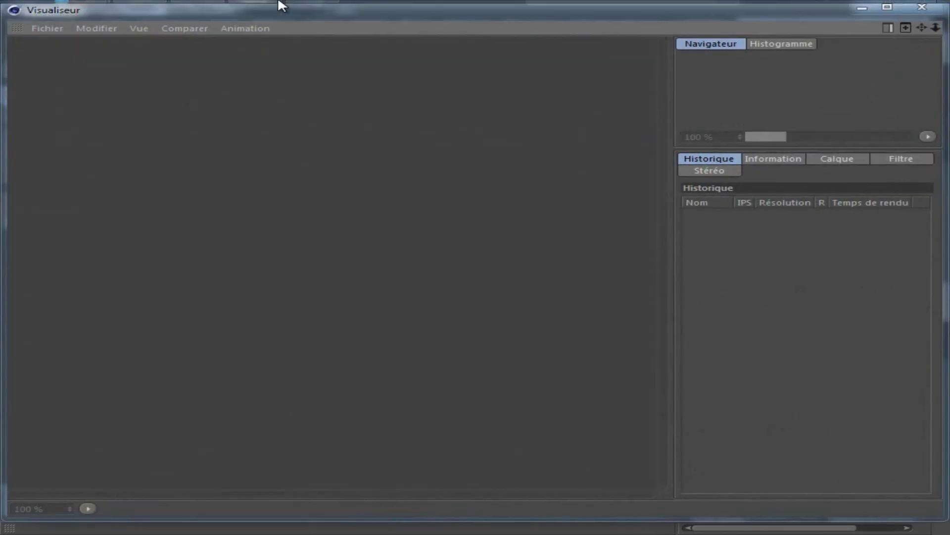
mouse_move(263, 11)
left_click(195, 13)
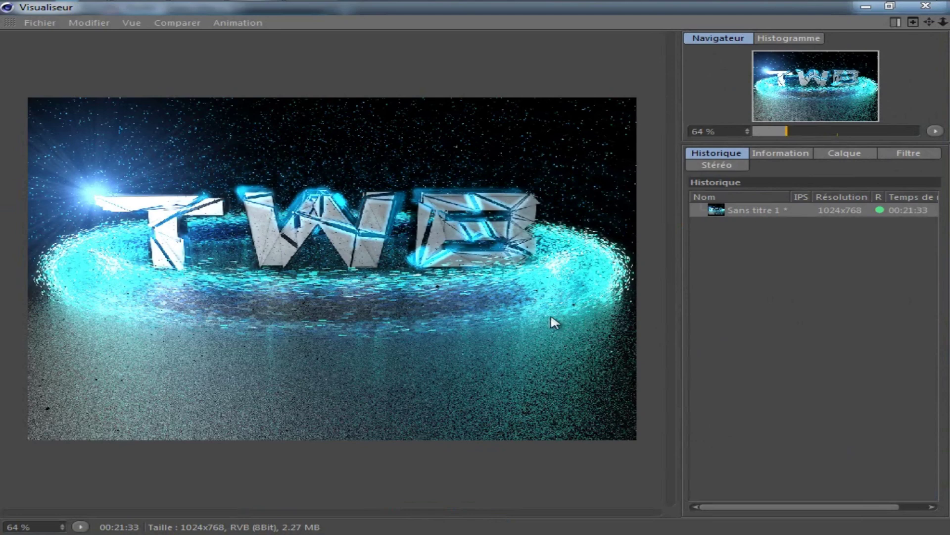
Step: Examine the finished render at 100% and 80% zoom, checking the letters, lens flare, glowing ring and floor reflections from side to side
left_click_drag(57, 523, 2, 505)
key("Return")
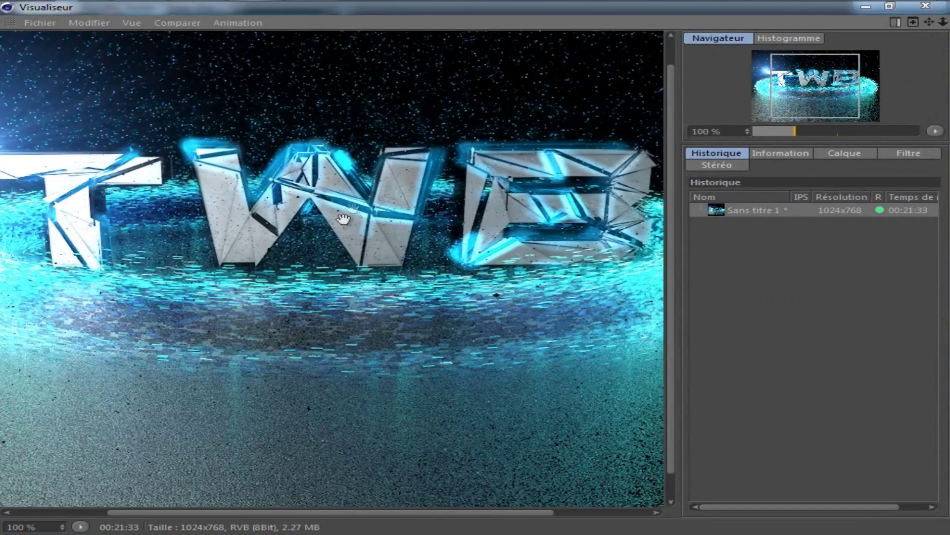
left_click_drag(382, 511, 628, 509)
left_click_drag(600, 459, 374, 330)
left_click_drag(648, 178, 648, 202)
scroll(393, 282, "down", 1)
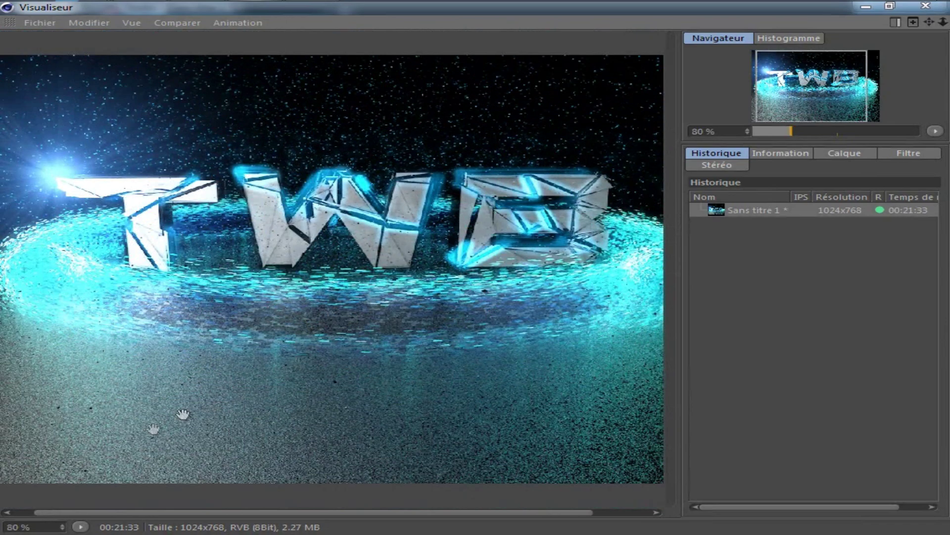
left_click_drag(213, 514, 426, 510)
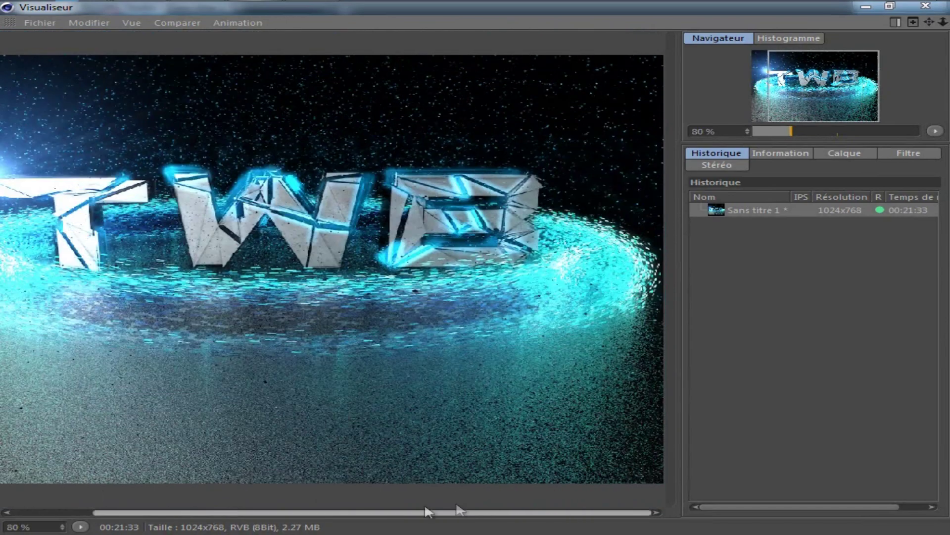
left_click_drag(322, 497, 94, 501)
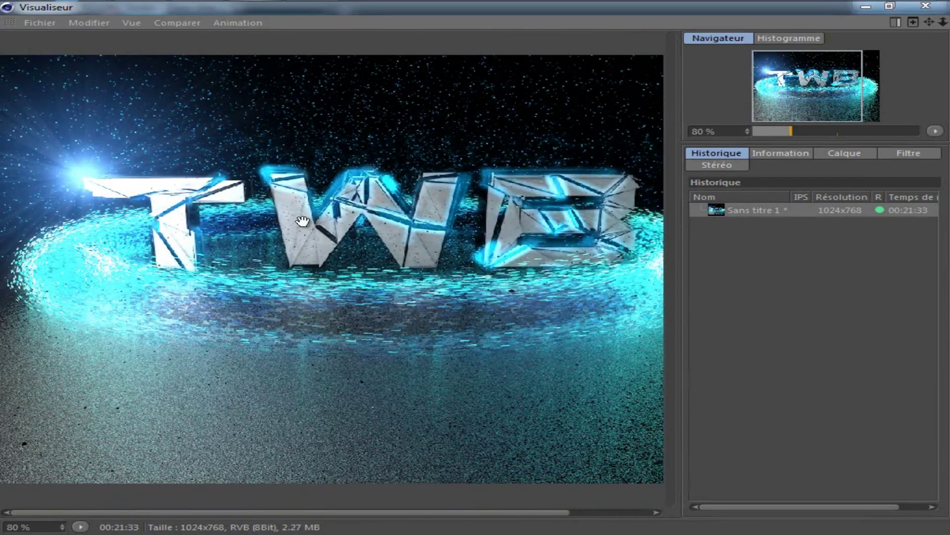